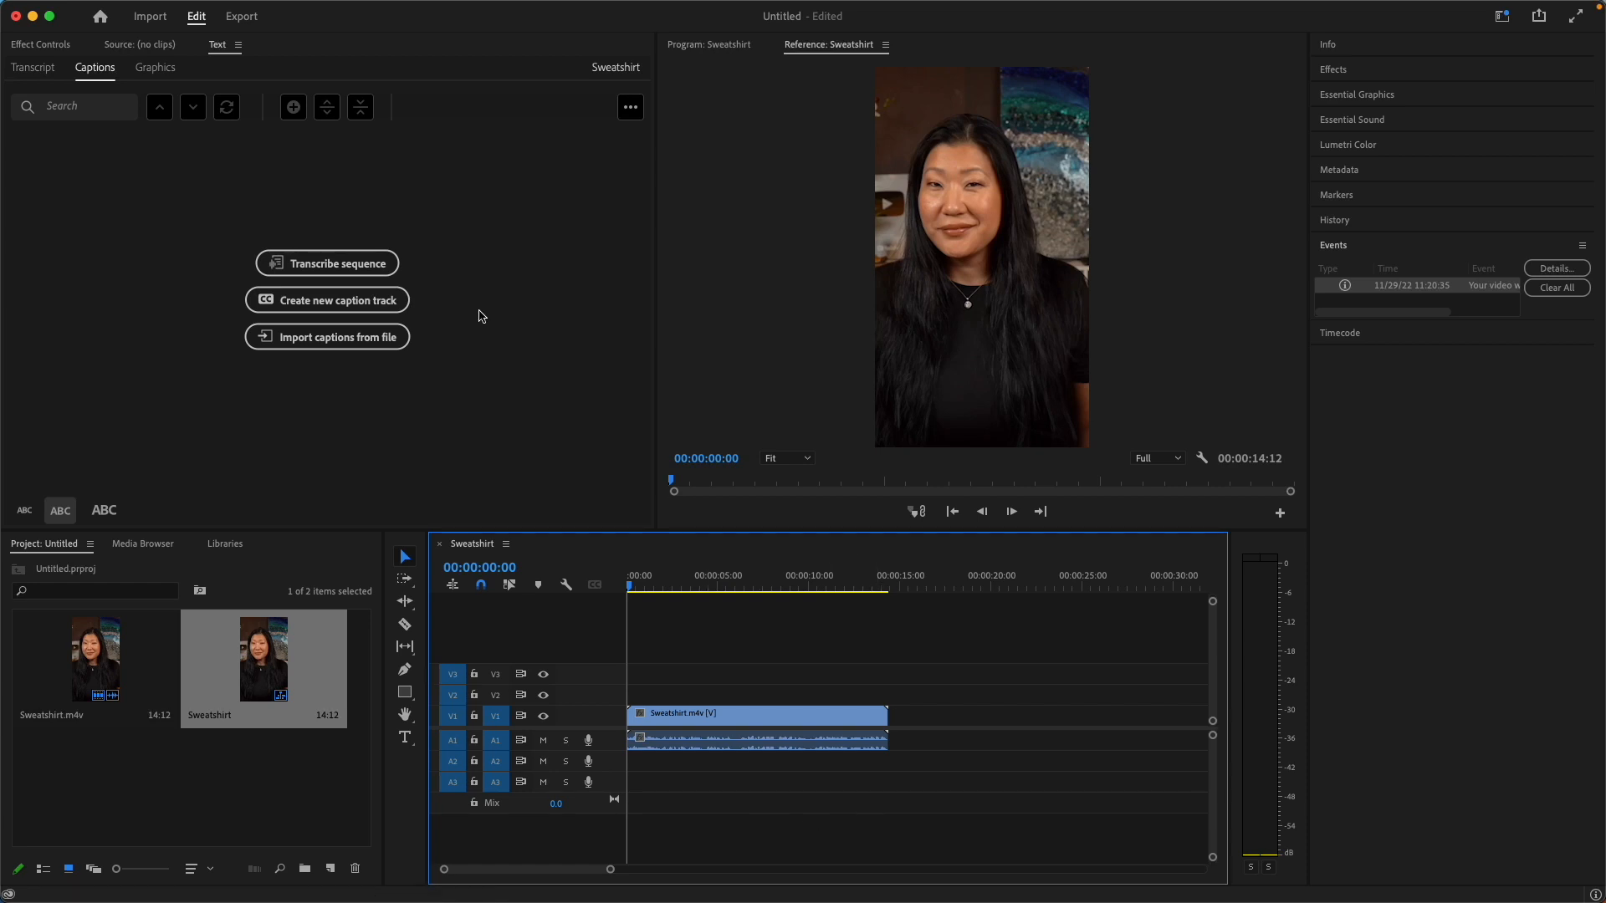
Transcribe the Sweatshirt sequence's Mix audio in English and correct "short" to "shorts" before "sweatshirt" in the transcript.
left_click(323, 262)
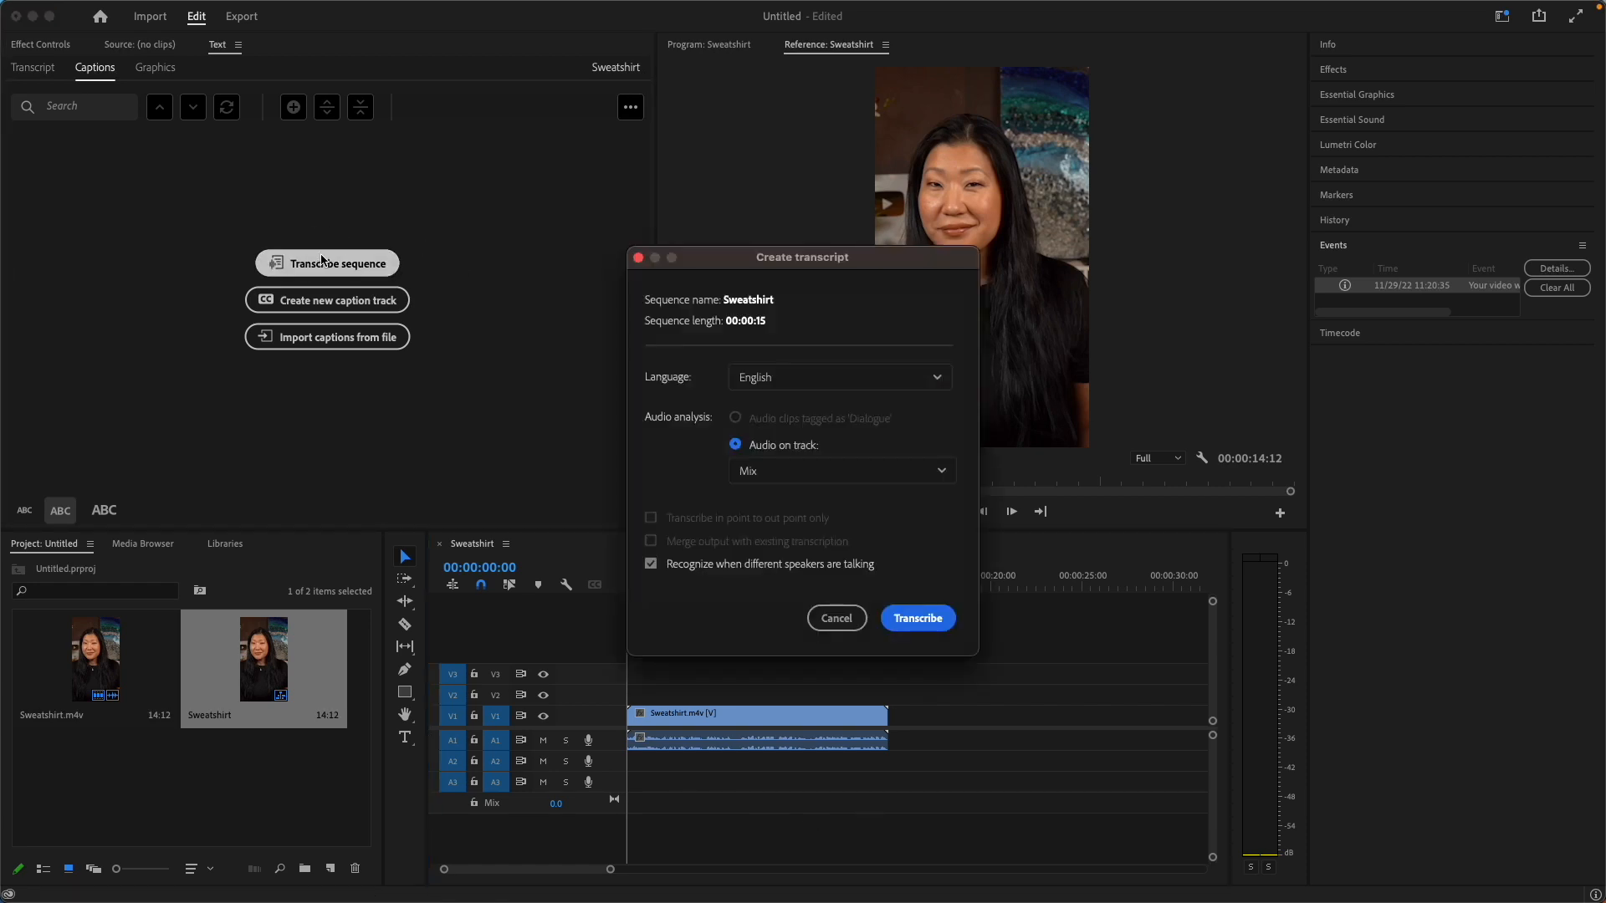
left_click(929, 621)
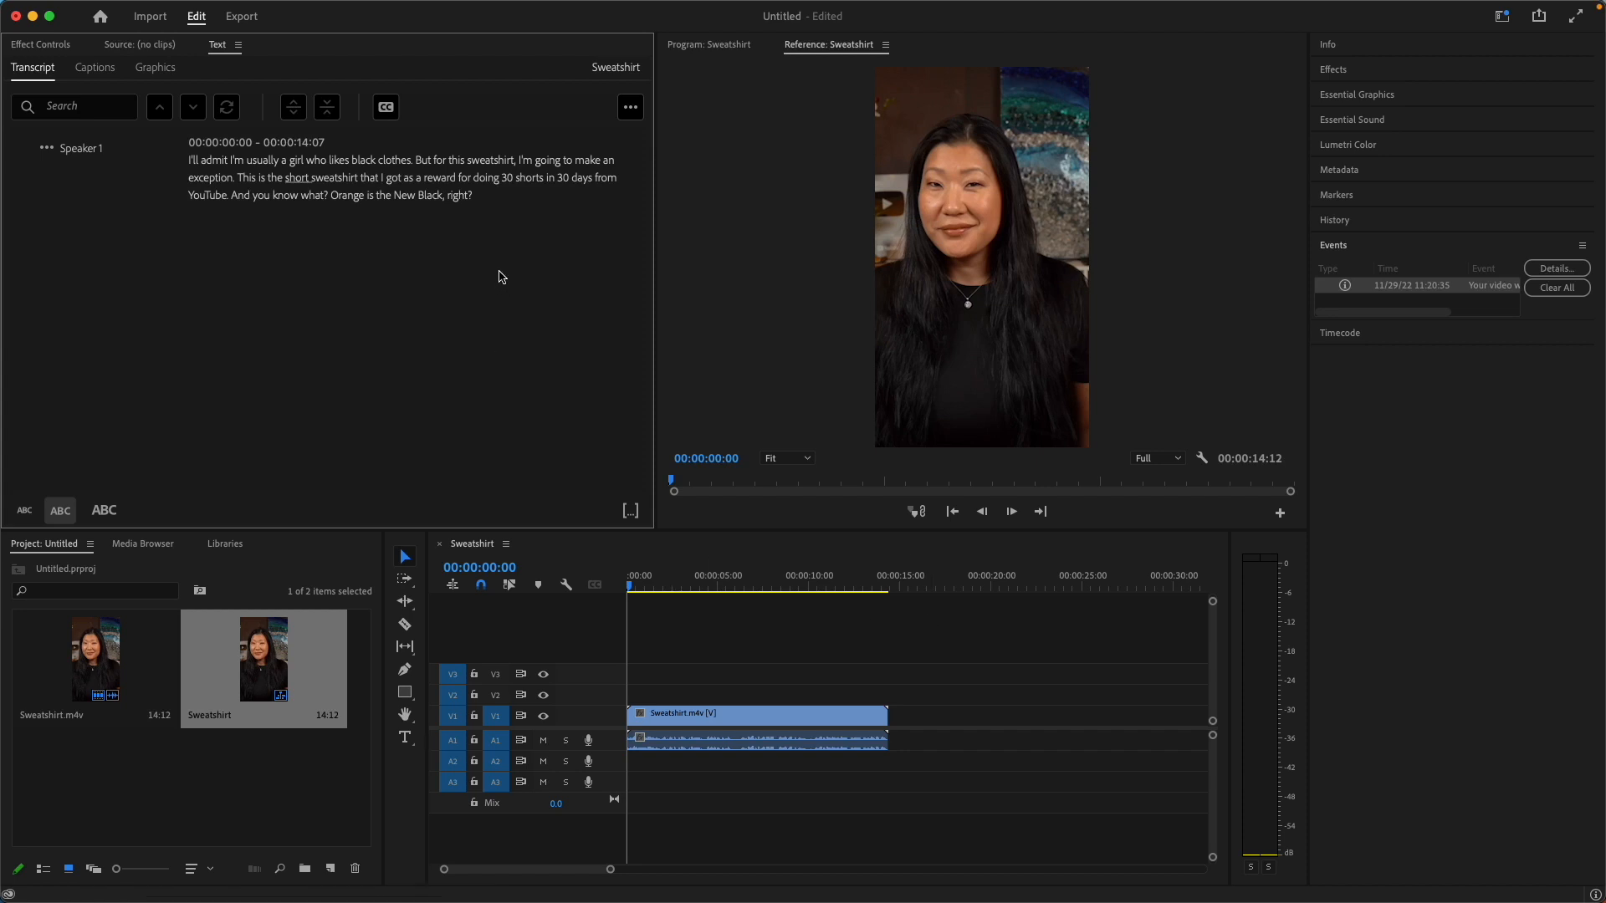
left_click(300, 178)
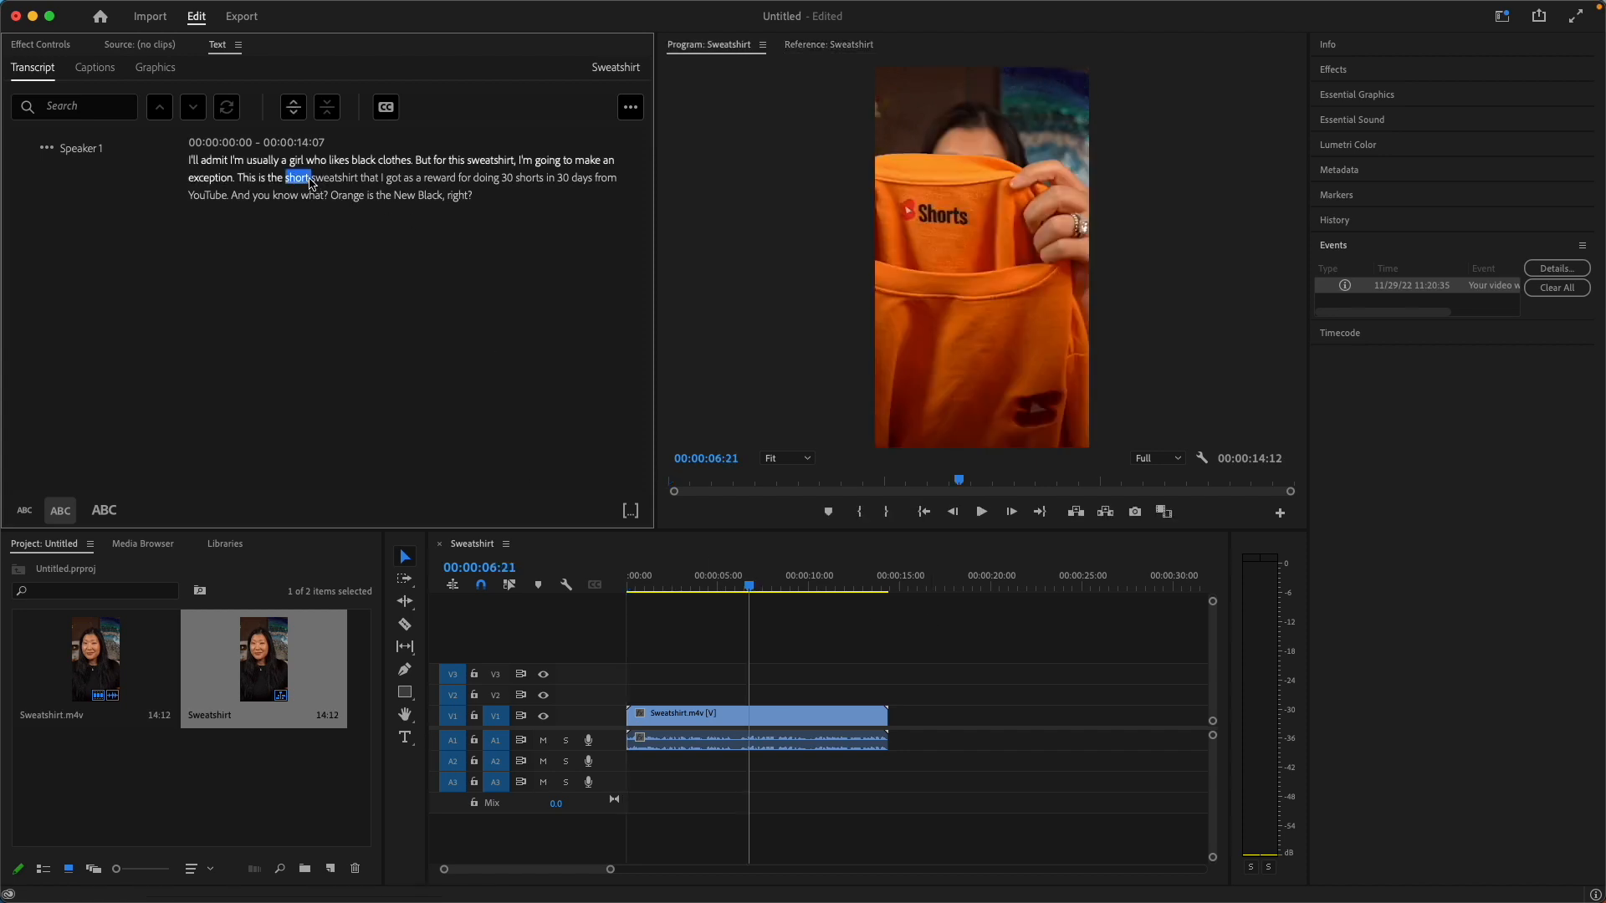
left_click(315, 175)
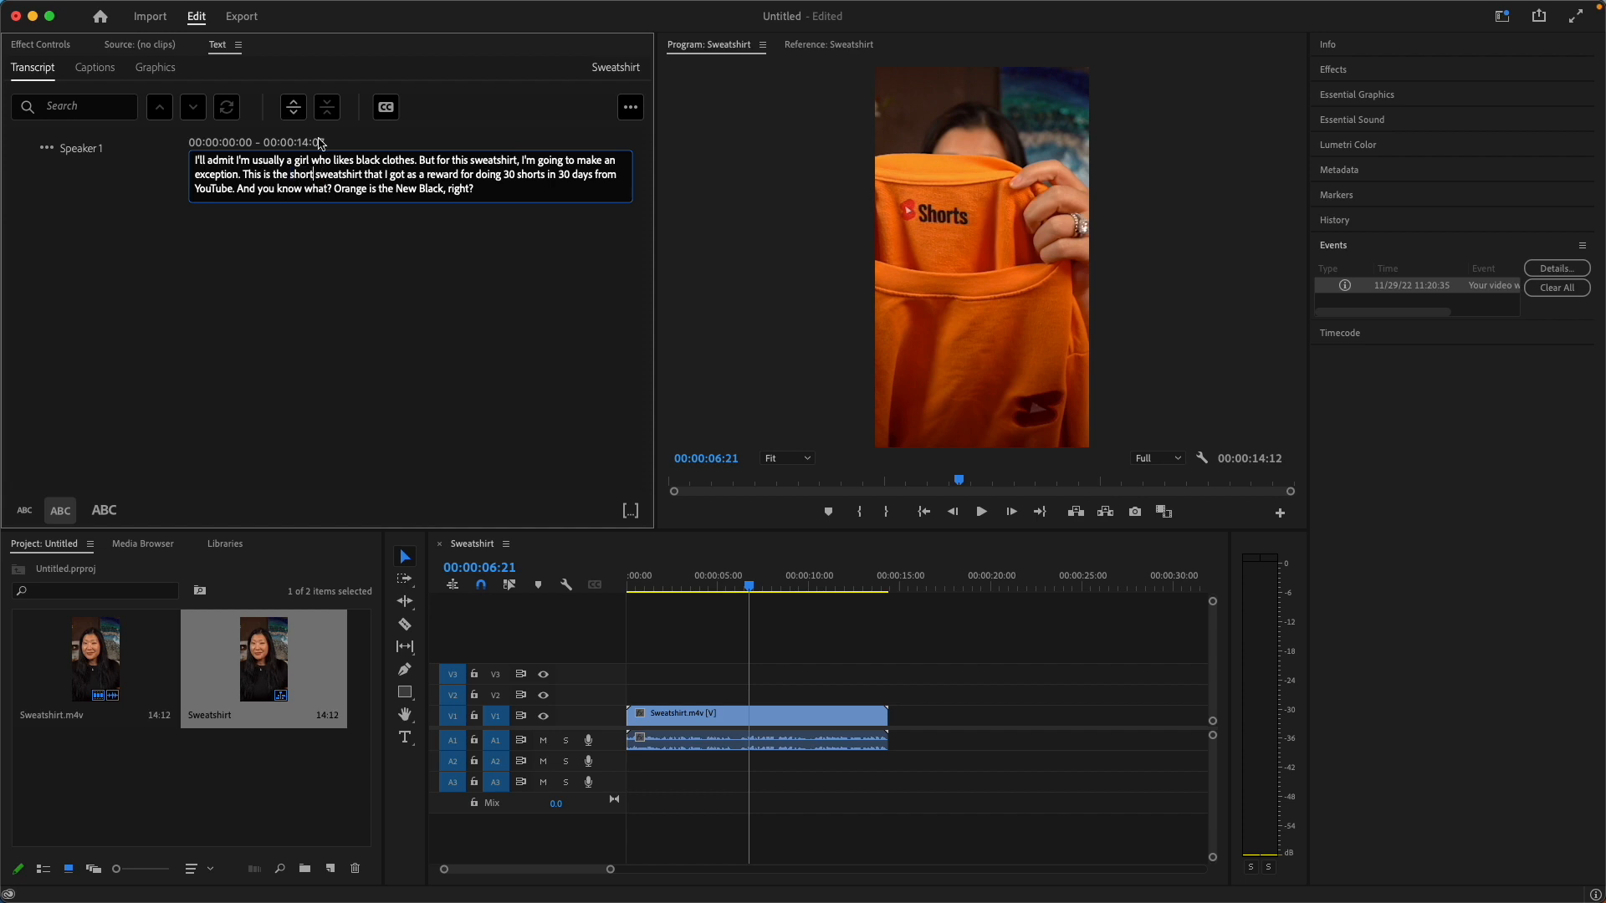
type("s")
left_click(363, 316)
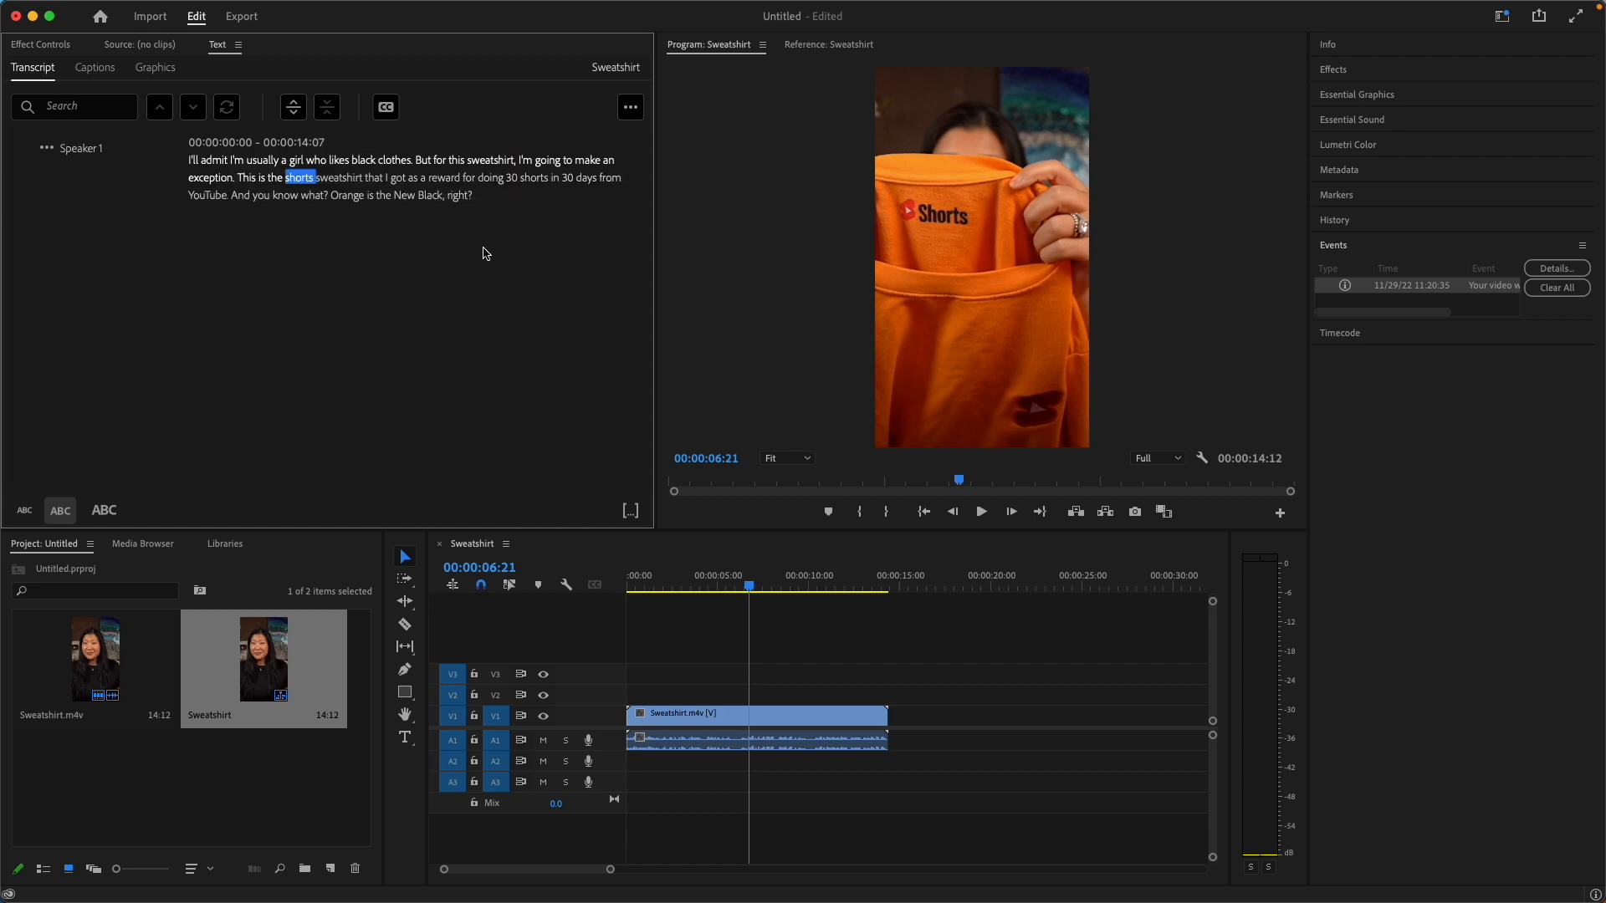
Create captions from the sequence transcript in Subtitle format with single lines.
left_click(385, 107)
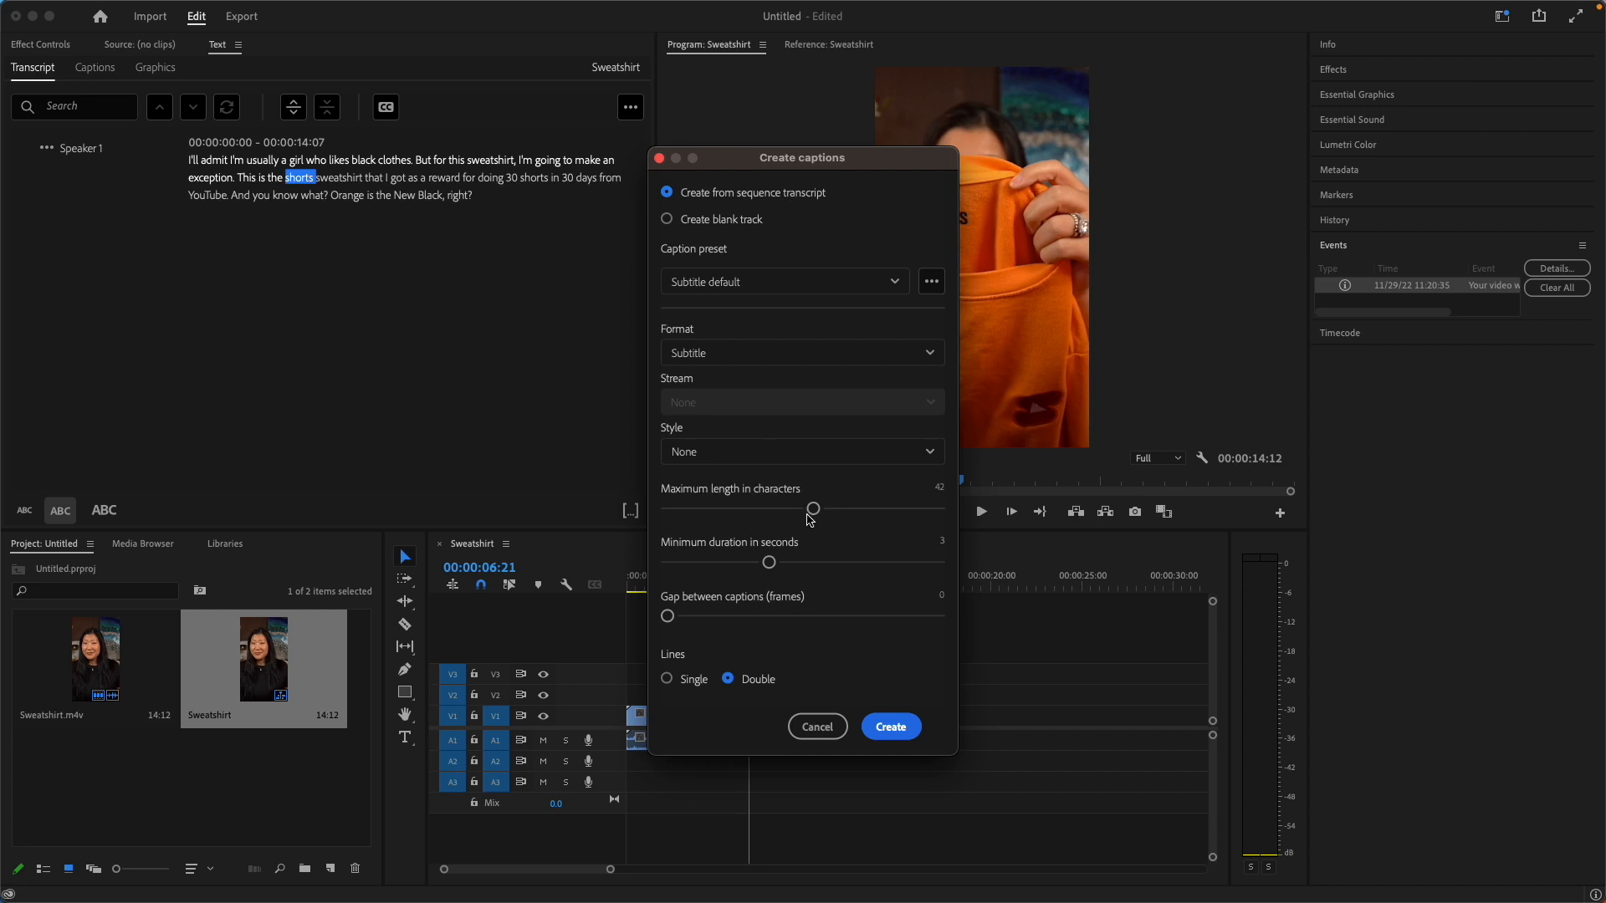
left_click(666, 679)
left_click(888, 725)
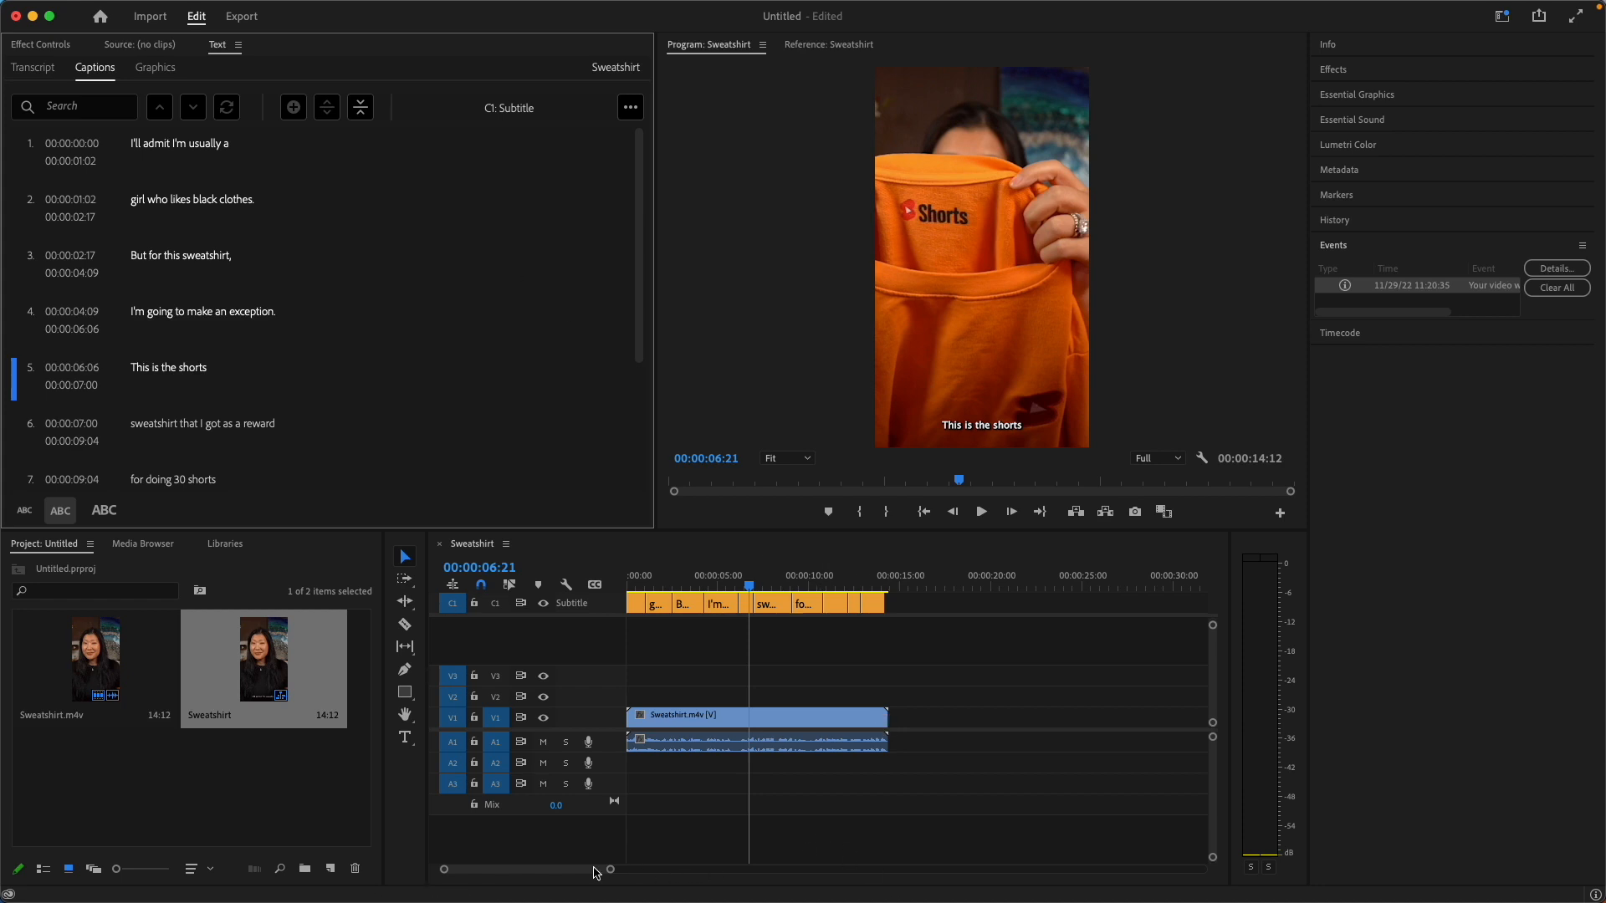
Select the first caption, "I'll admit I'm usually a", and open its text and appearance properties for editing.
mouse_move(609, 871)
left_mouse_down()
mouse_move(645, 878)
mouse_move(554, 877)
mouse_move(579, 878)
left_mouse_up()
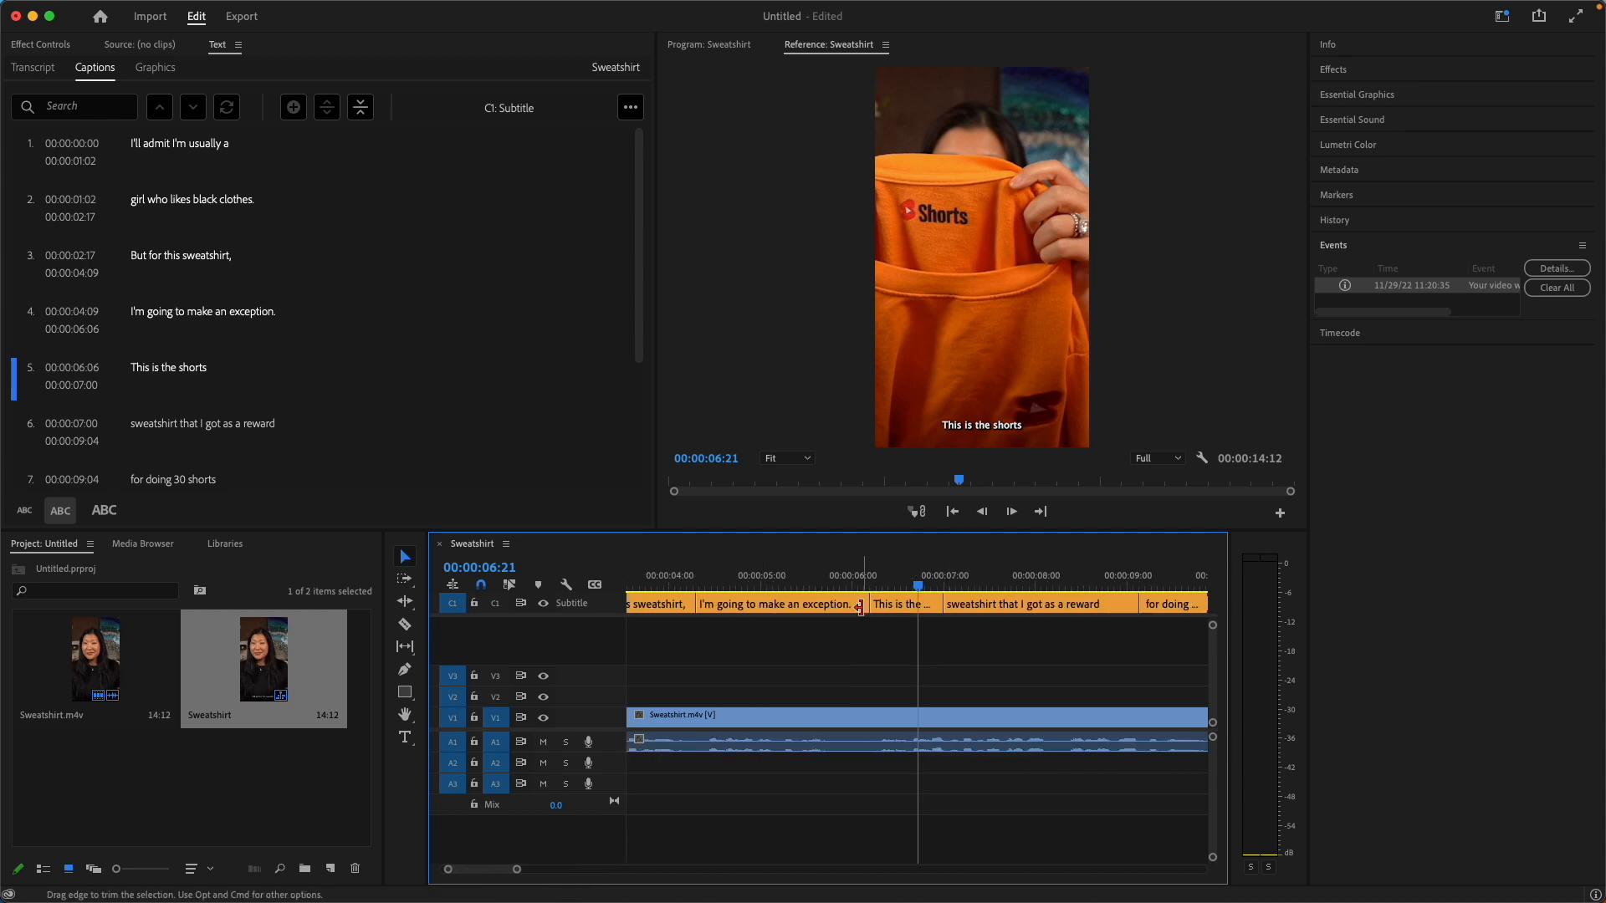
left_click(661, 585)
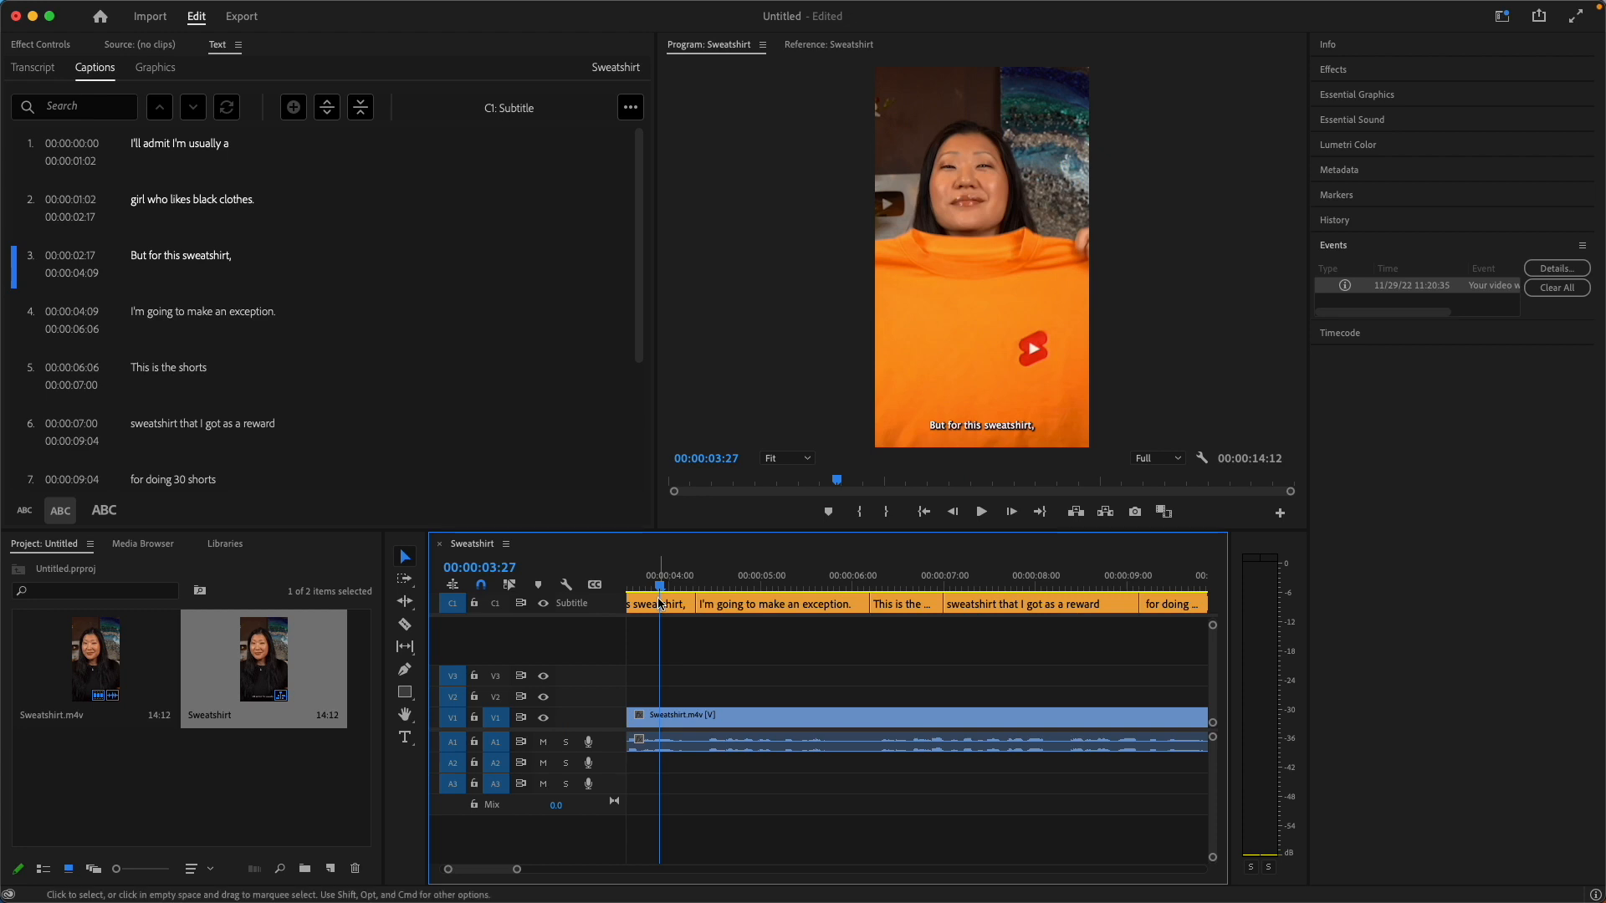
left_click_drag(661, 585, 615, 583)
left_click(146, 155)
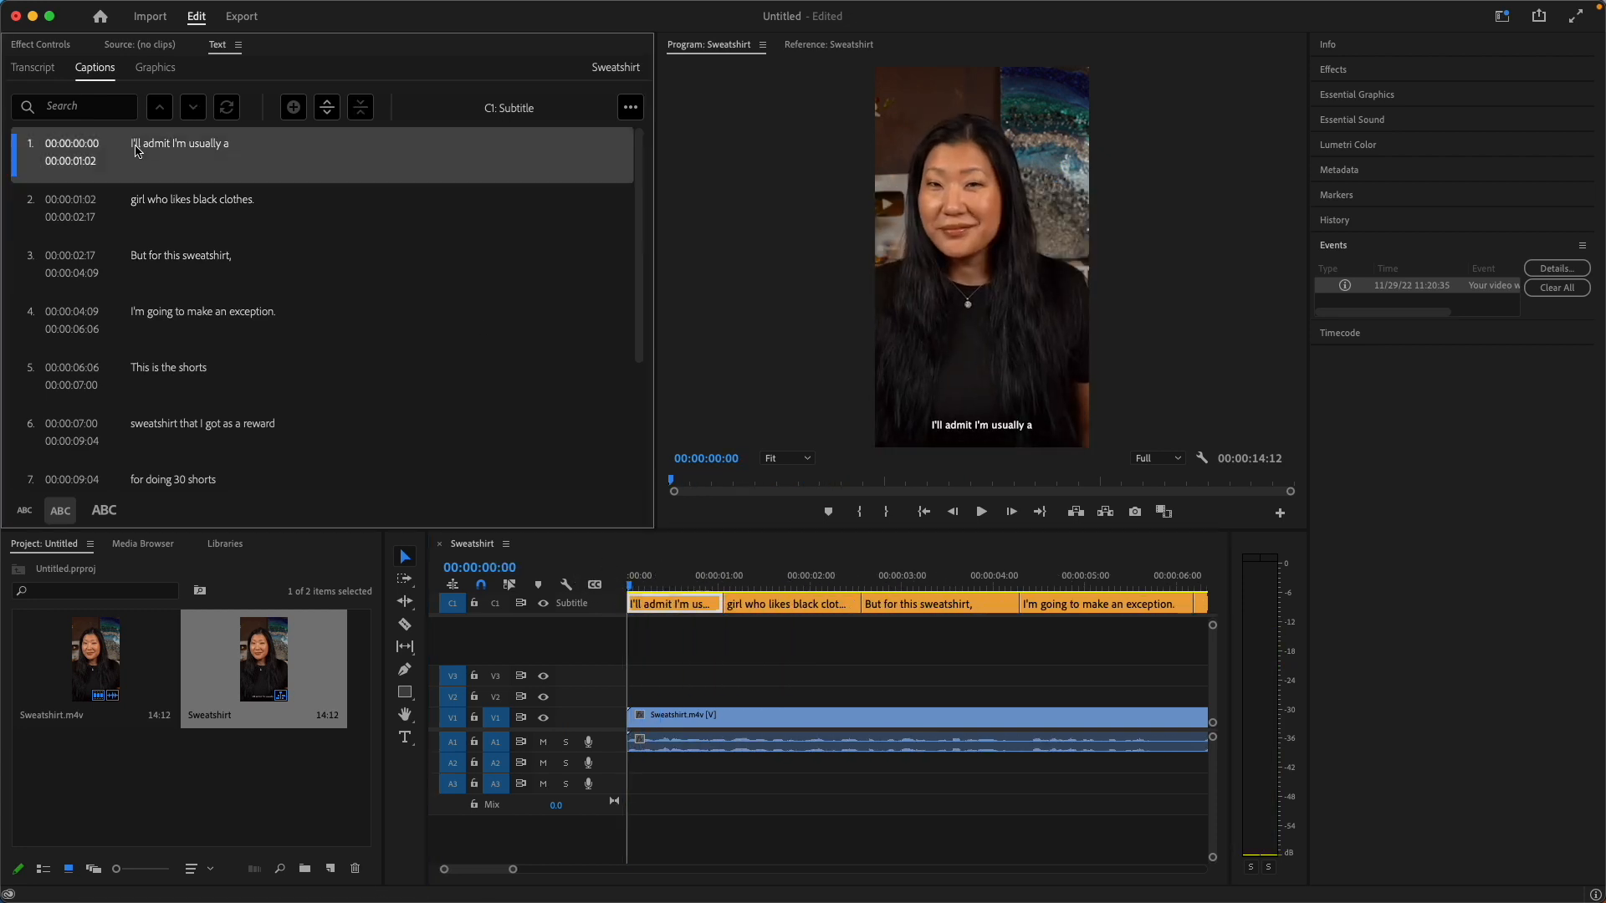
left_click(666, 583)
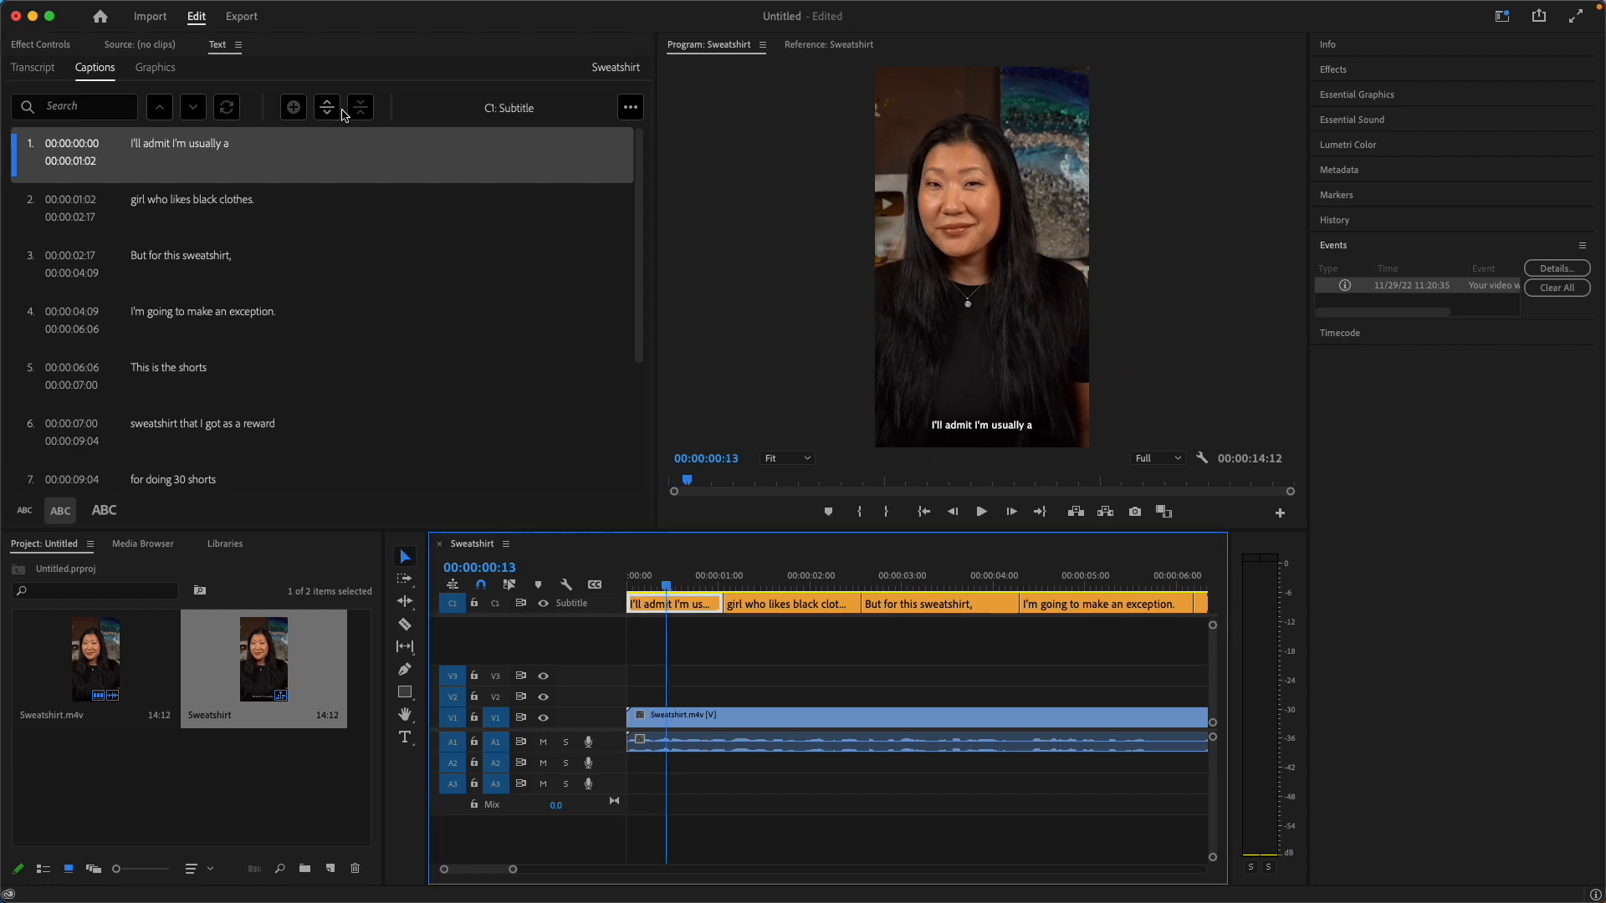
left_click(209, 211)
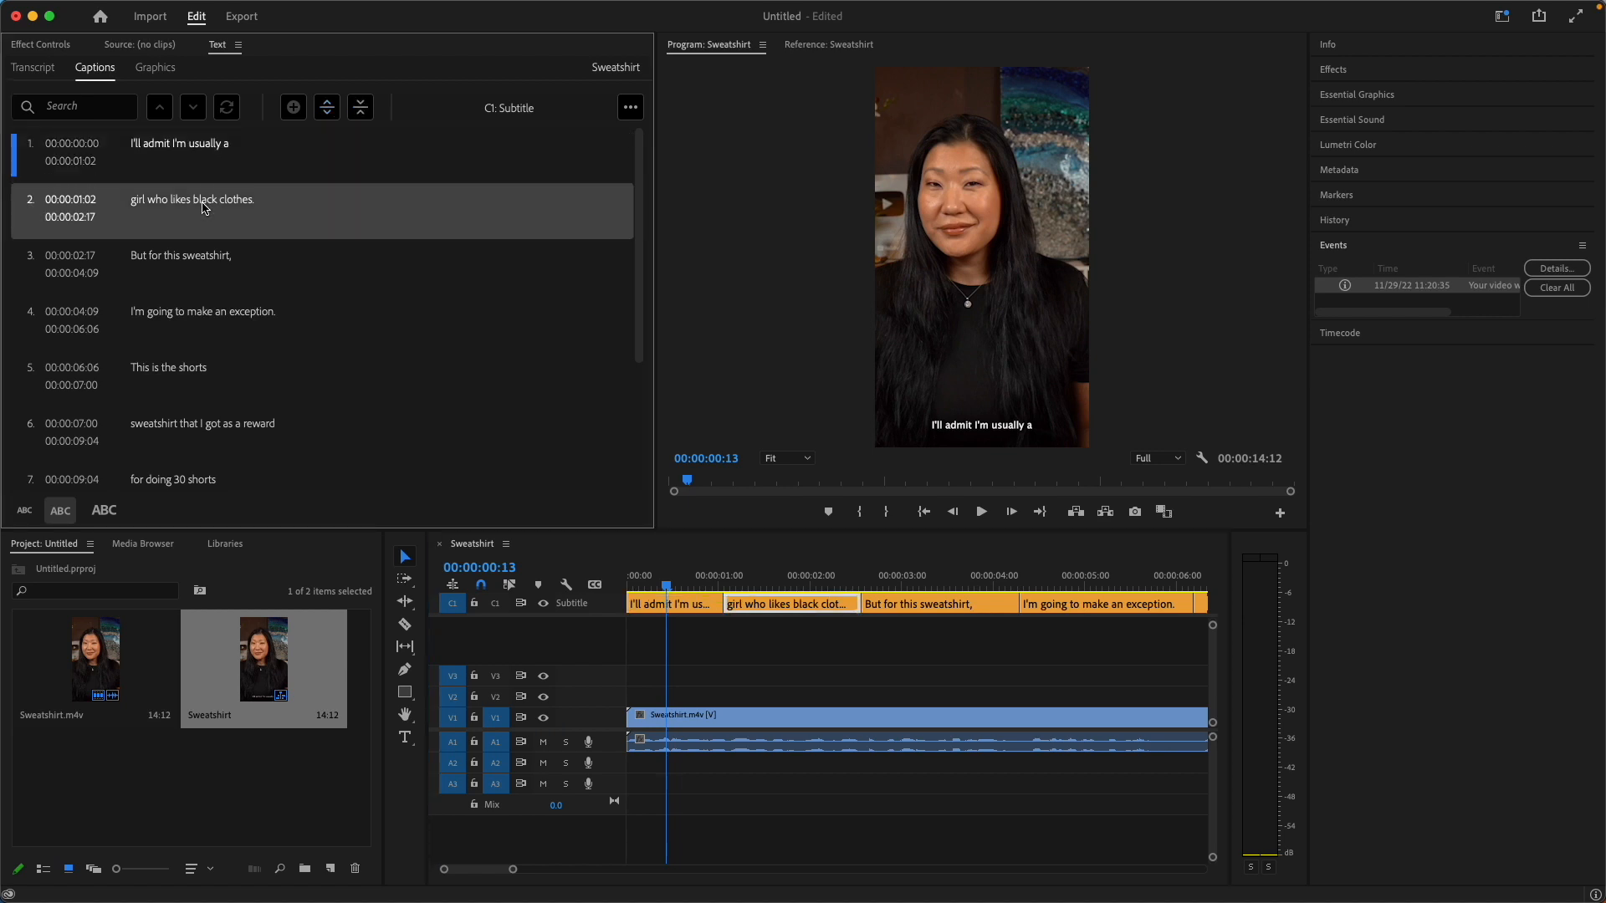
left_click(195, 167)
left_click(1333, 70)
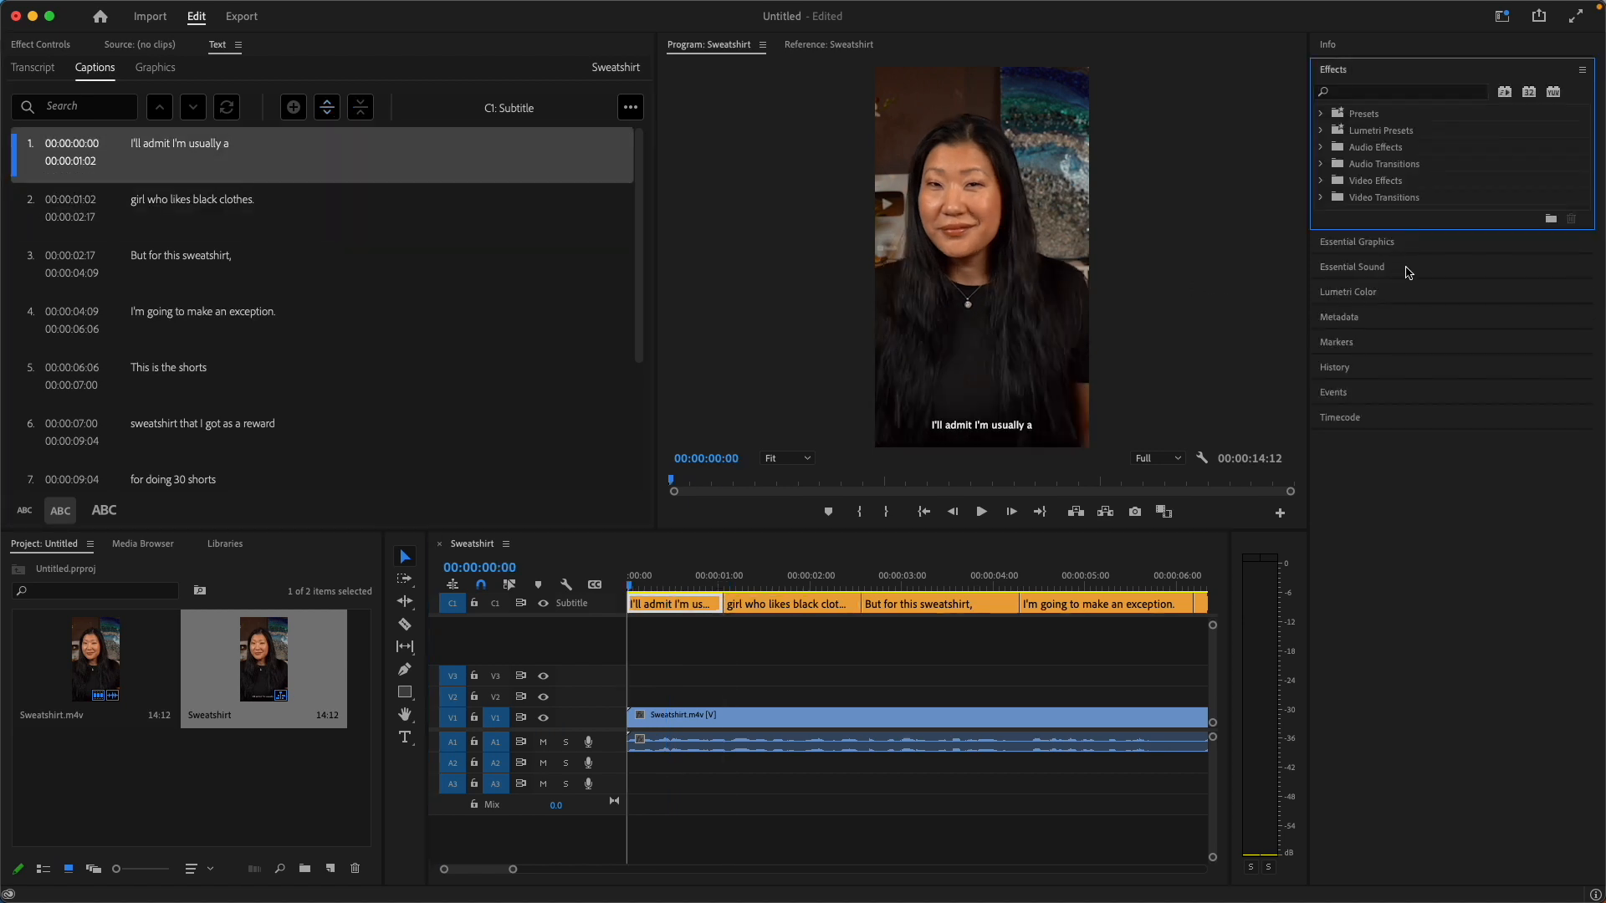
left_click(1388, 243)
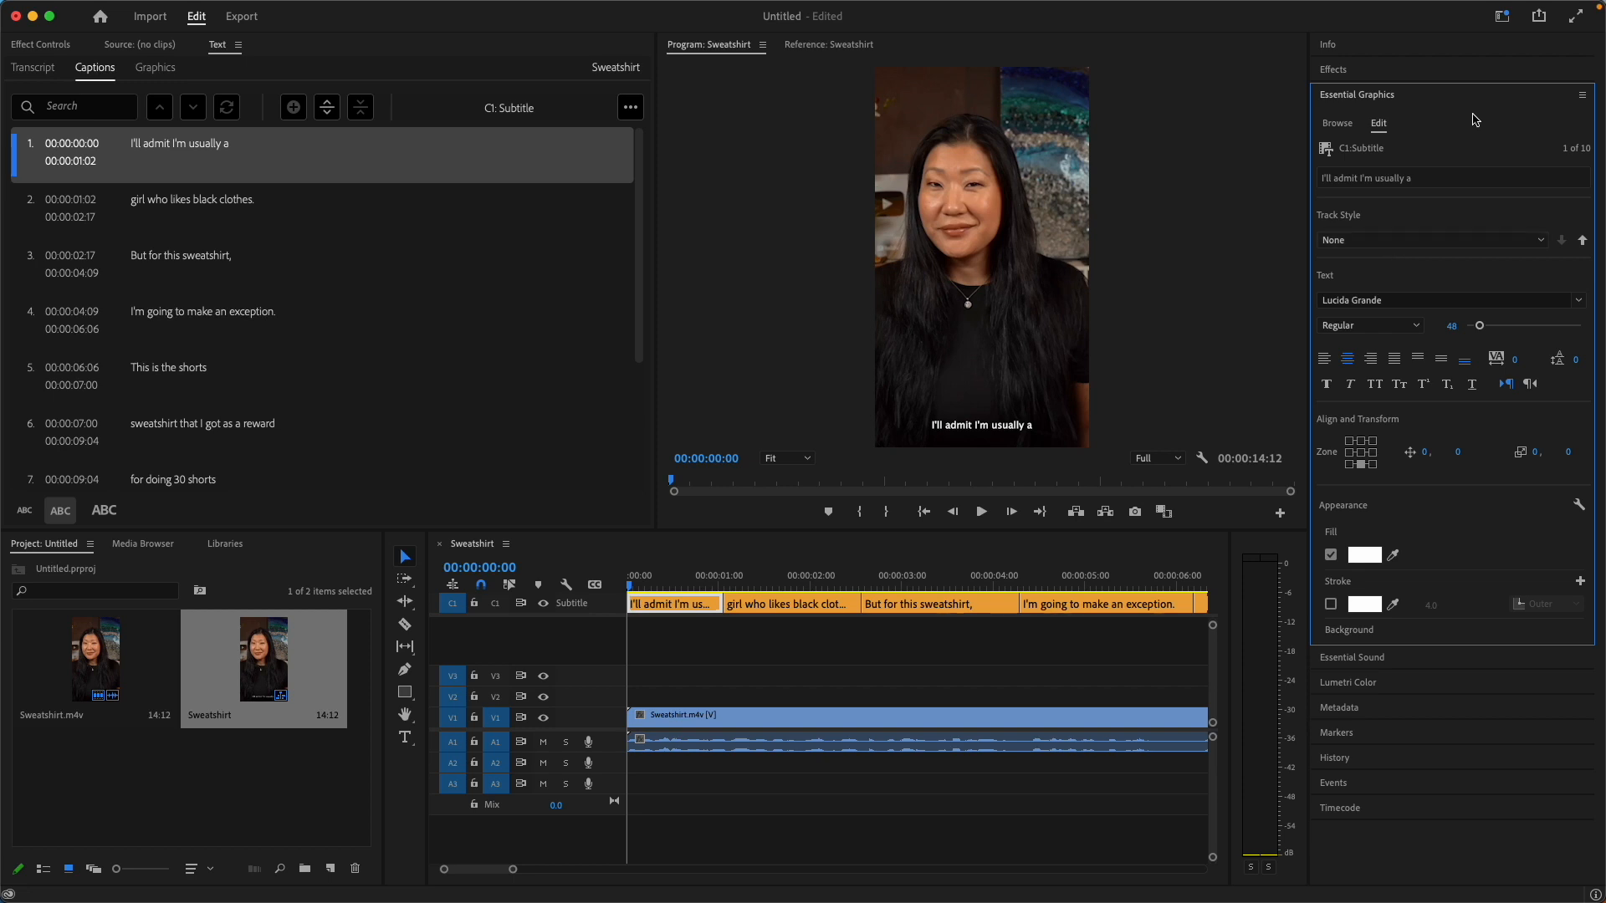
left_click(1540, 241)
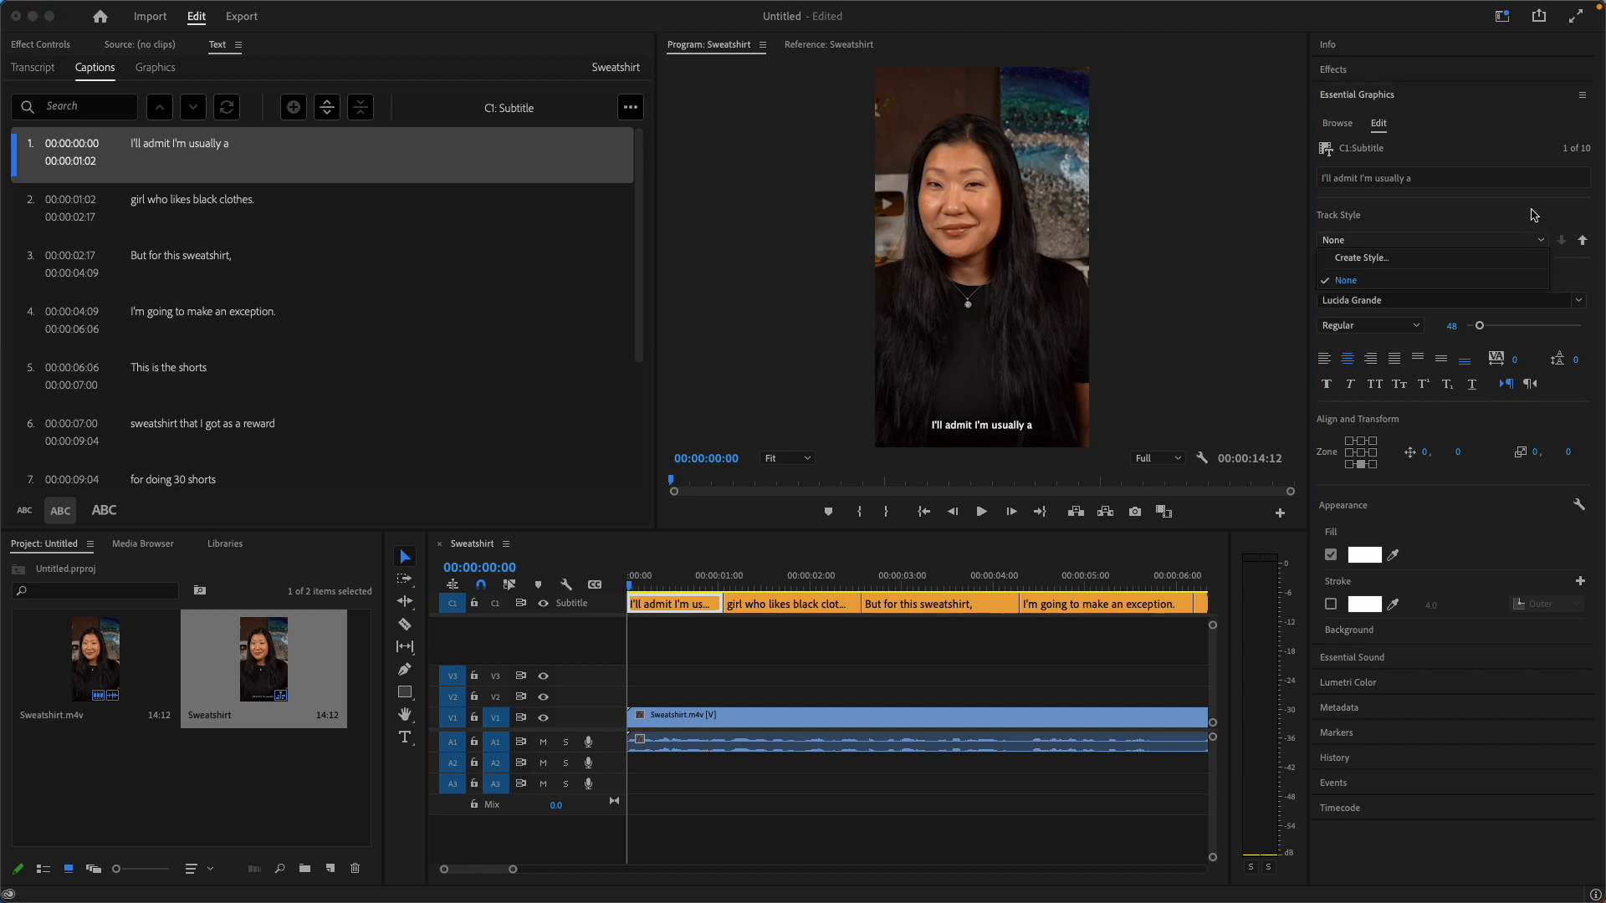
left_click(1508, 222)
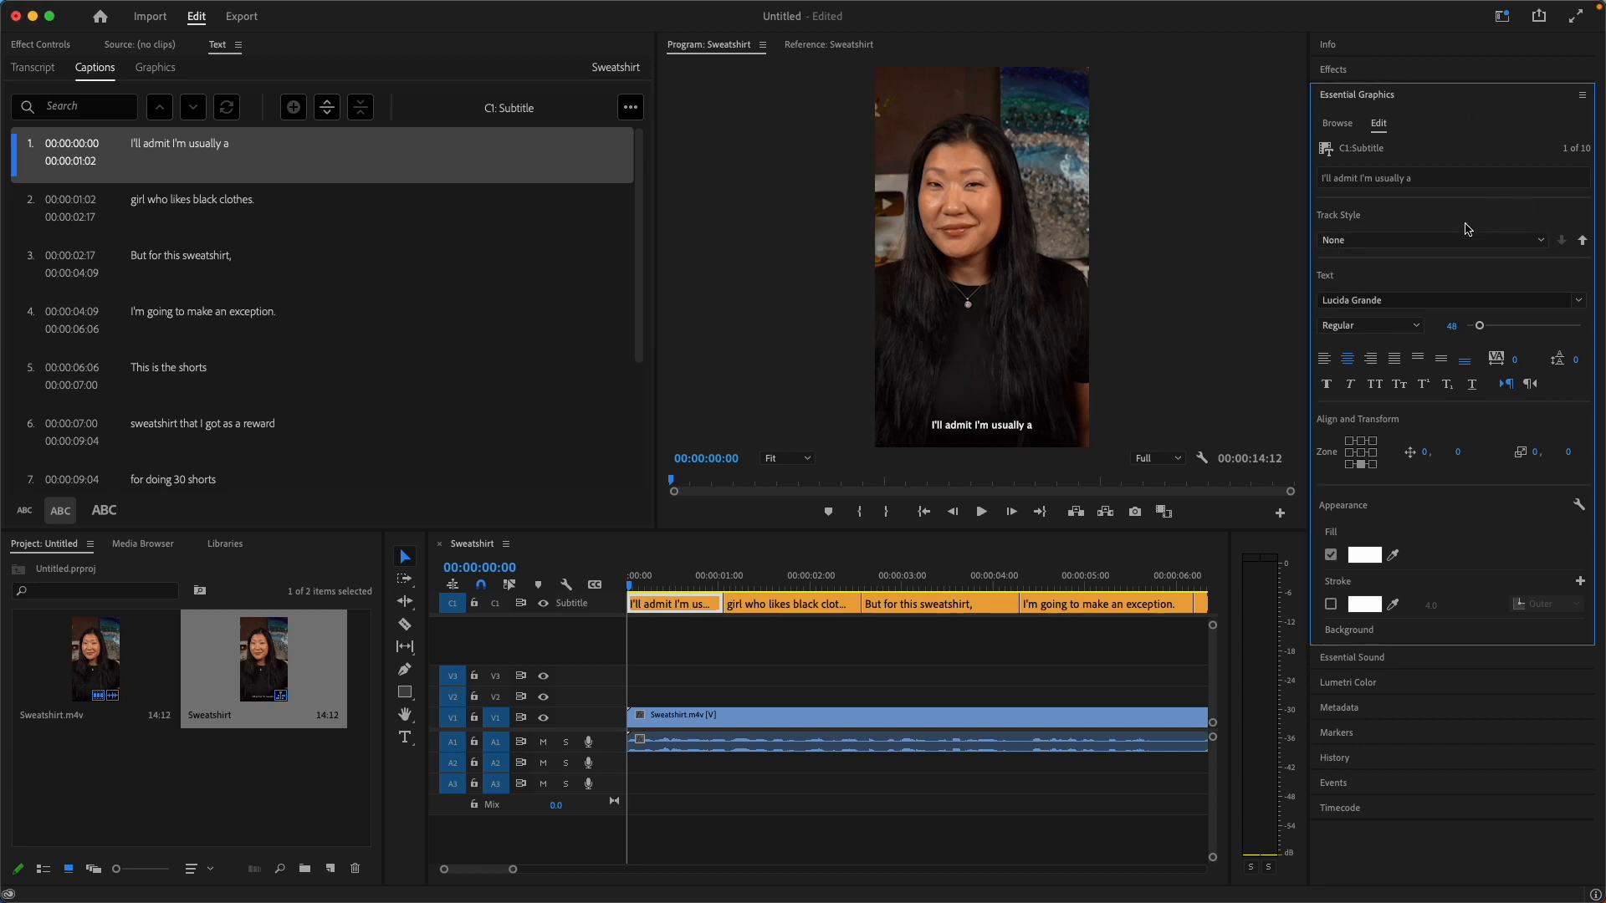
Set the first caption's font to Montserrat Medium and its size to 70.
left_click(1578, 303)
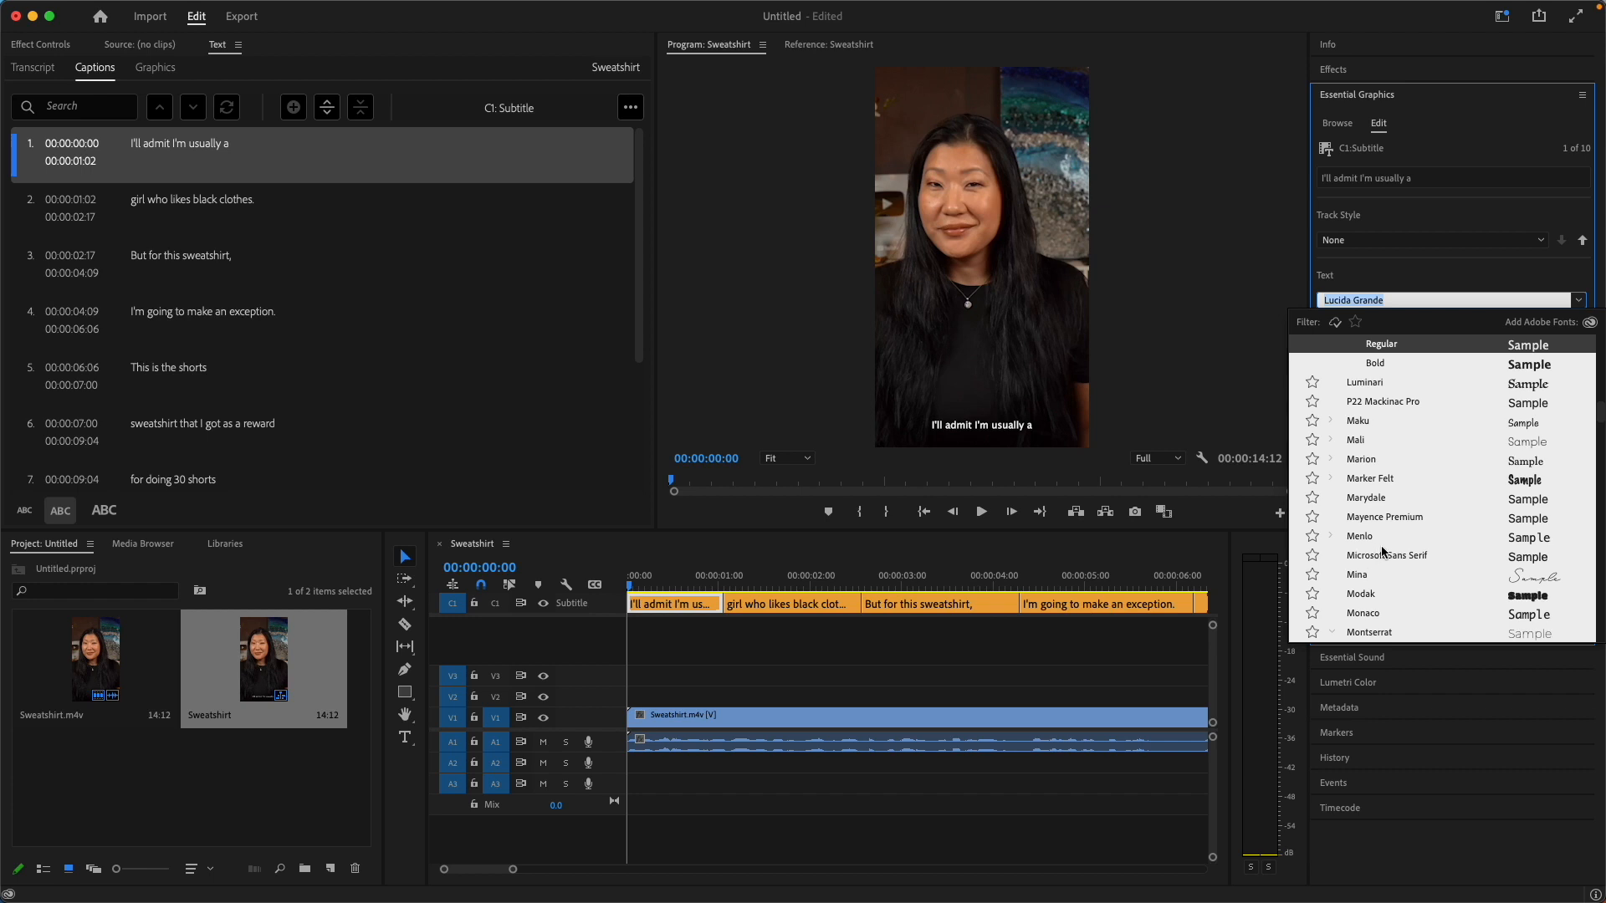
scroll(1393, 549, "down", 4)
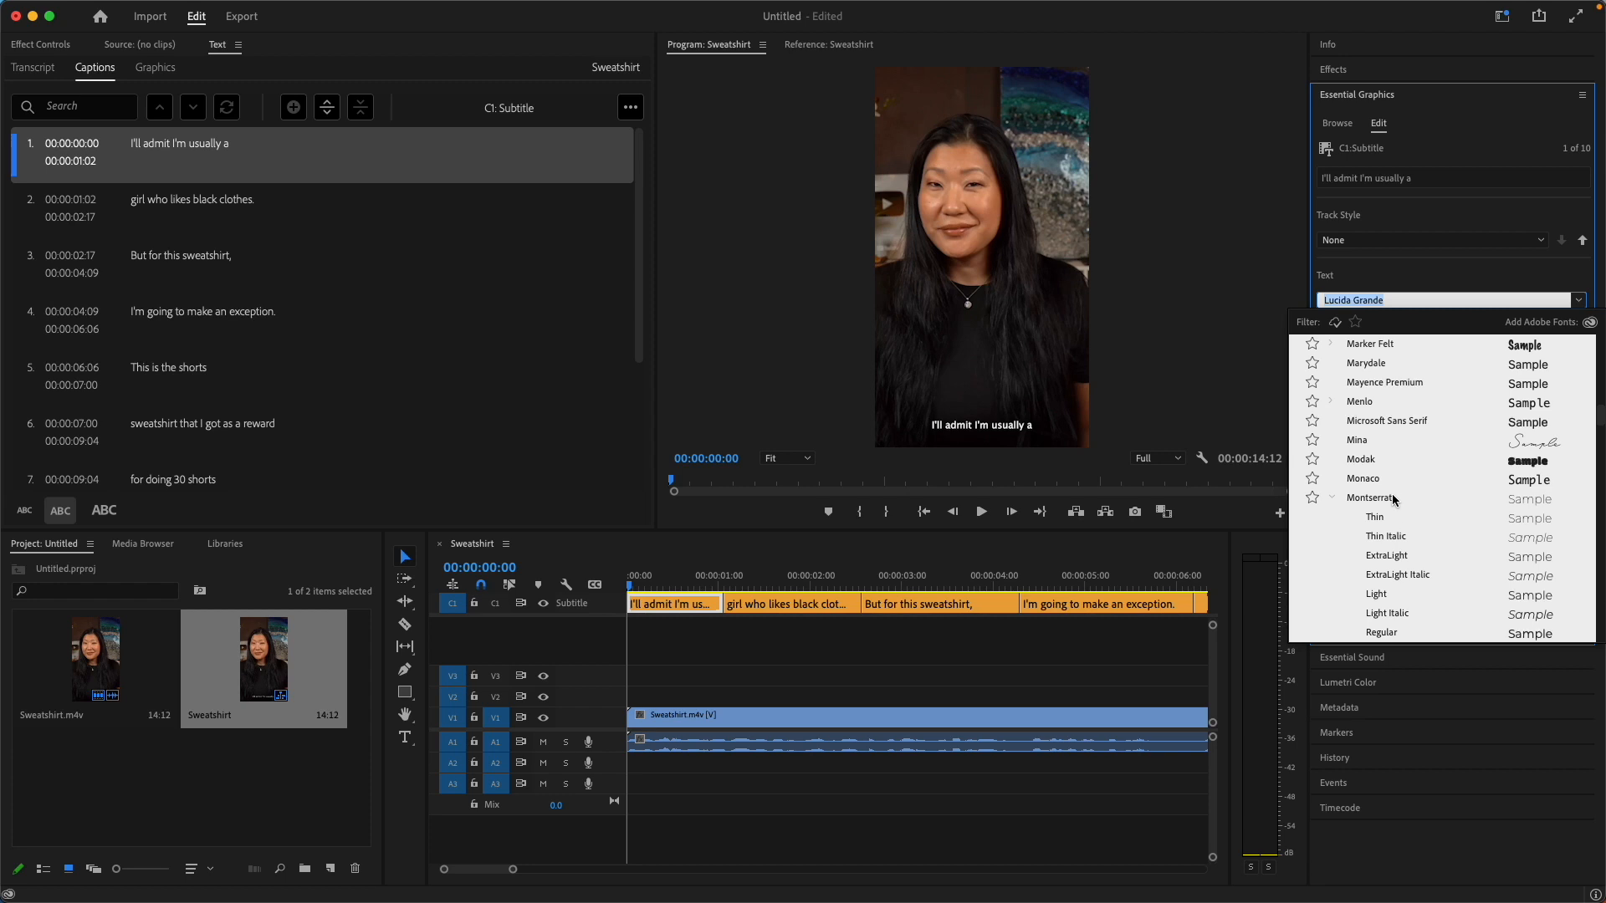
scroll(1392, 518, "down", 2)
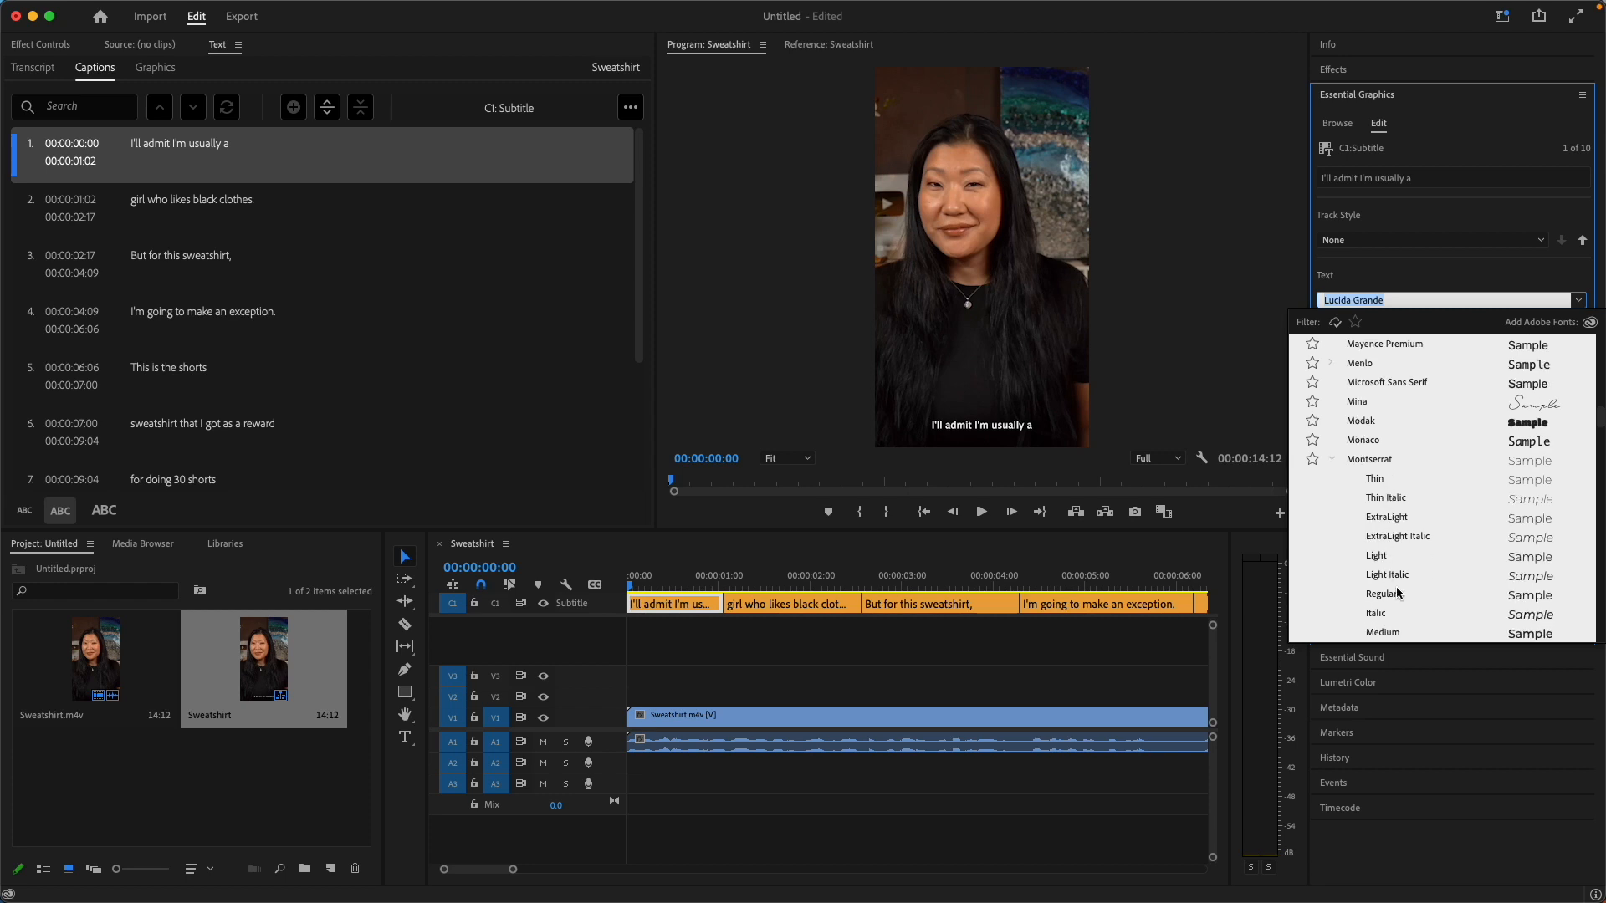
left_click(1383, 633)
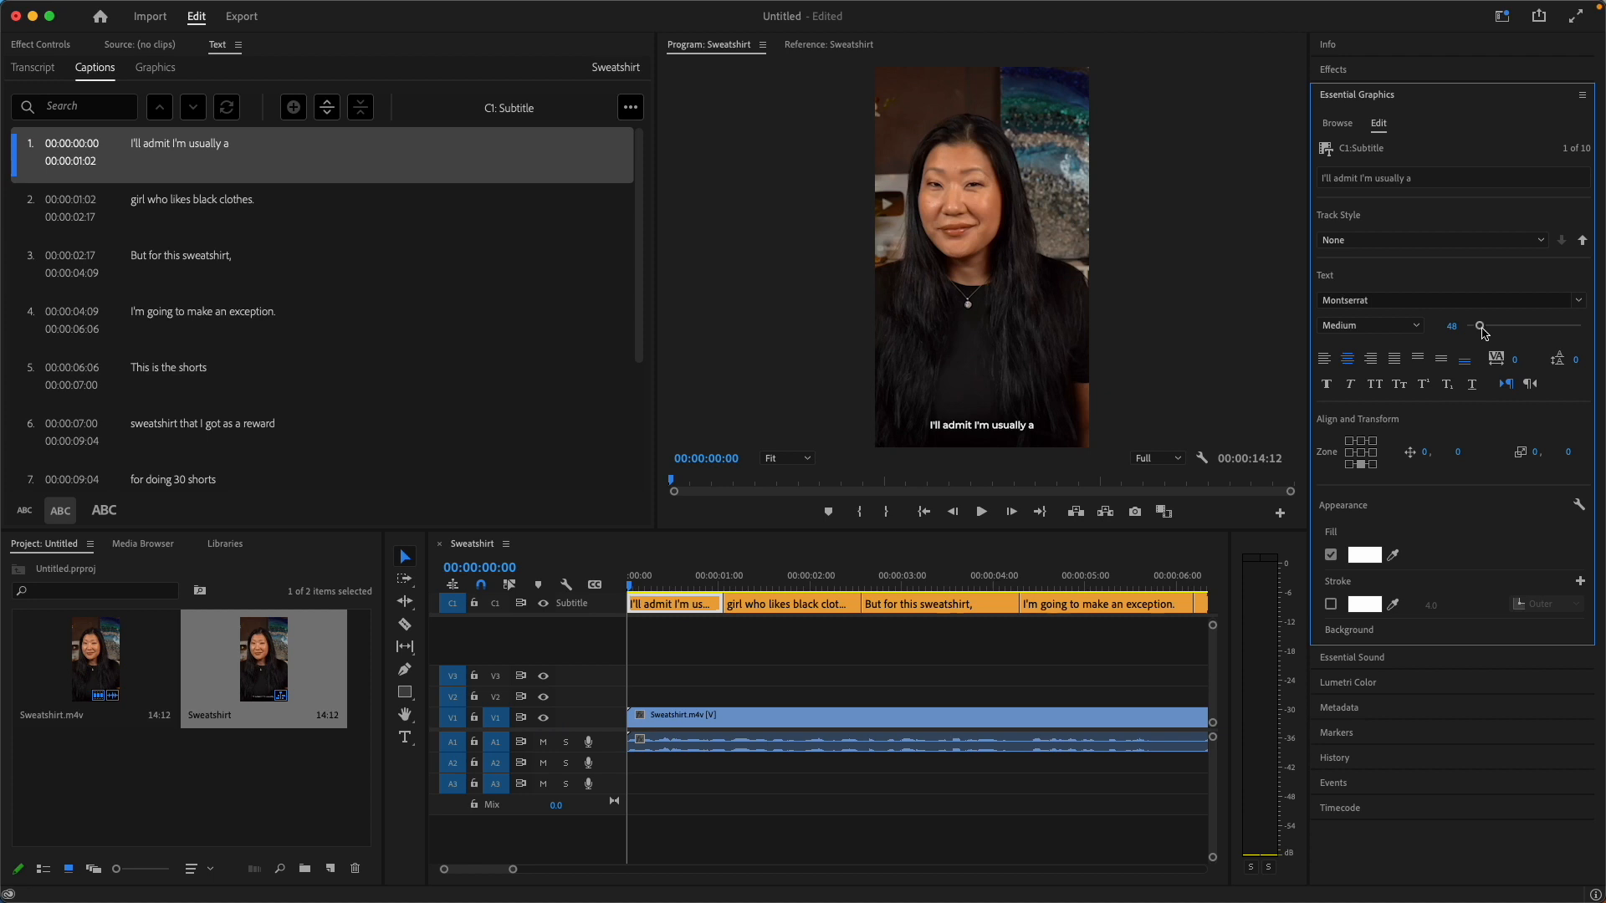
left_click_drag(1483, 328, 1486, 331)
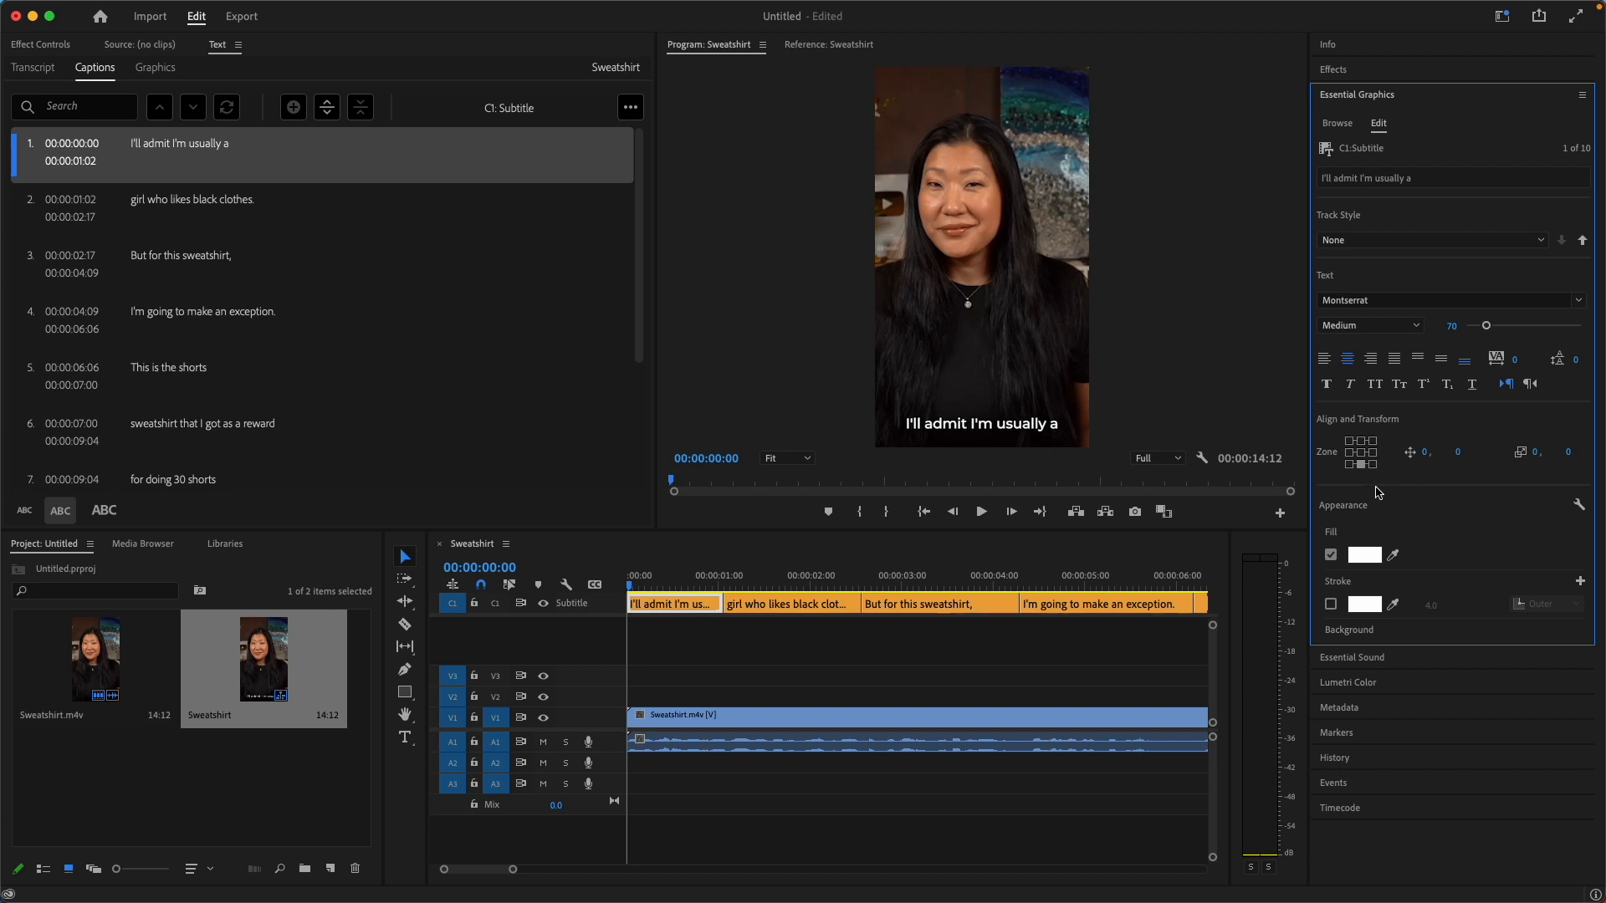
Anchor the first caption to the centre zone and move it down over the chest to position 3, 269.
left_click(1360, 453)
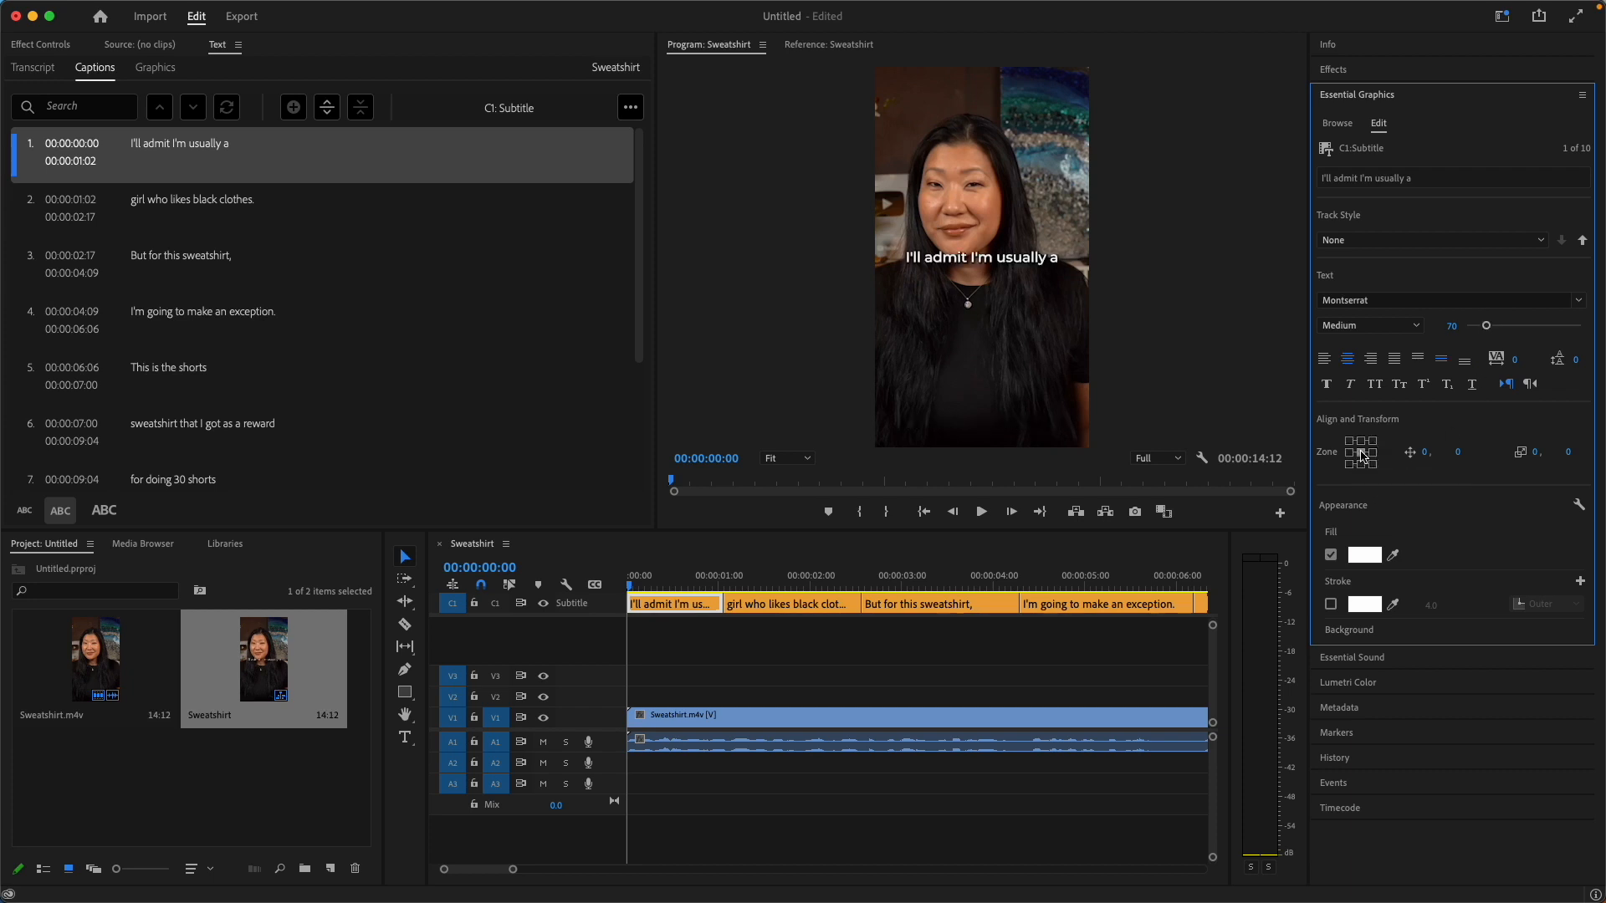
left_click_drag(1007, 262, 1009, 374)
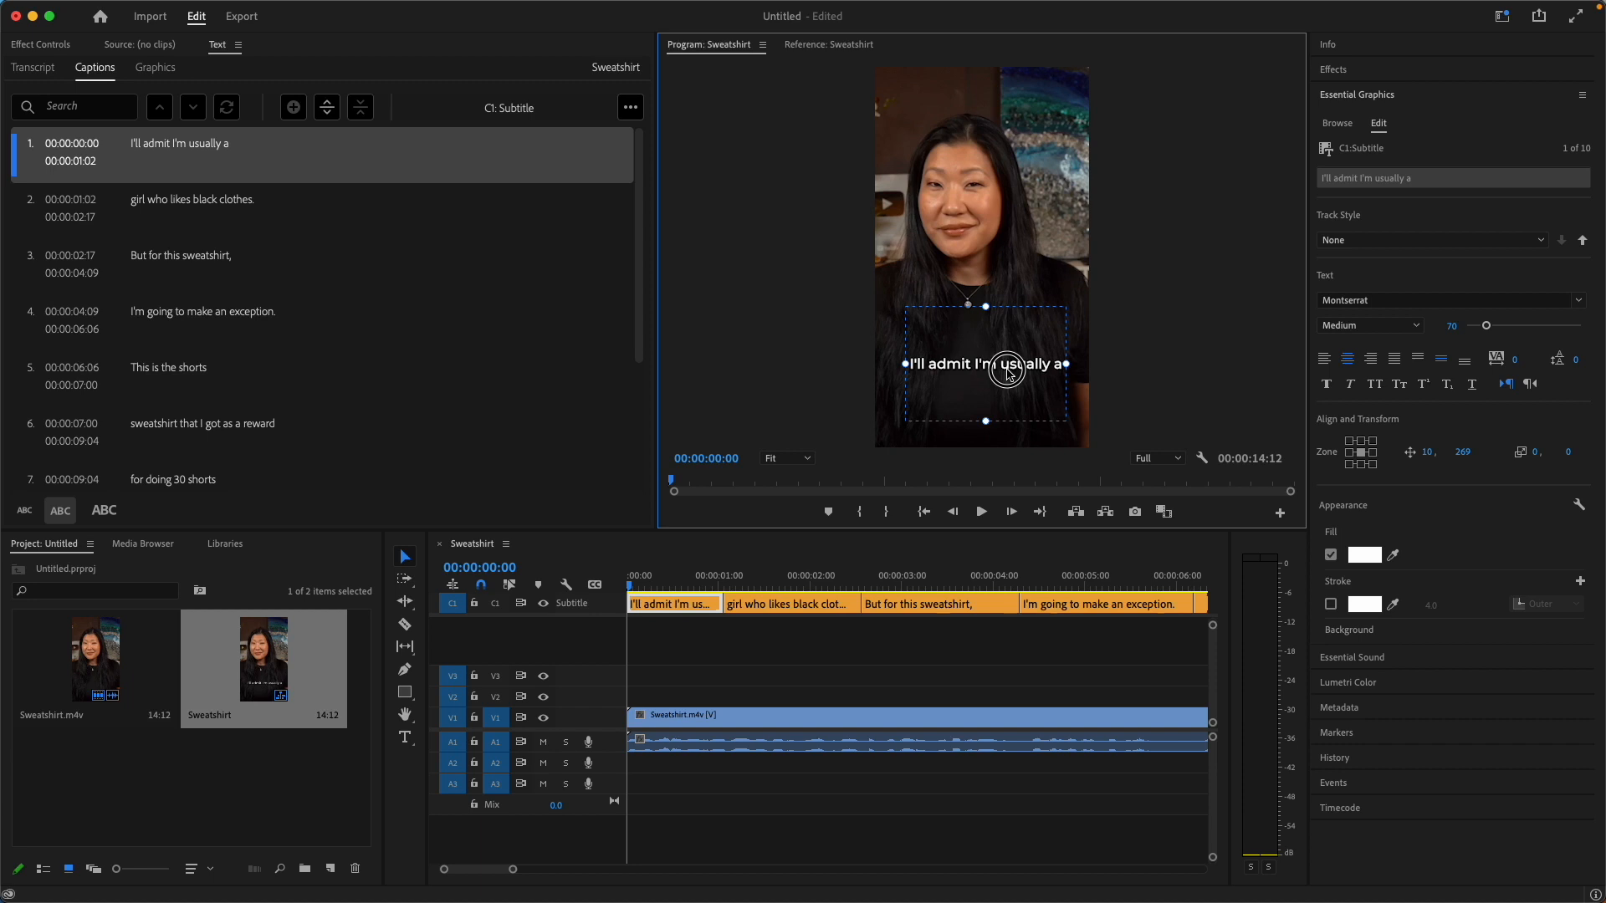
left_click_drag(1007, 373, 1006, 374)
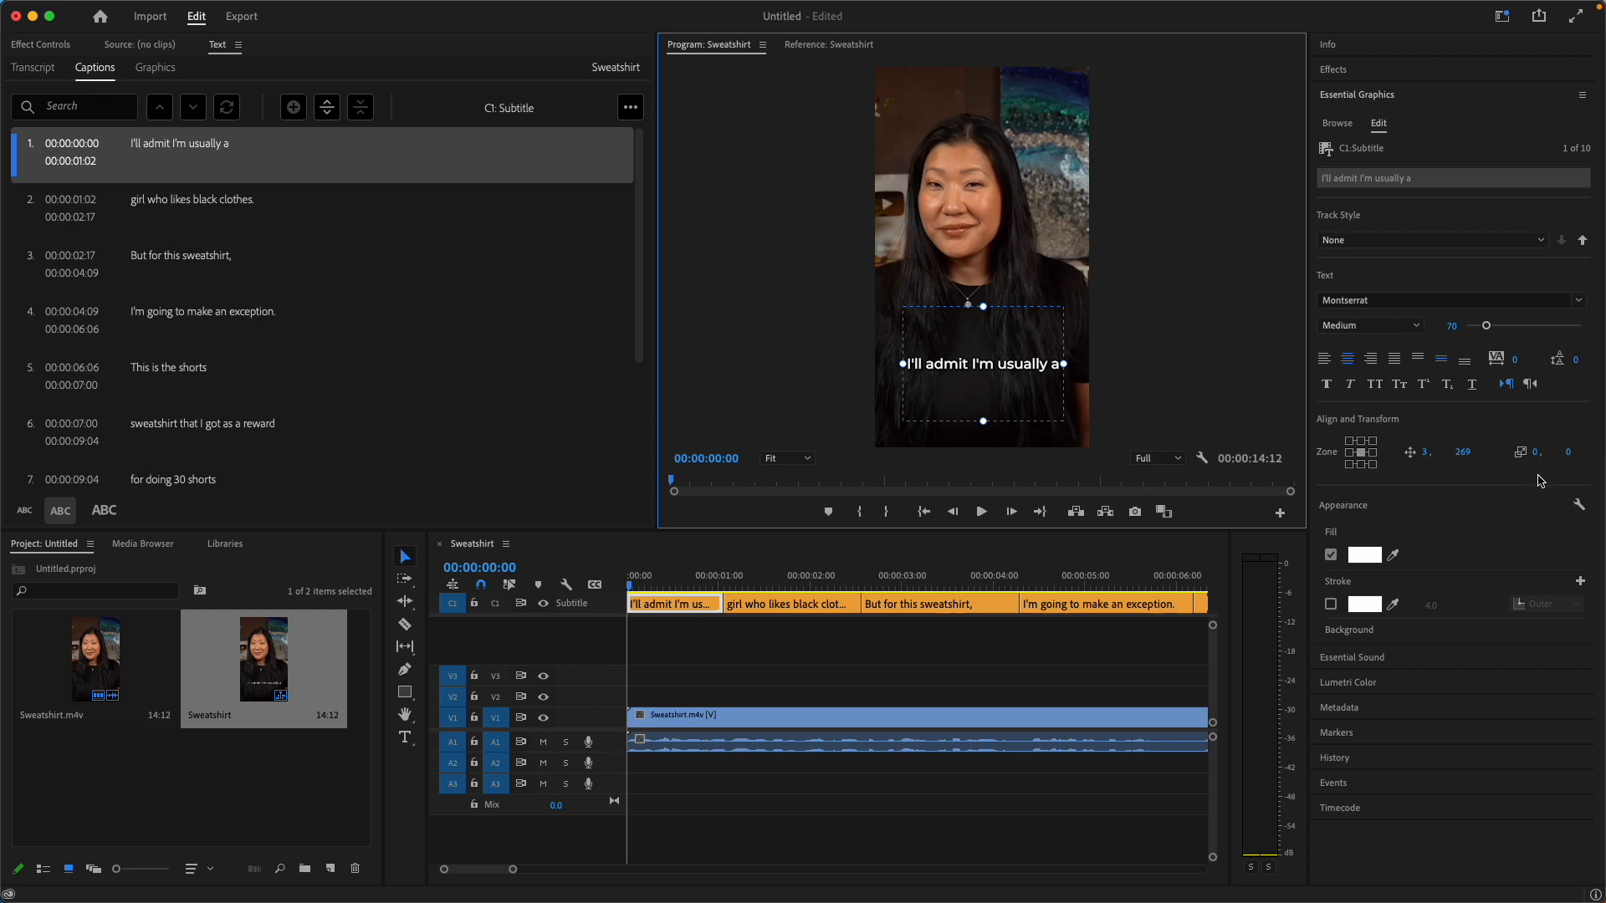
Change the first caption's fill to a fully saturated red-orange.
scroll(1522, 493, "down", 2)
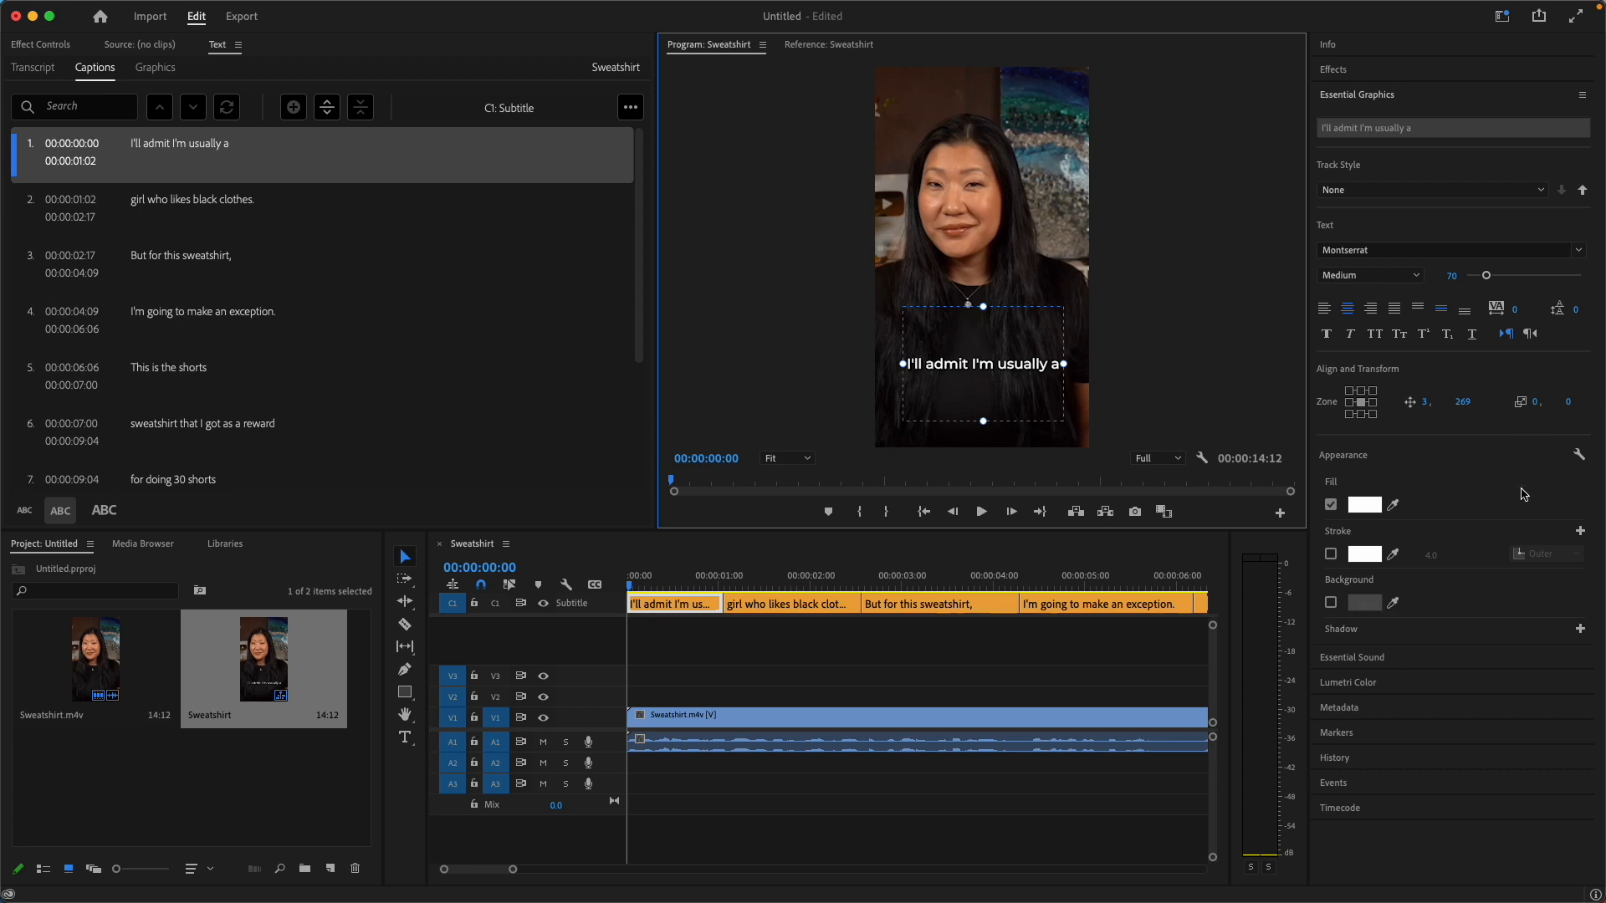
left_click(1364, 504)
left_click(764, 520)
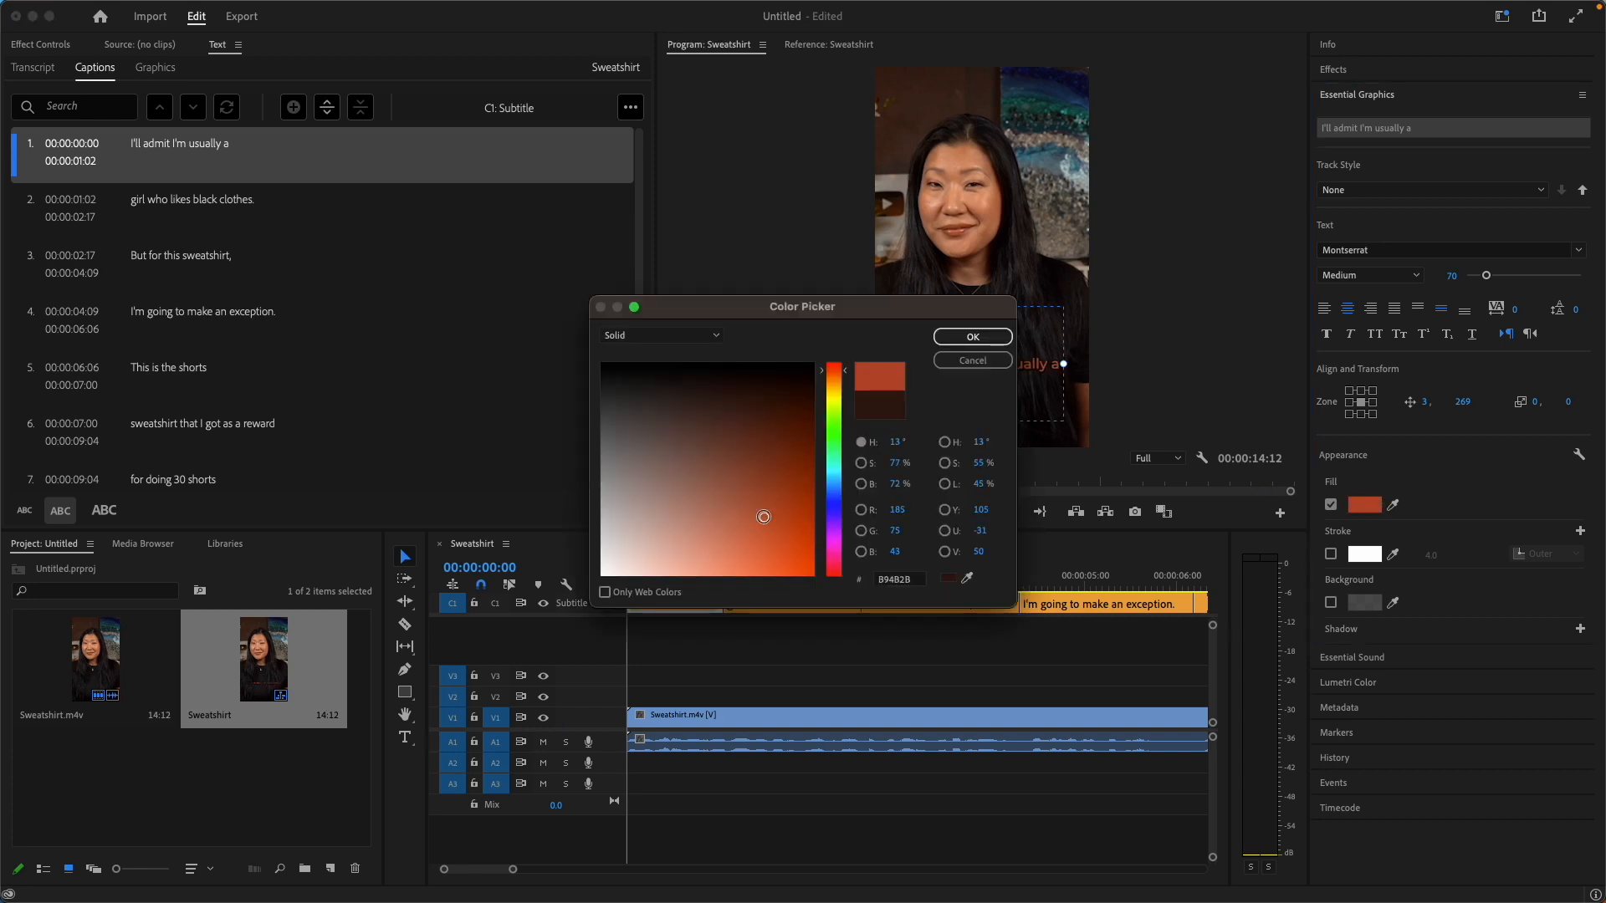
mouse_move(764, 520)
left_mouse_down()
mouse_move(781, 563)
mouse_move(815, 575)
left_mouse_up()
left_click(973, 336)
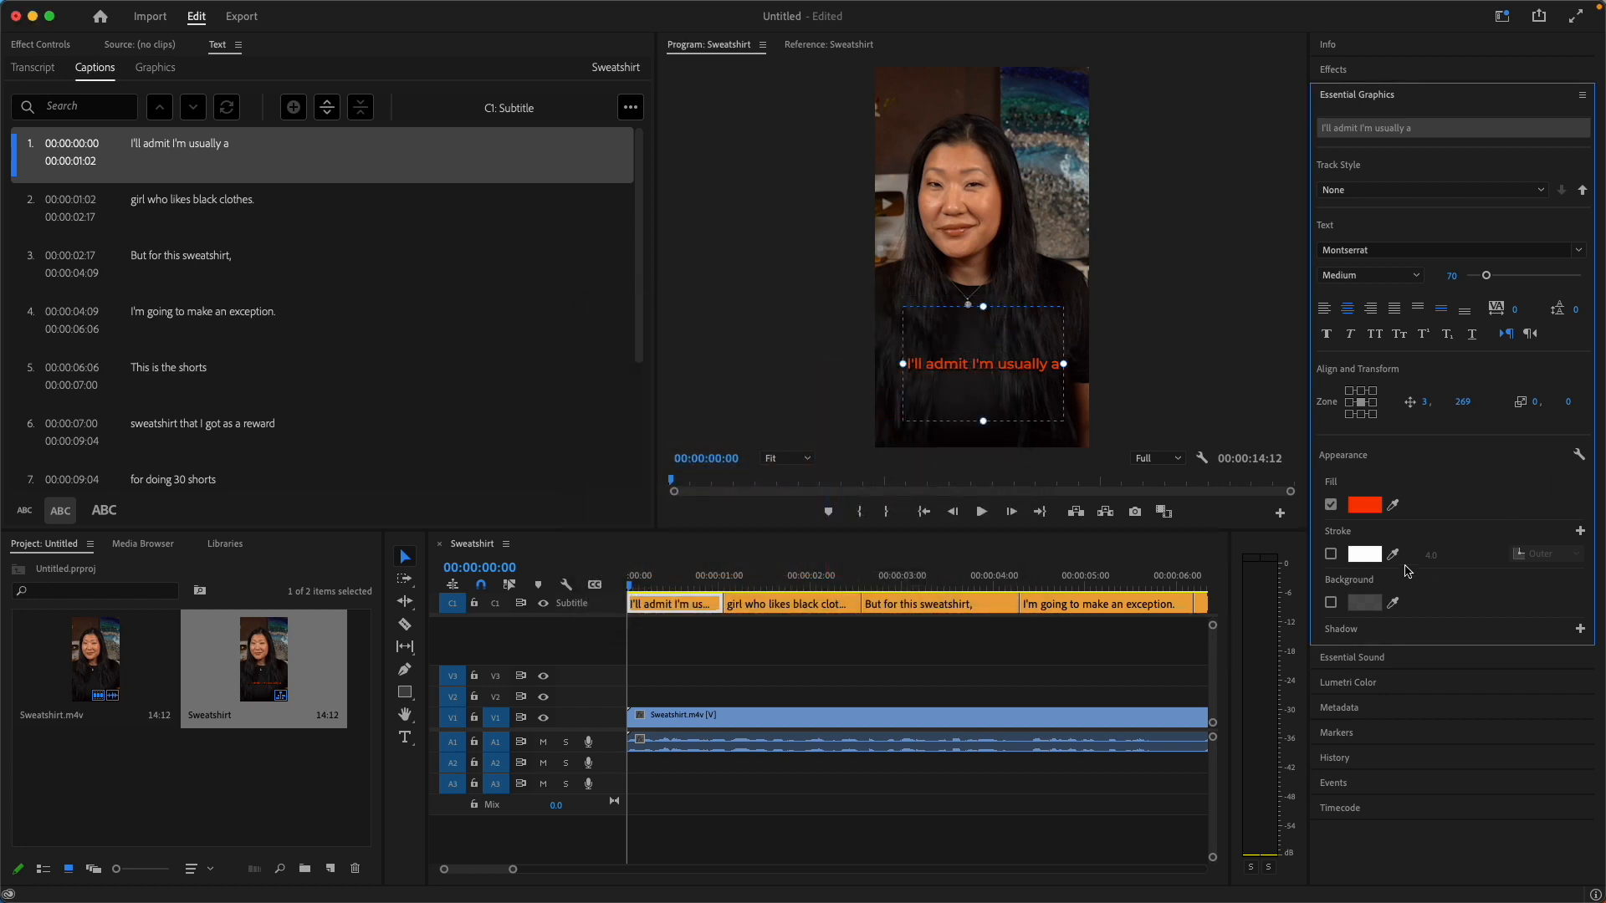
Add a white stroke to the first caption with the Center option and a width of 4.0.
left_click(1331, 554)
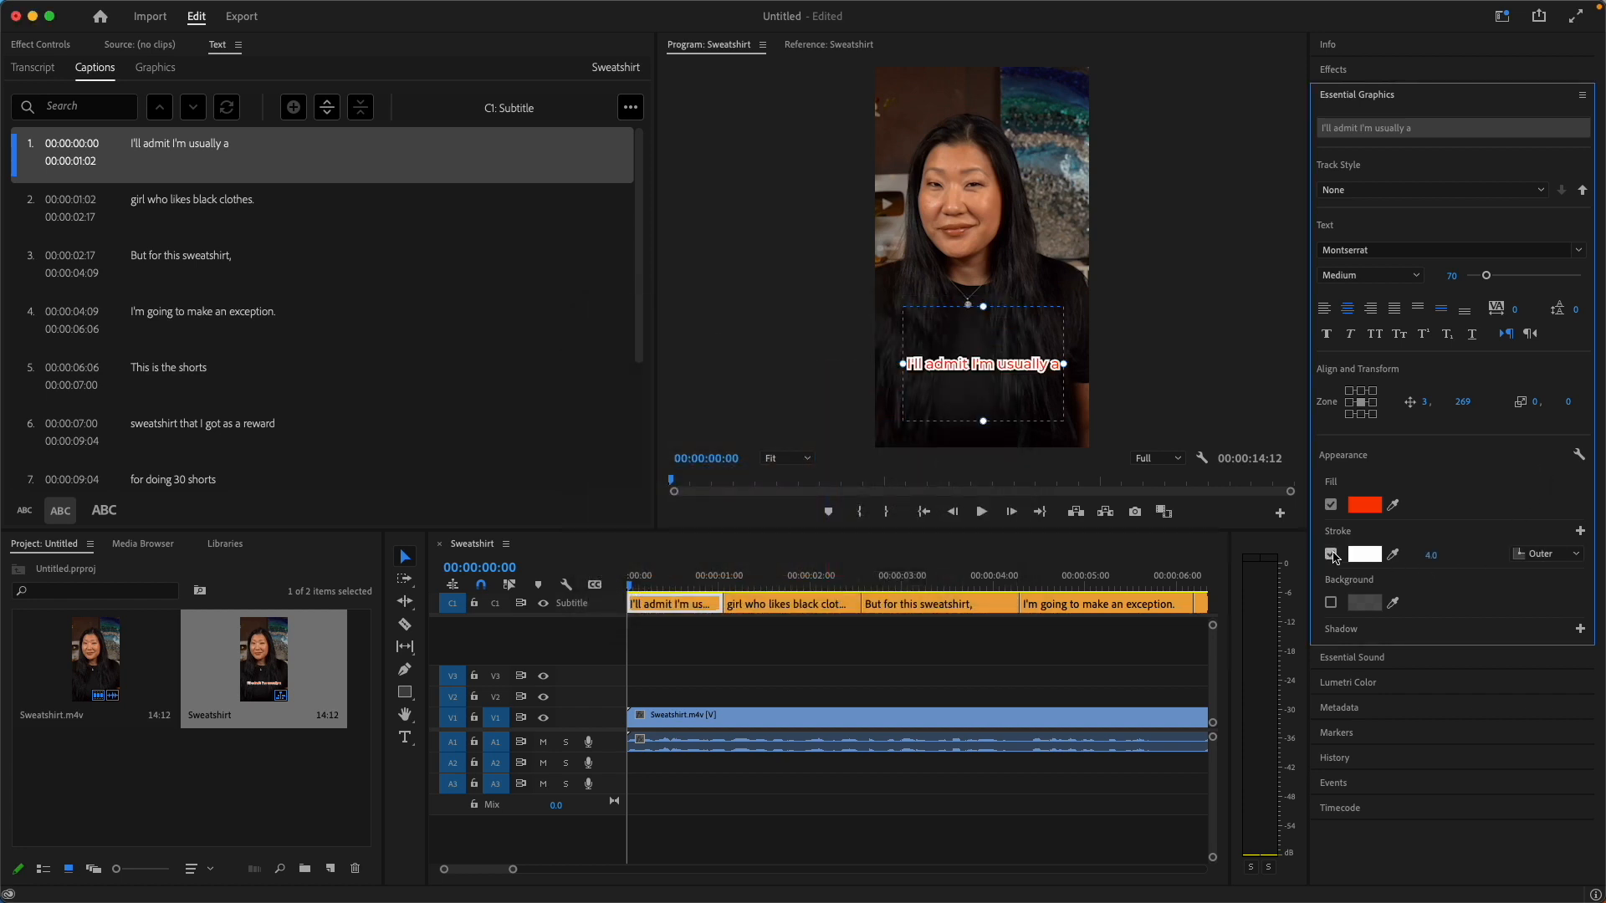
left_click(1433, 555)
scroll(1450, 548, "down", 5)
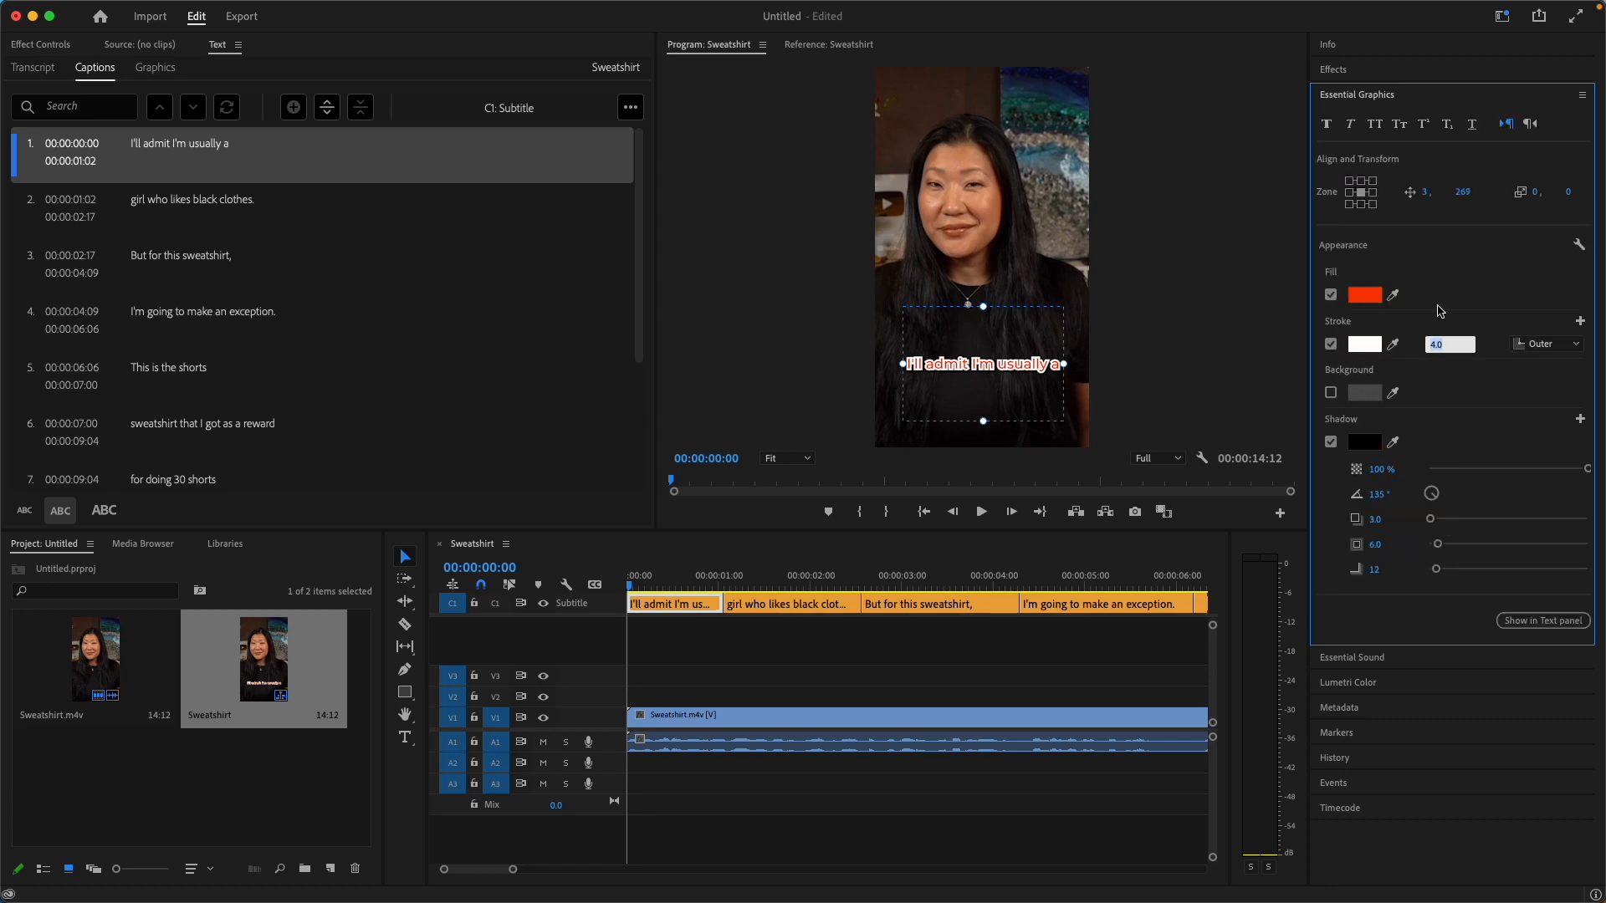
key("Down")
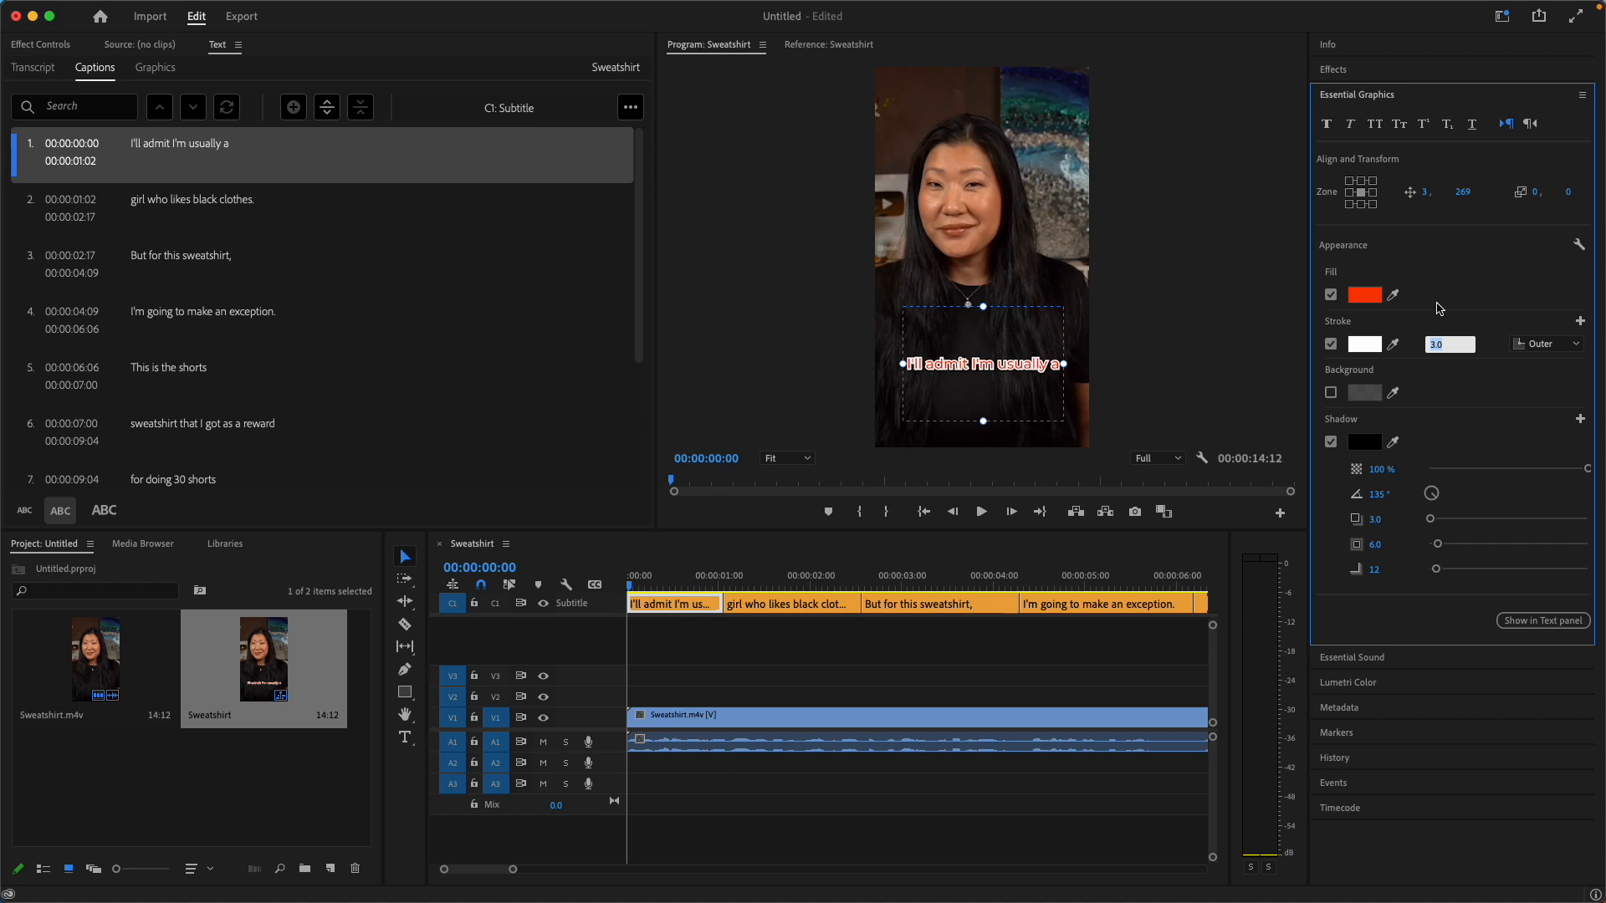
left_click(1577, 345)
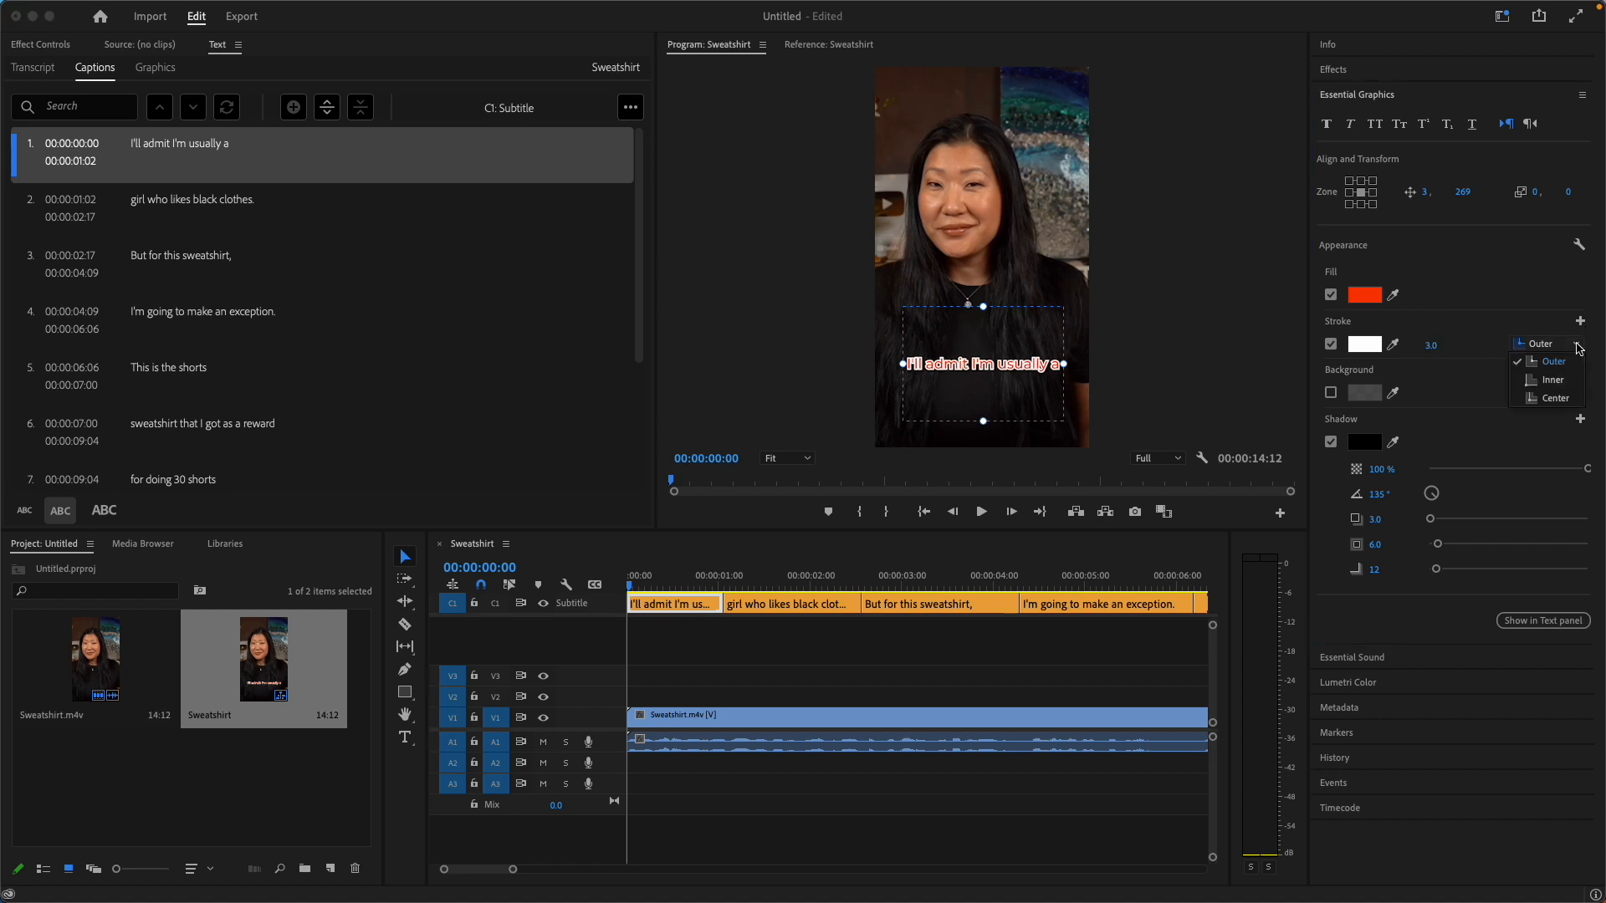
left_click(1554, 399)
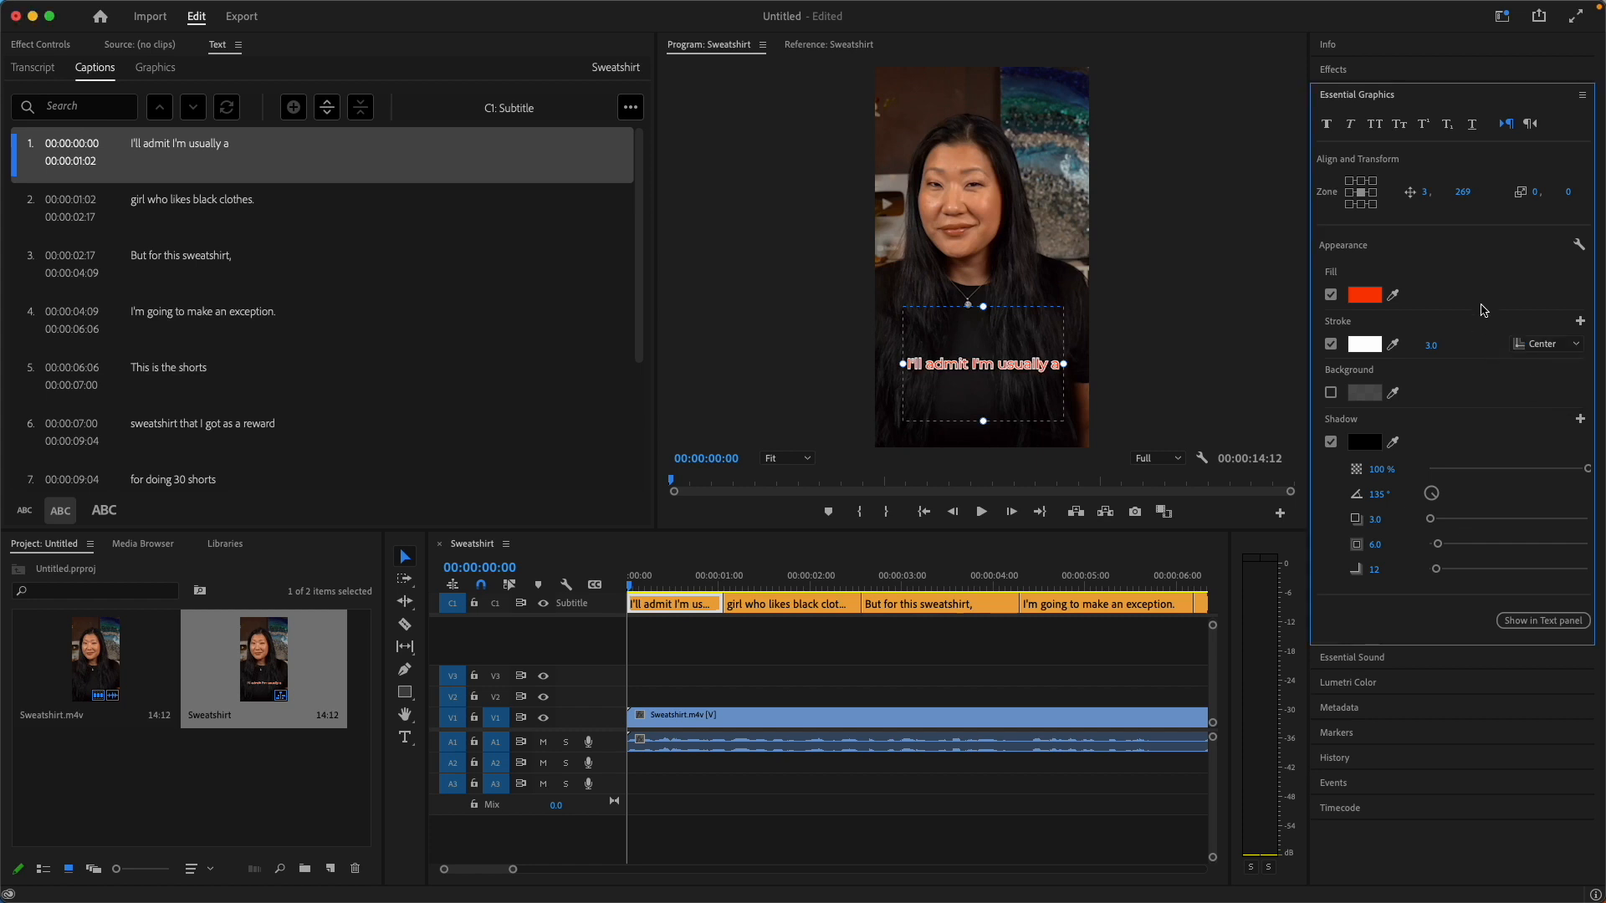
left_click(1450, 340)
key("Up")
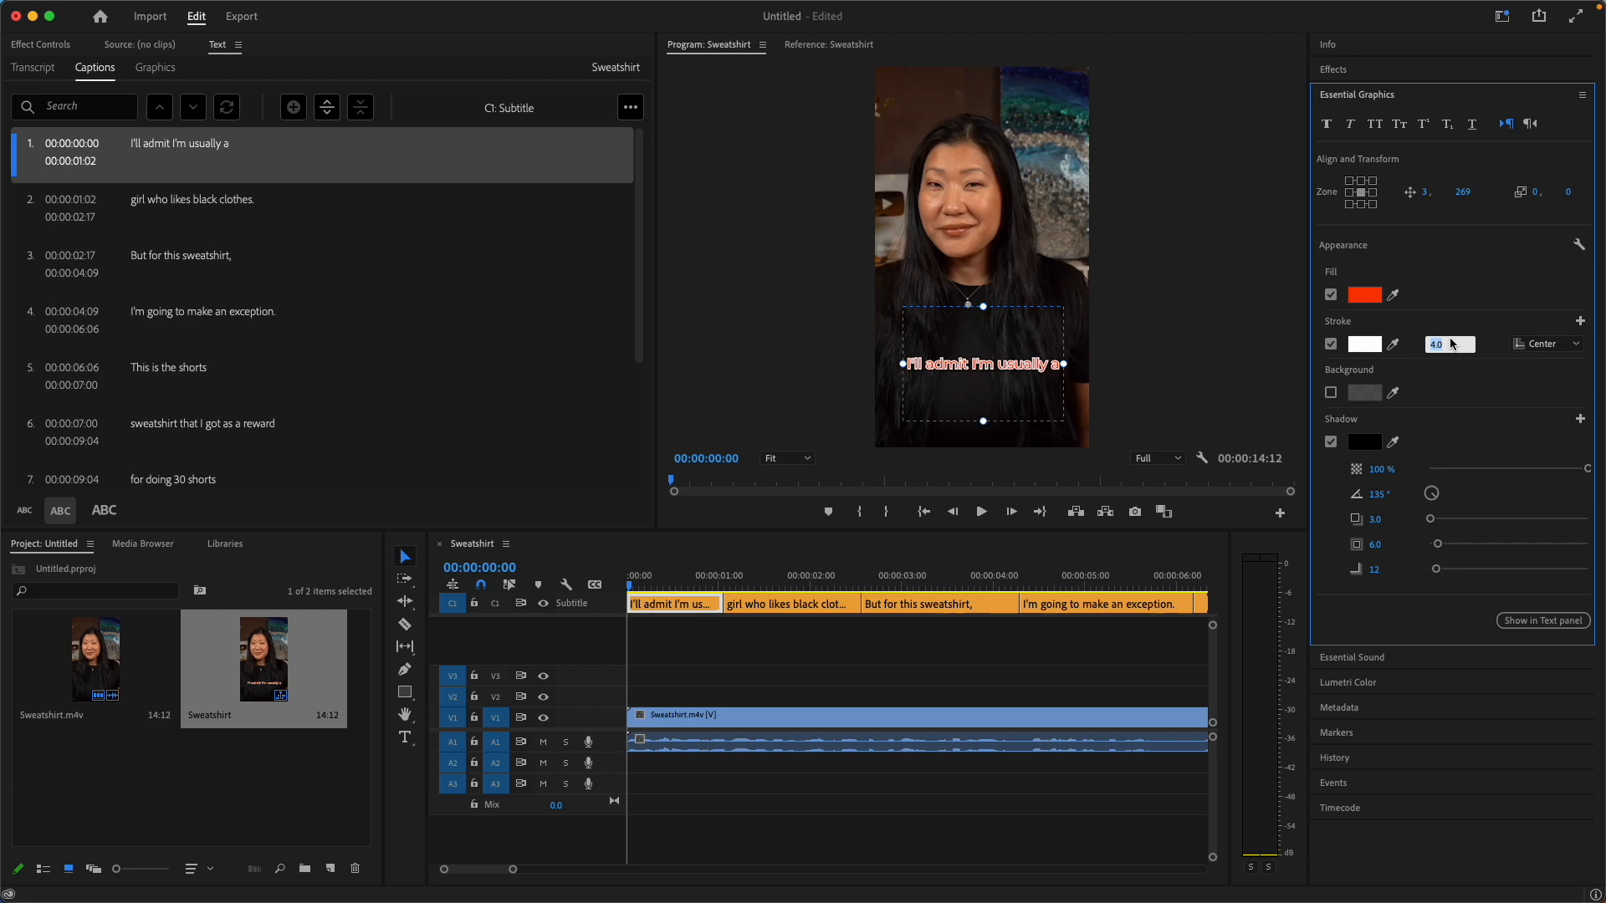
Try a magenta C522D6 background behind the first caption and disable the background again.
left_click(1331, 392)
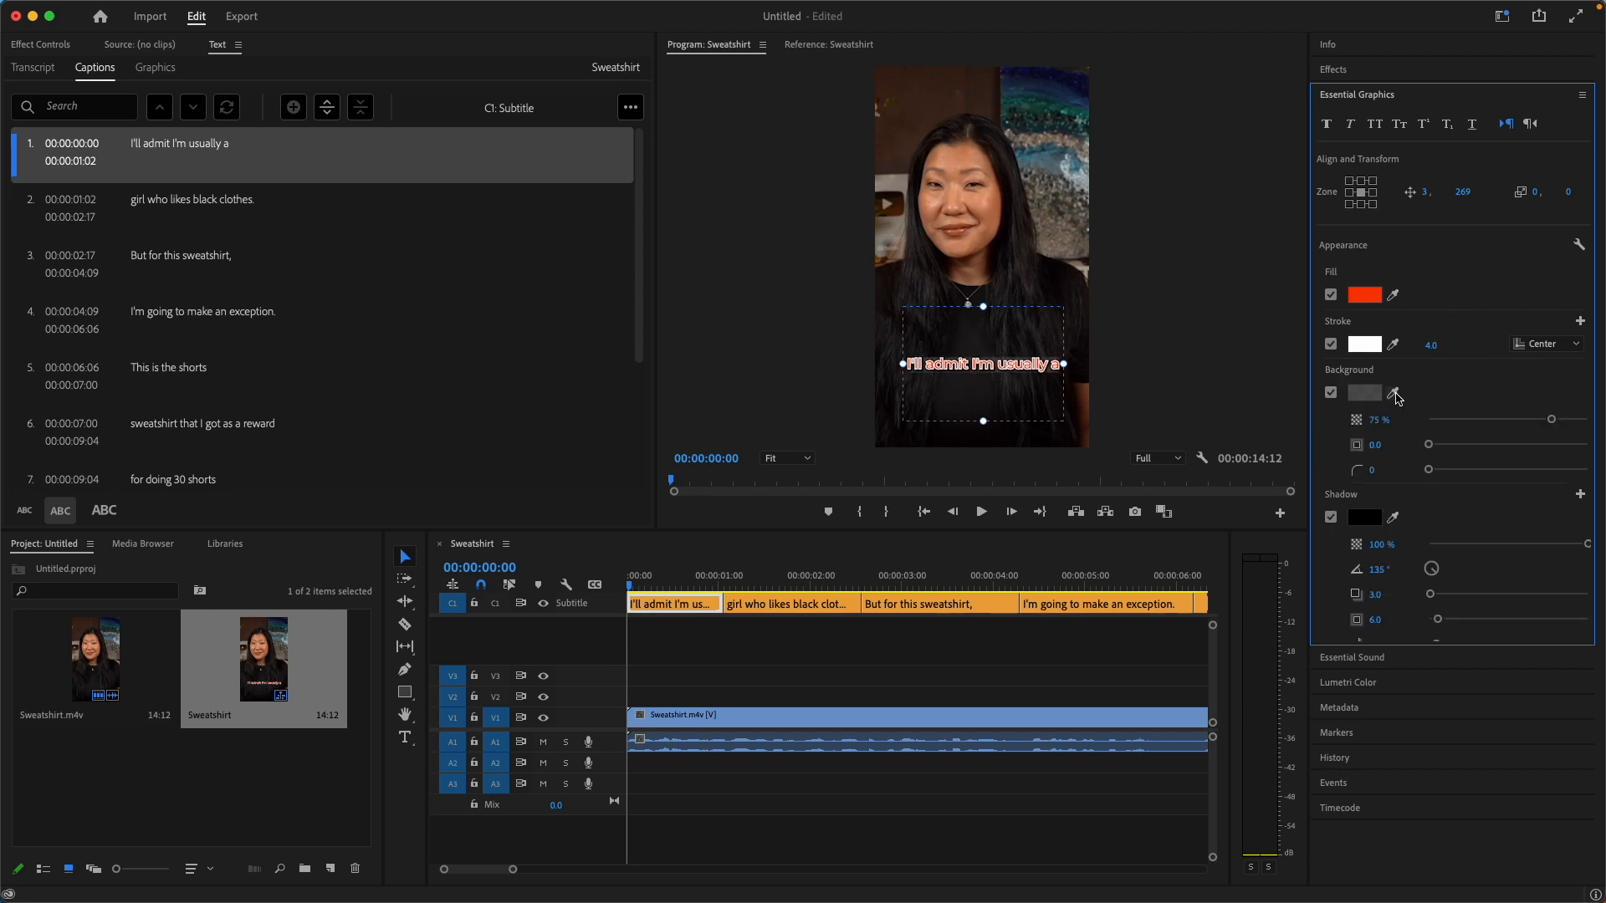
left_click(1361, 391)
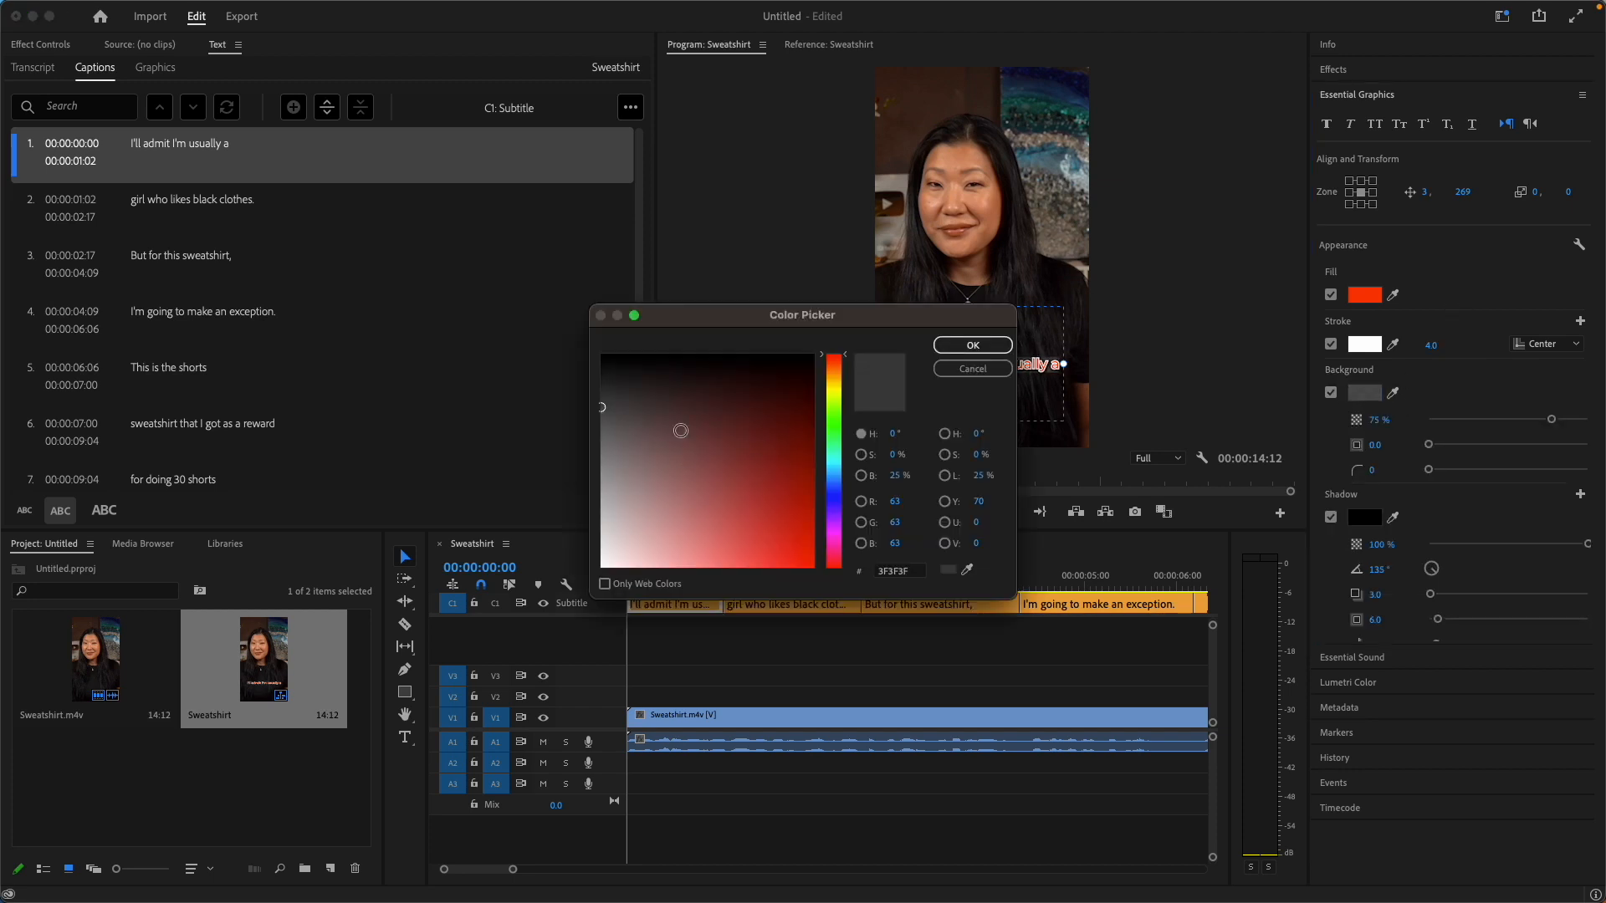
left_click(832, 525)
left_click(776, 482)
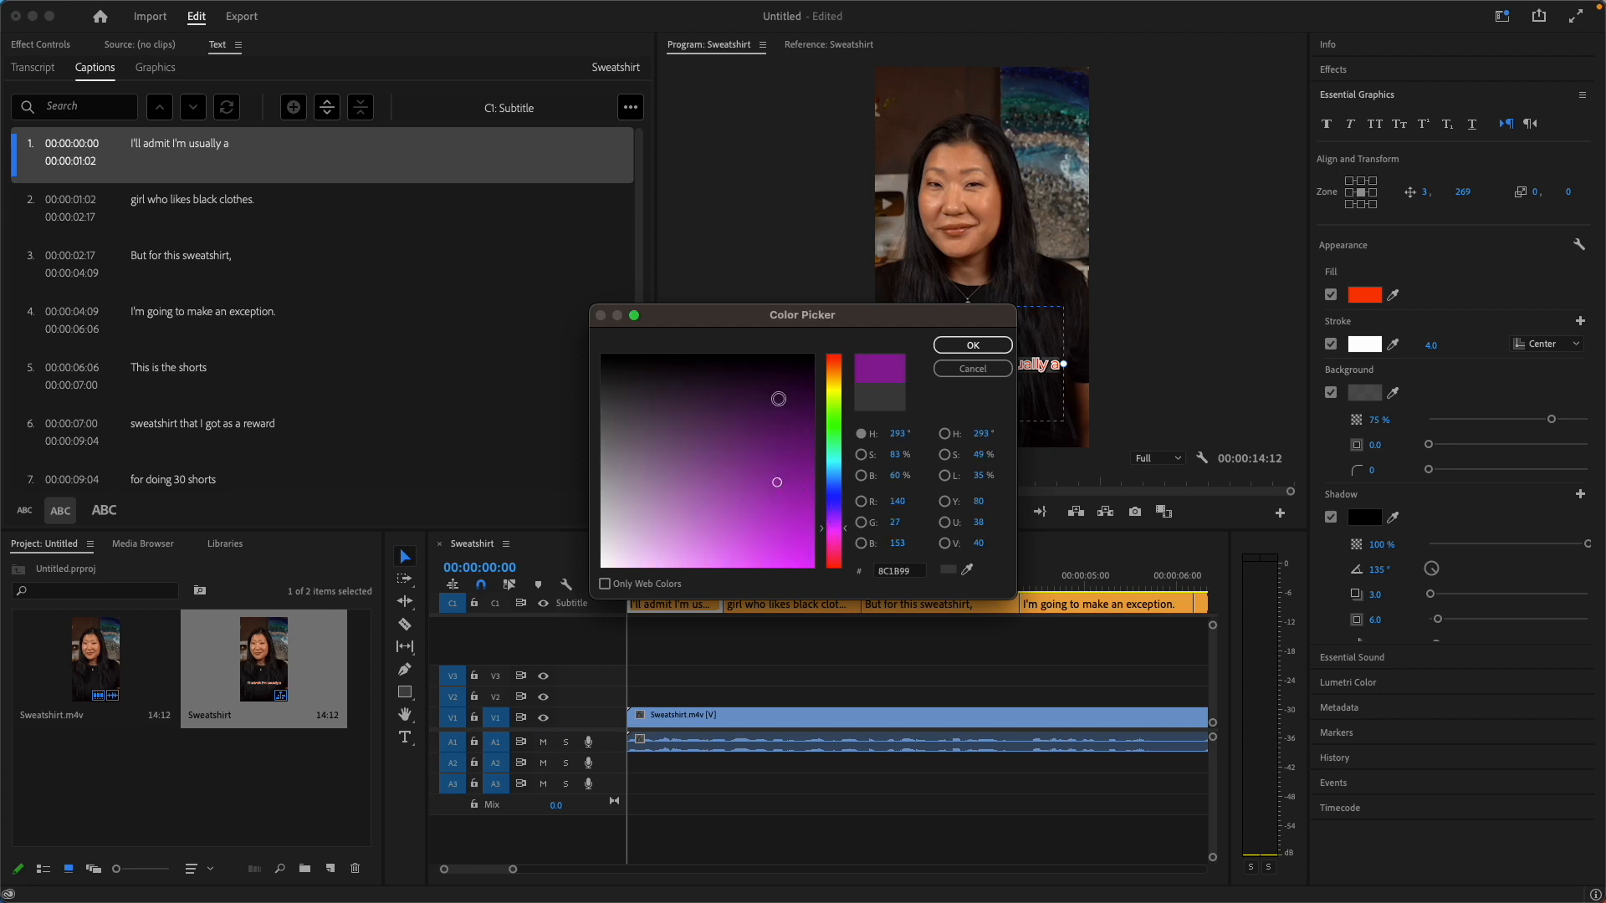
left_click(779, 534)
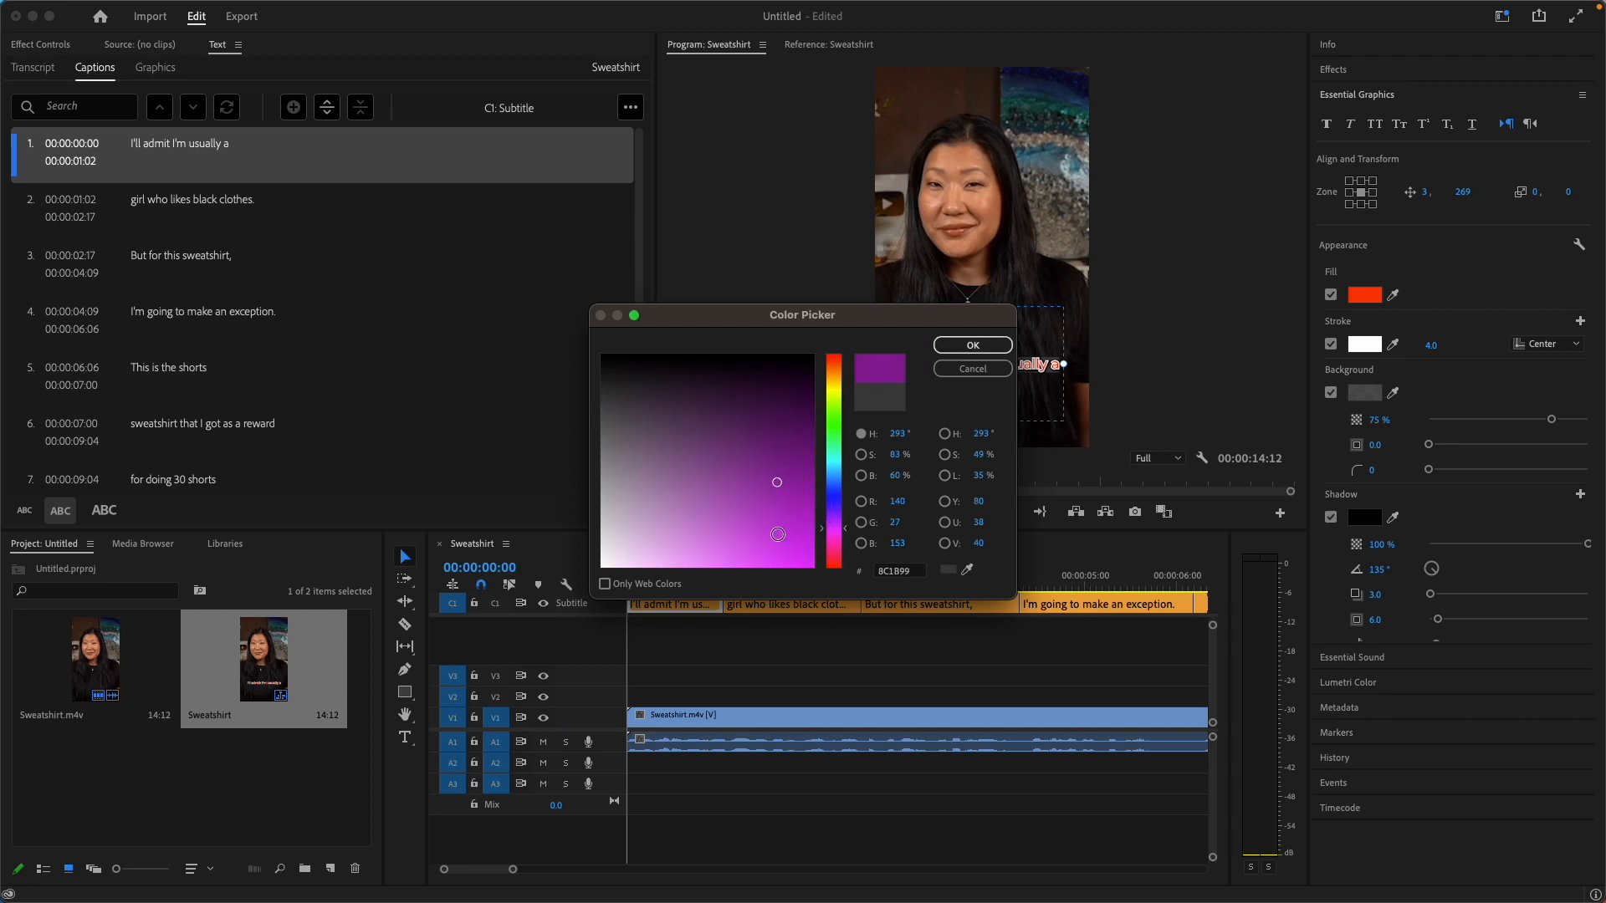
left_click(971, 351)
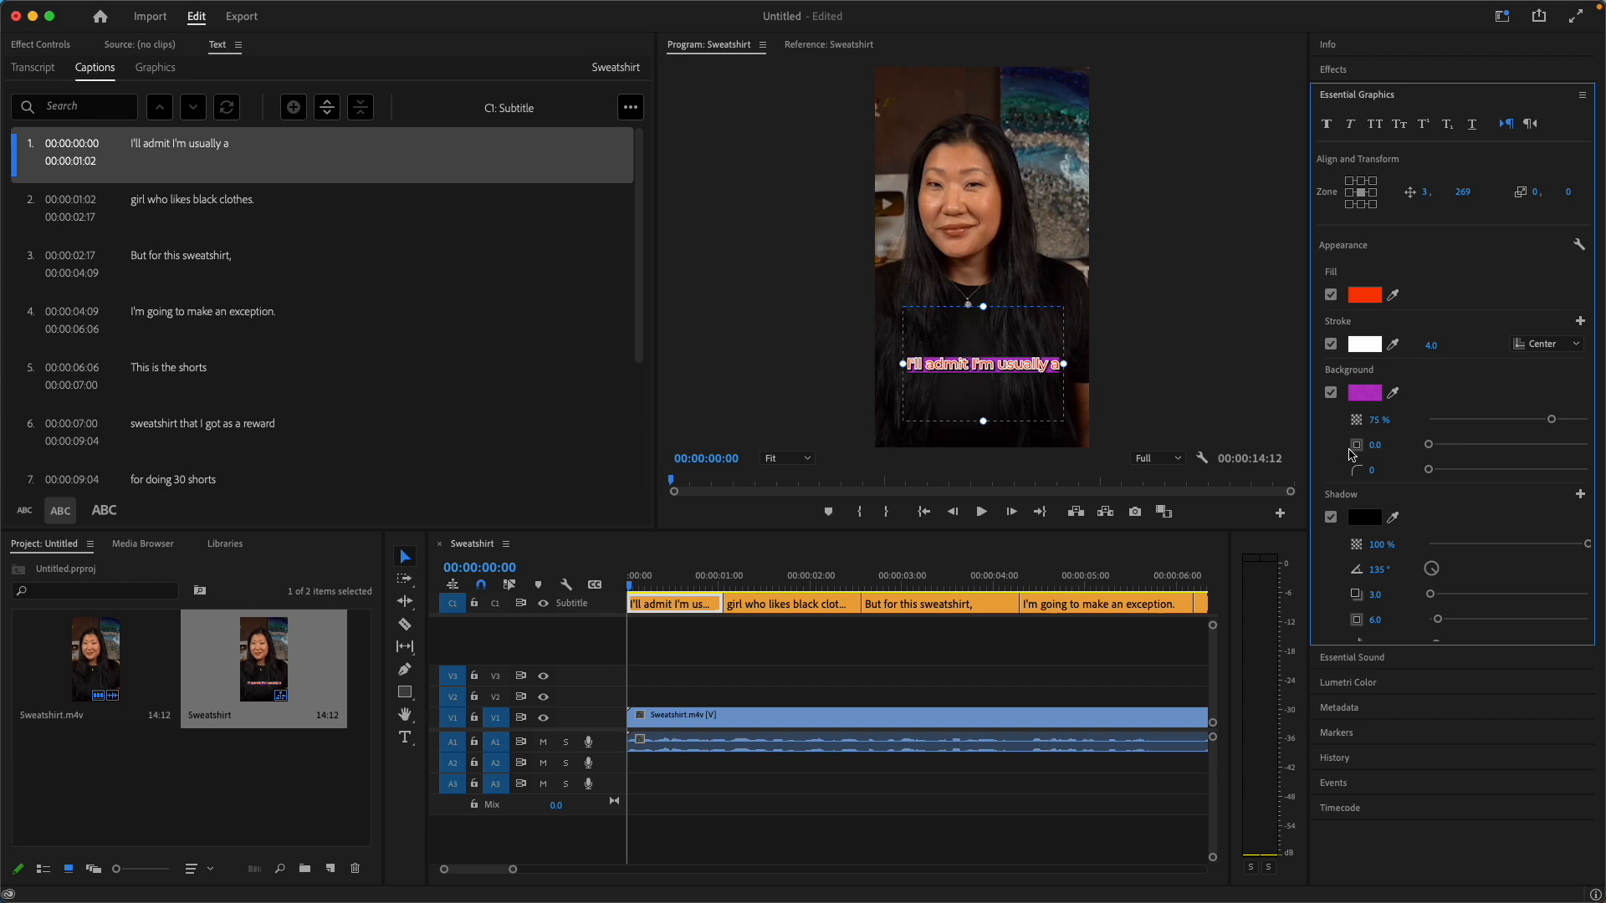
left_click(1331, 393)
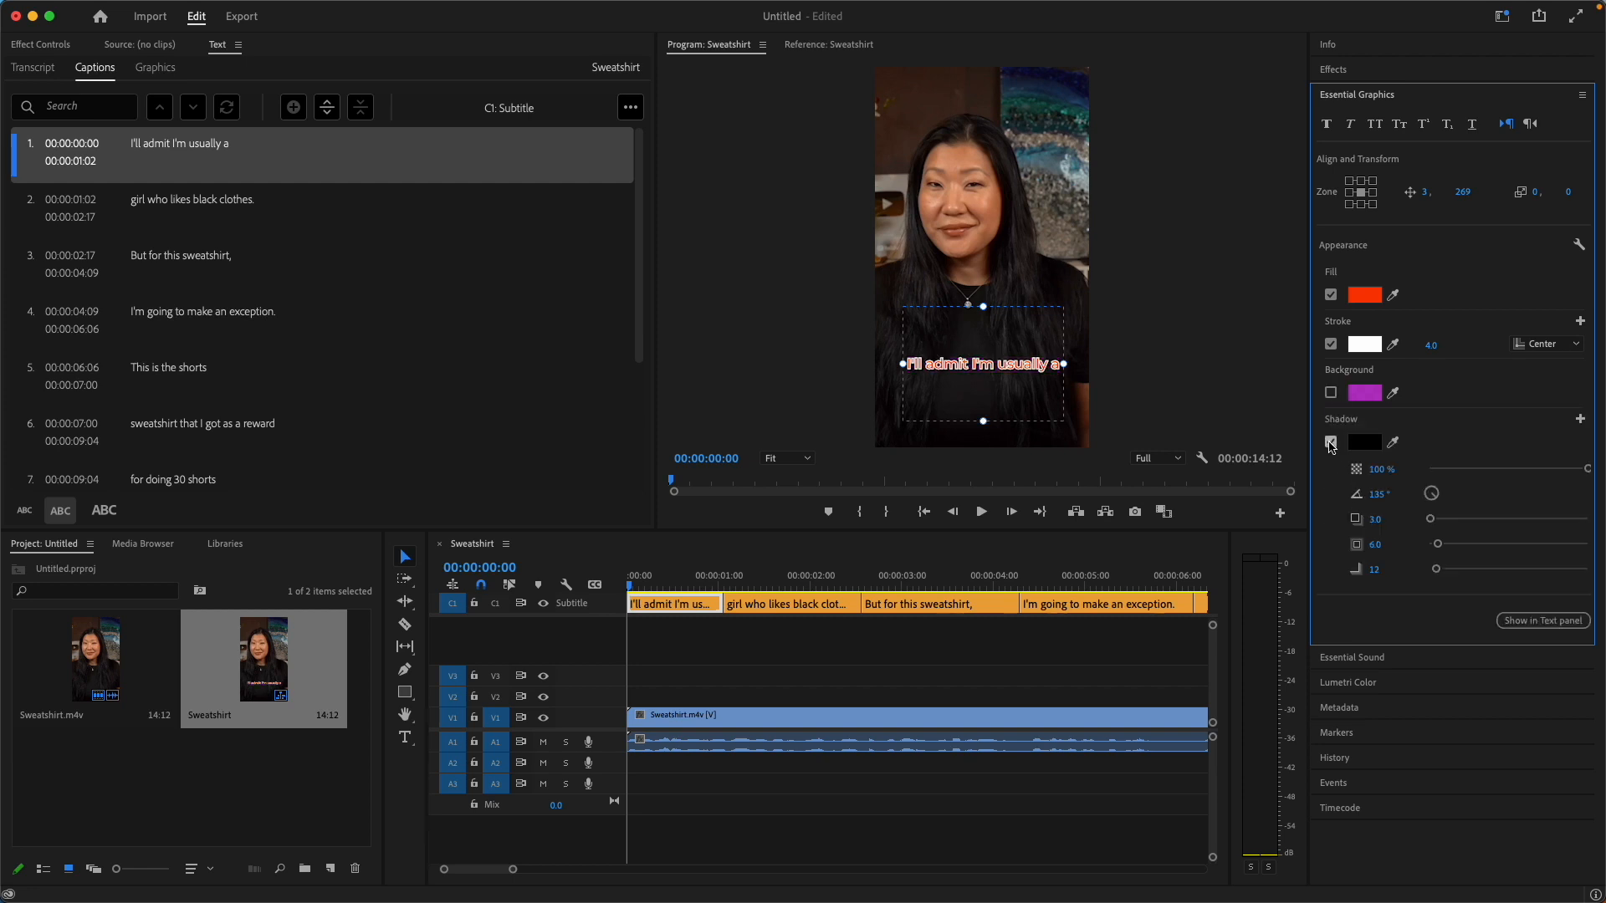
Set the first caption's shadow colour to white and turn its shadow off.
left_click(1330, 442)
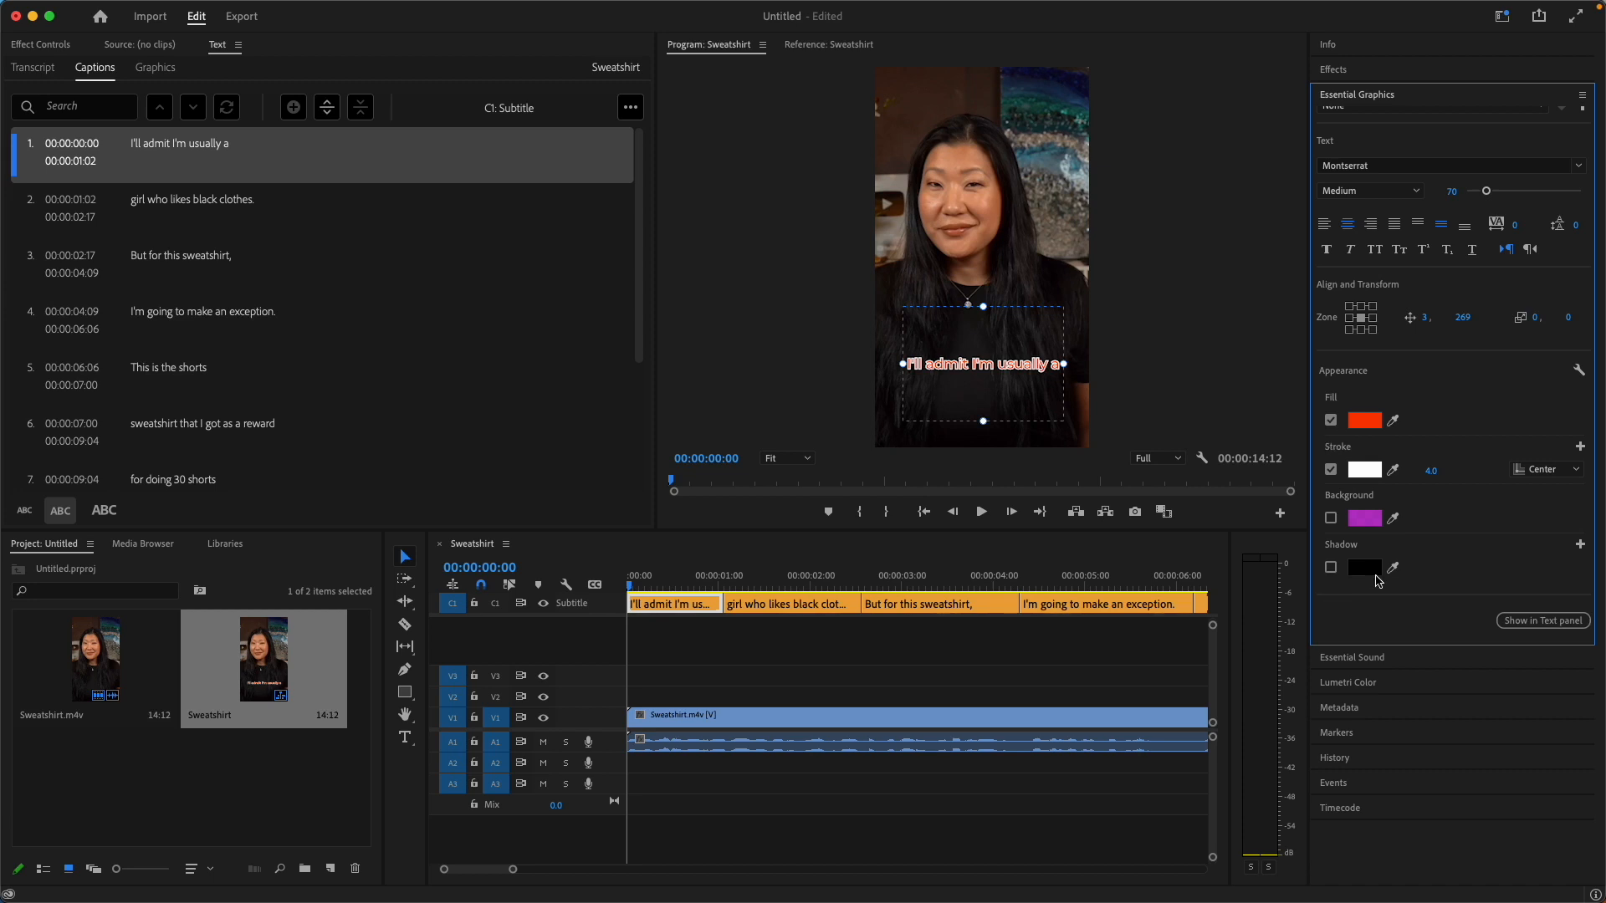
left_click(1331, 568)
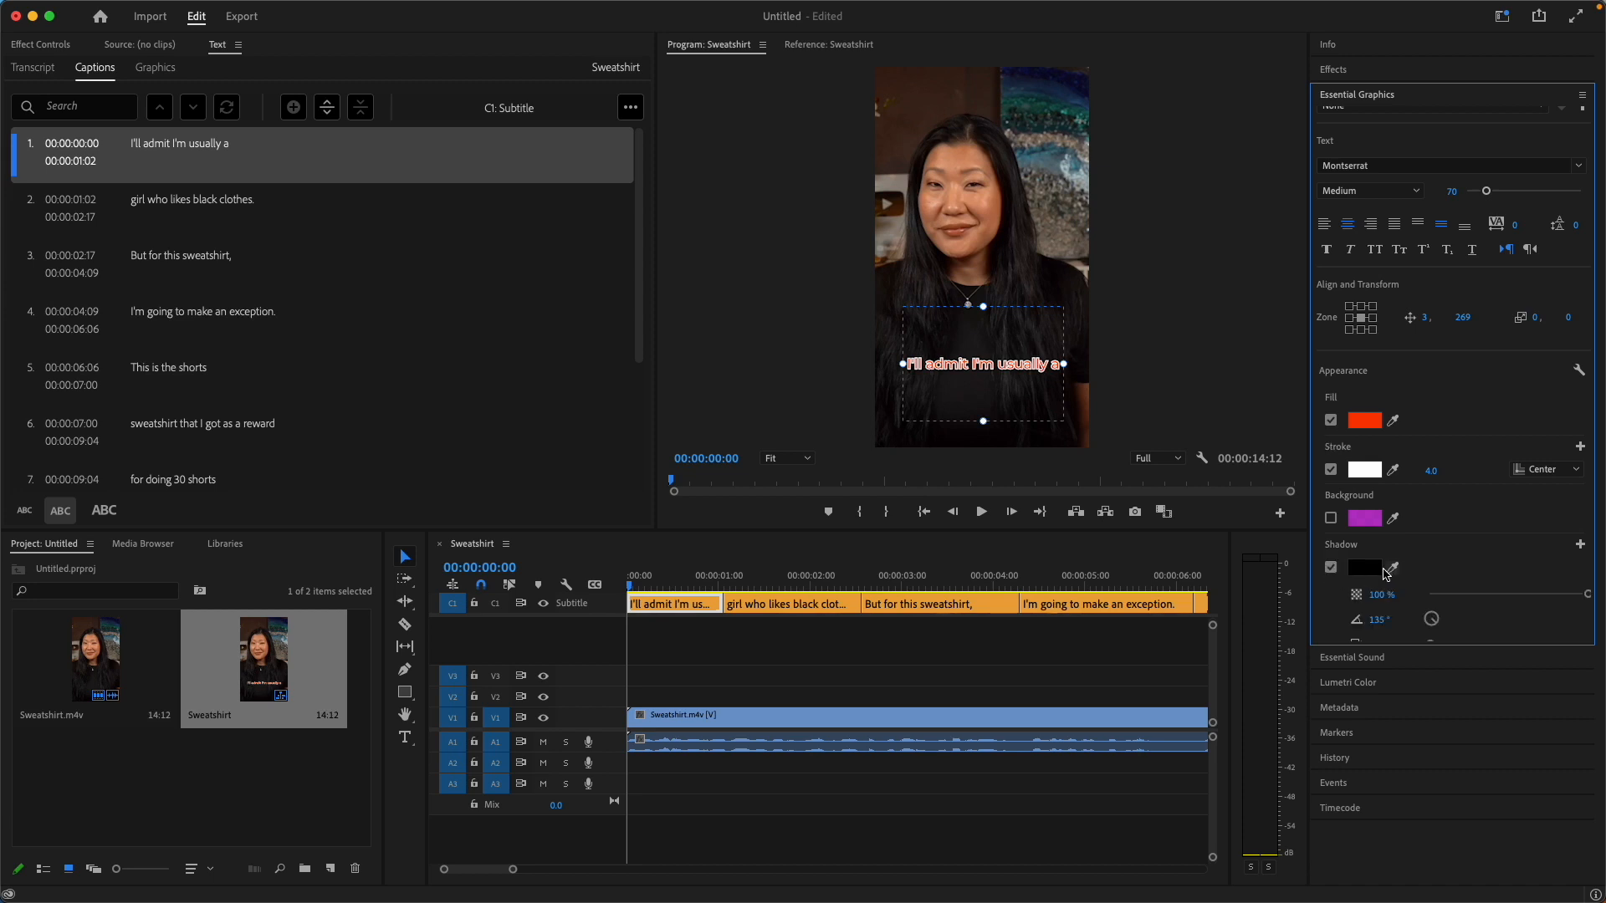
left_click(1368, 571)
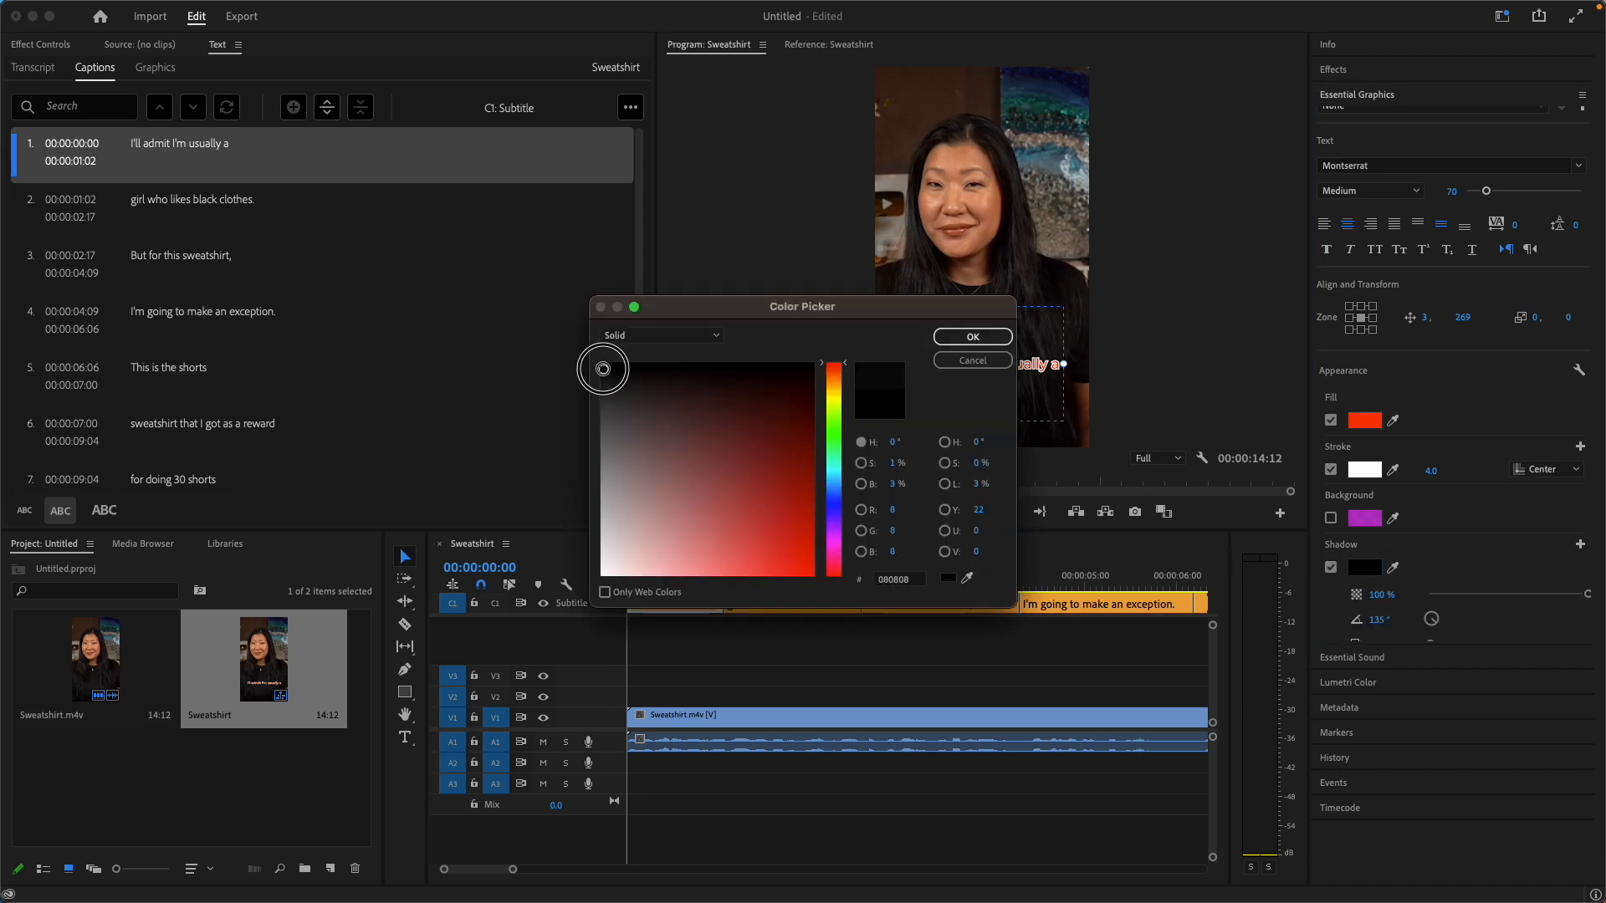
left_click_drag(602, 363, 583, 579)
left_click(973, 336)
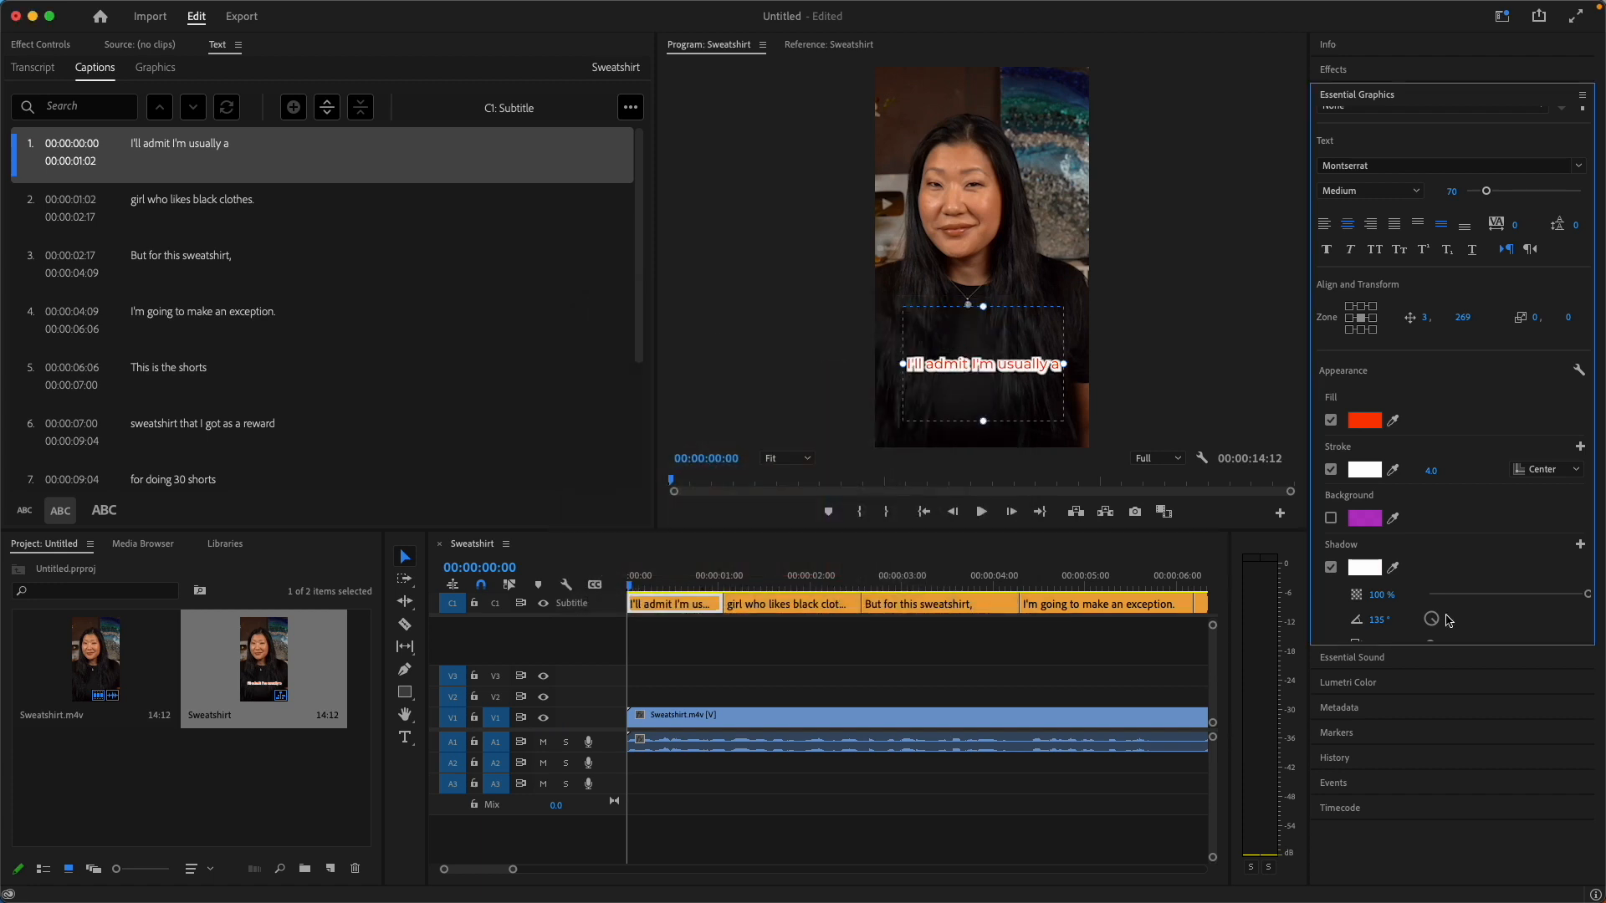
left_click(1330, 568)
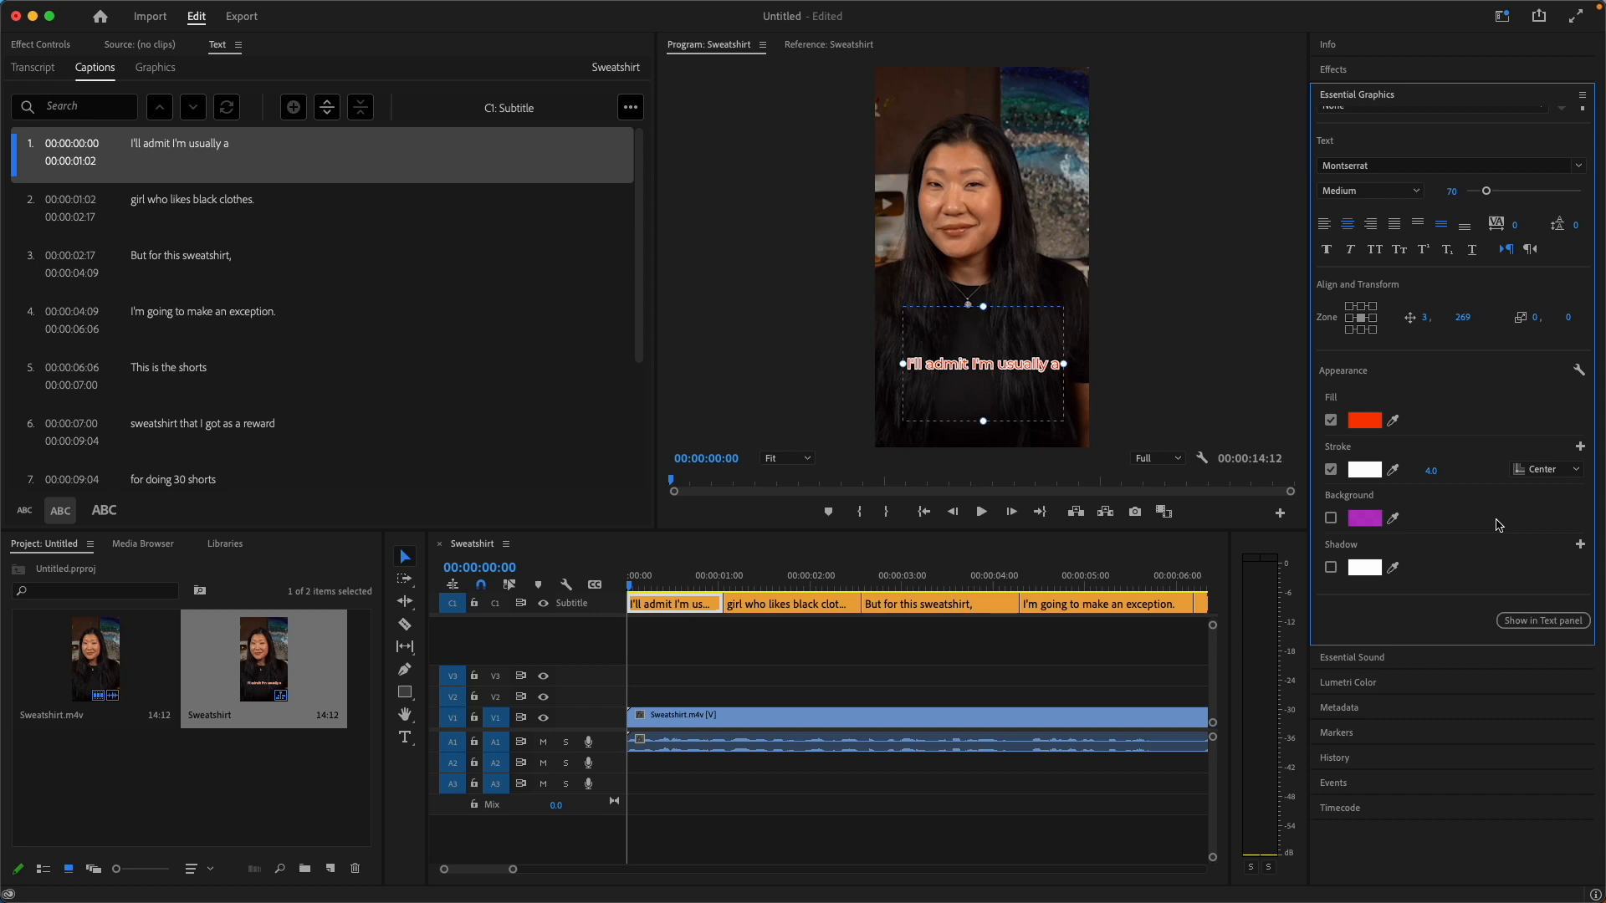
Save the first caption's formatting as a new track style named Red, applying it to the whole caption track.
scroll(1497, 526, "up", 3)
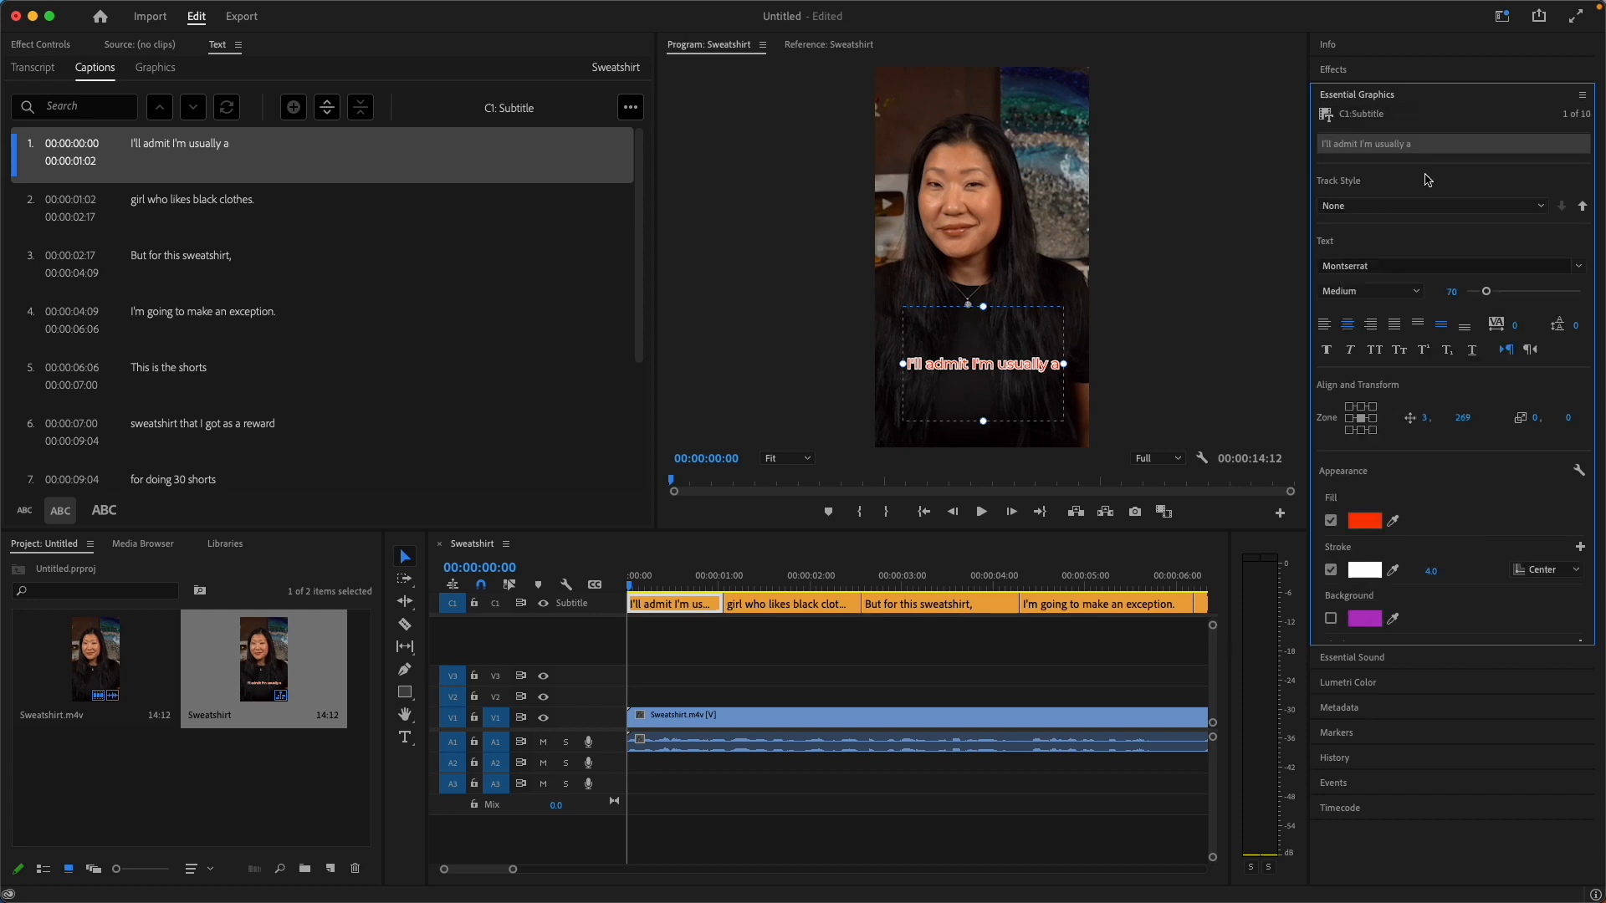
left_click(786, 577)
left_click(782, 599)
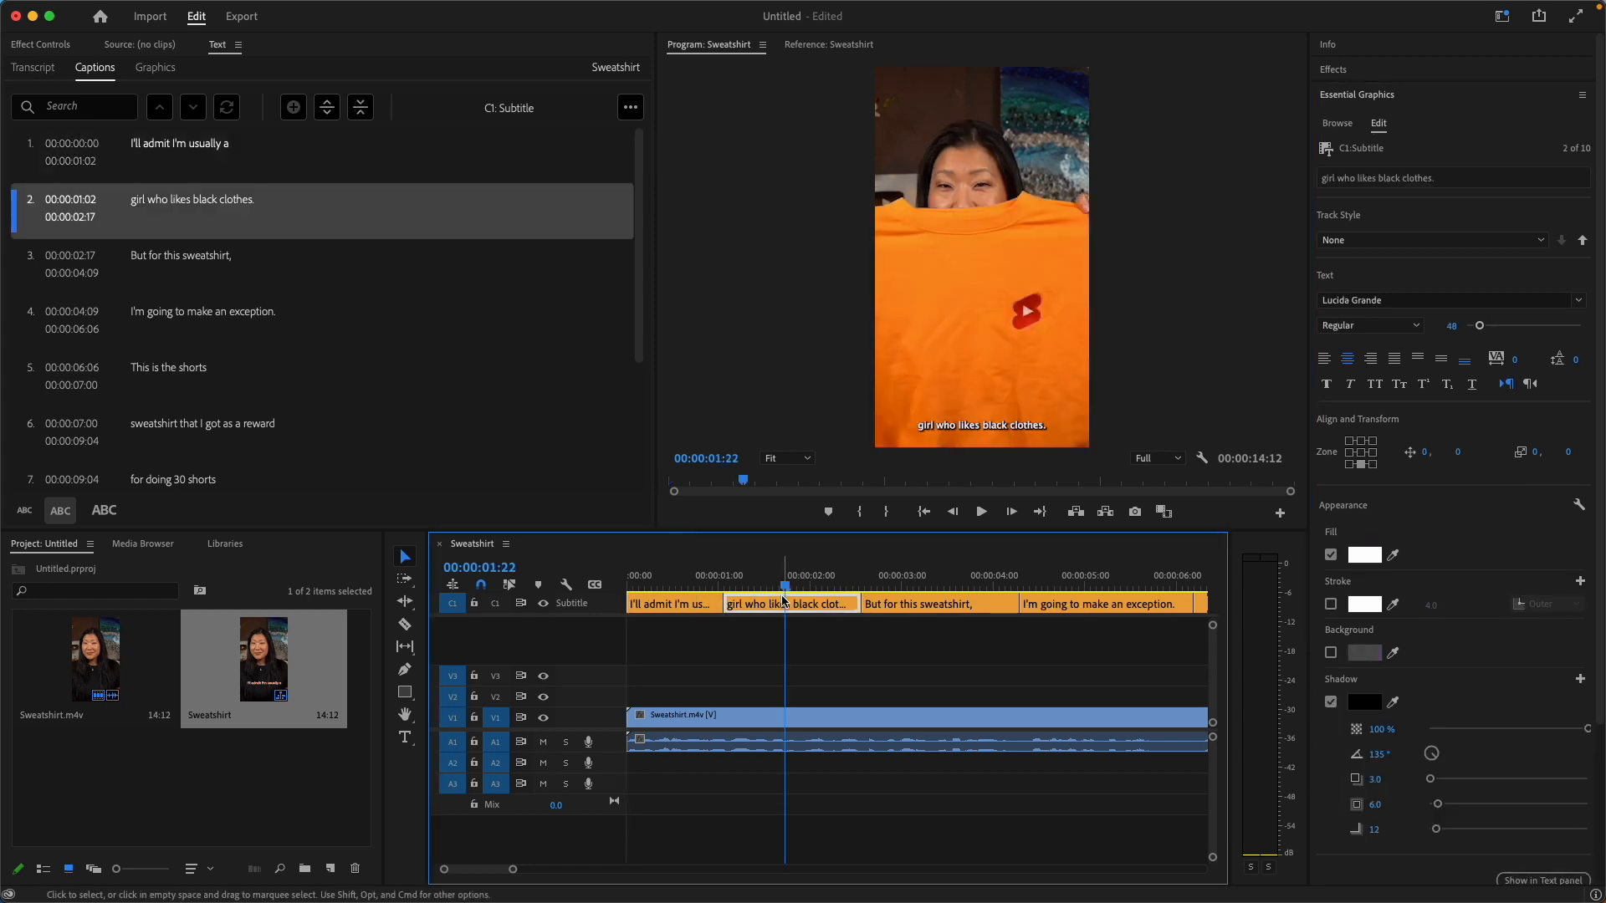
left_click(671, 588)
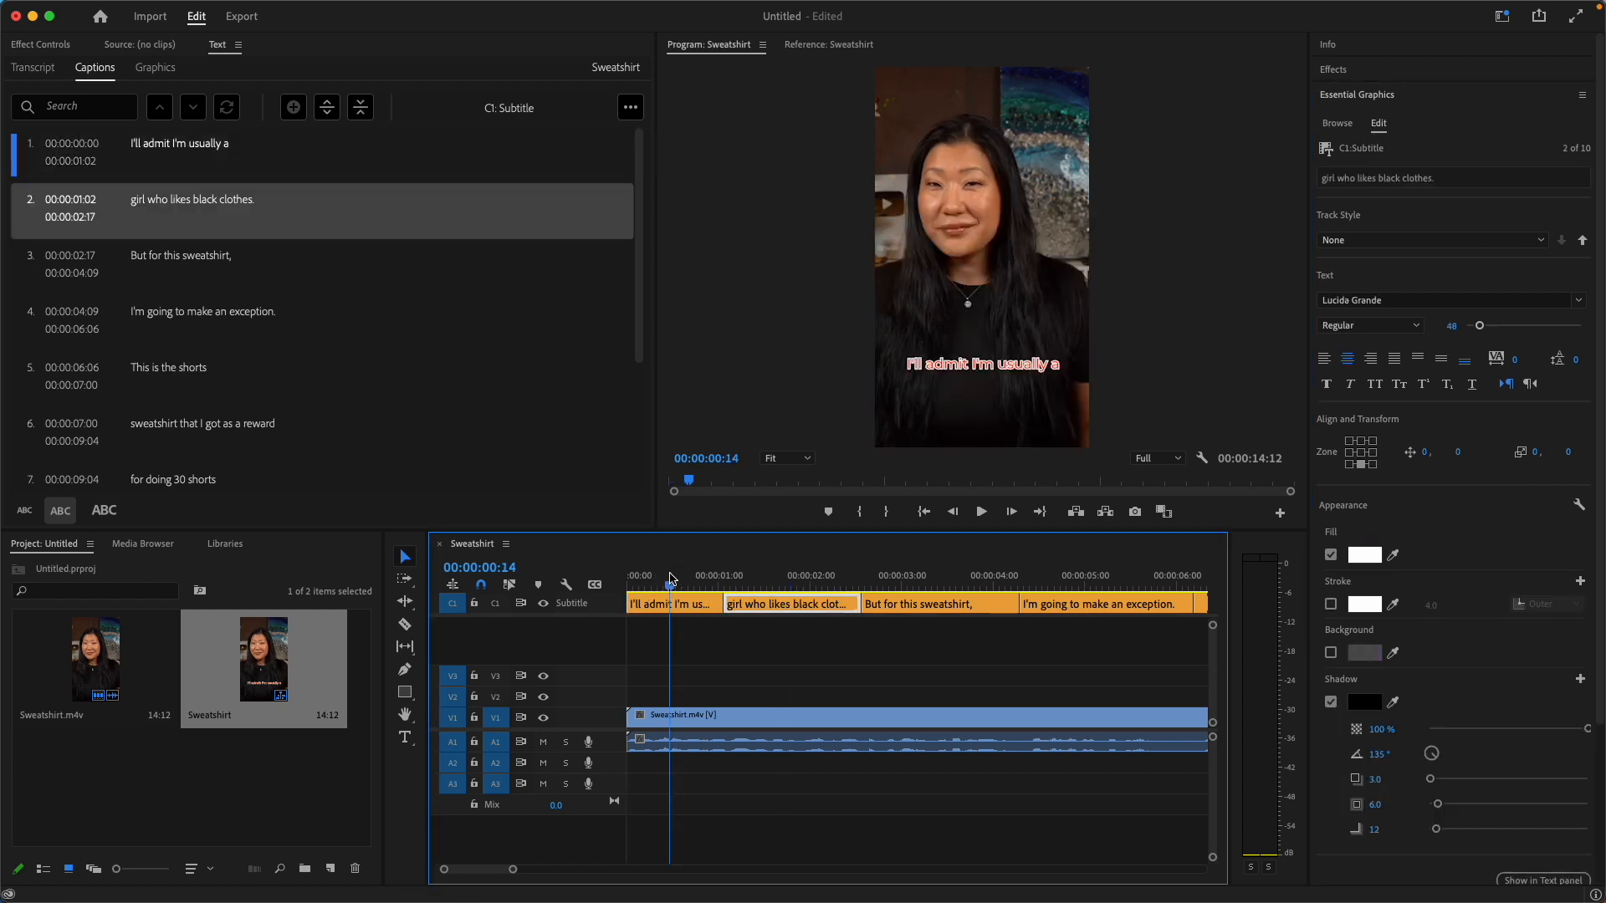
left_click(673, 598)
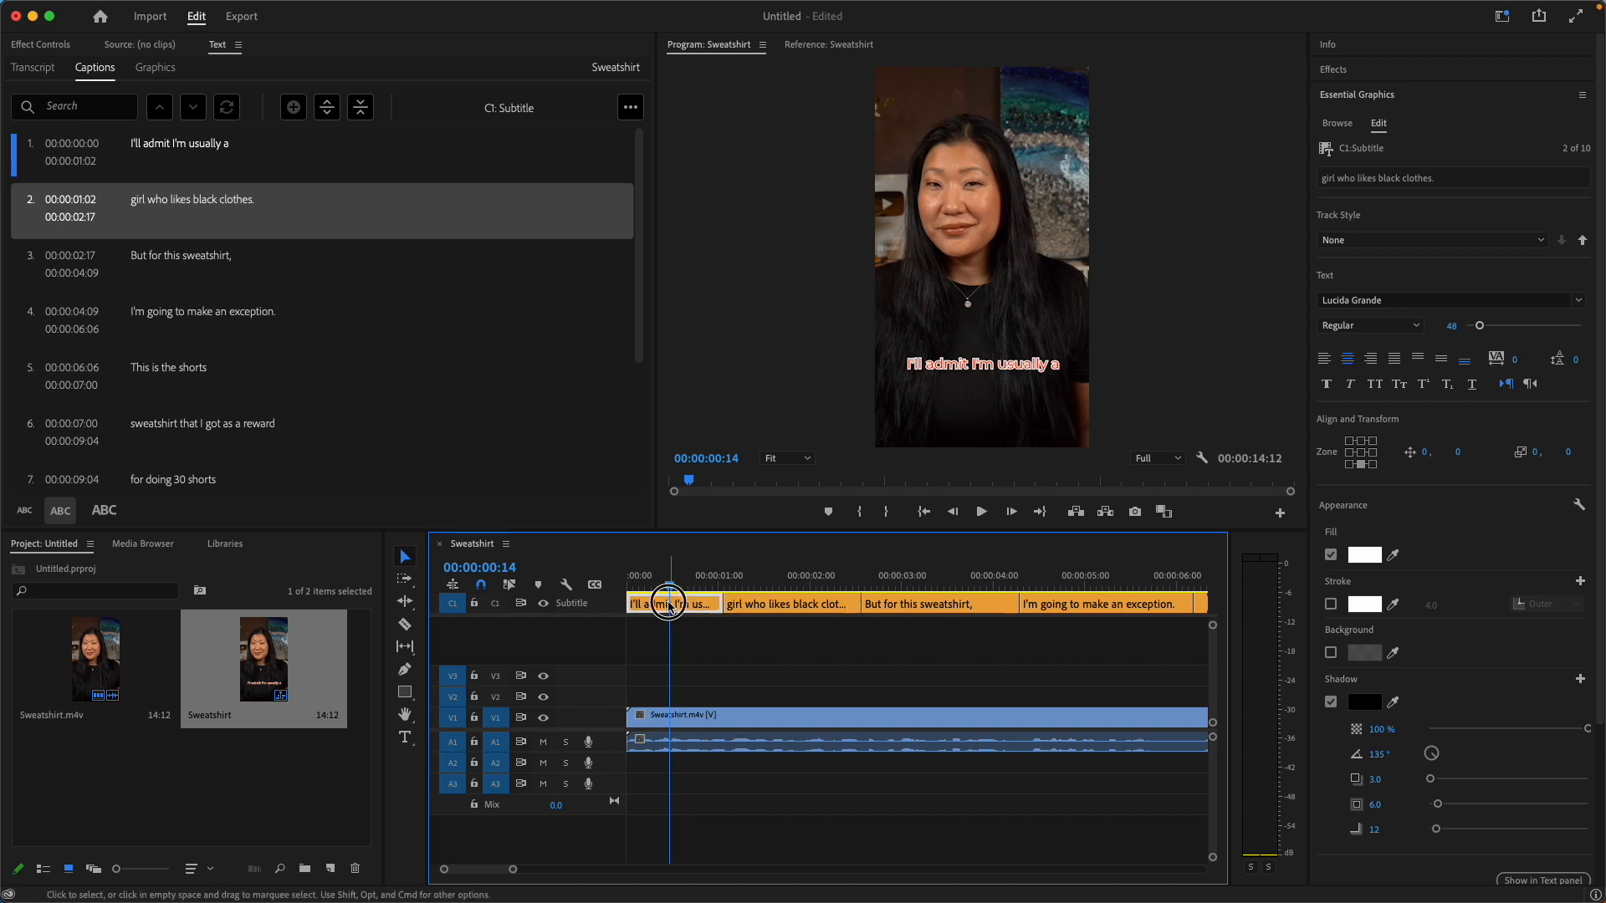
left_click(1399, 243)
left_click(1397, 259)
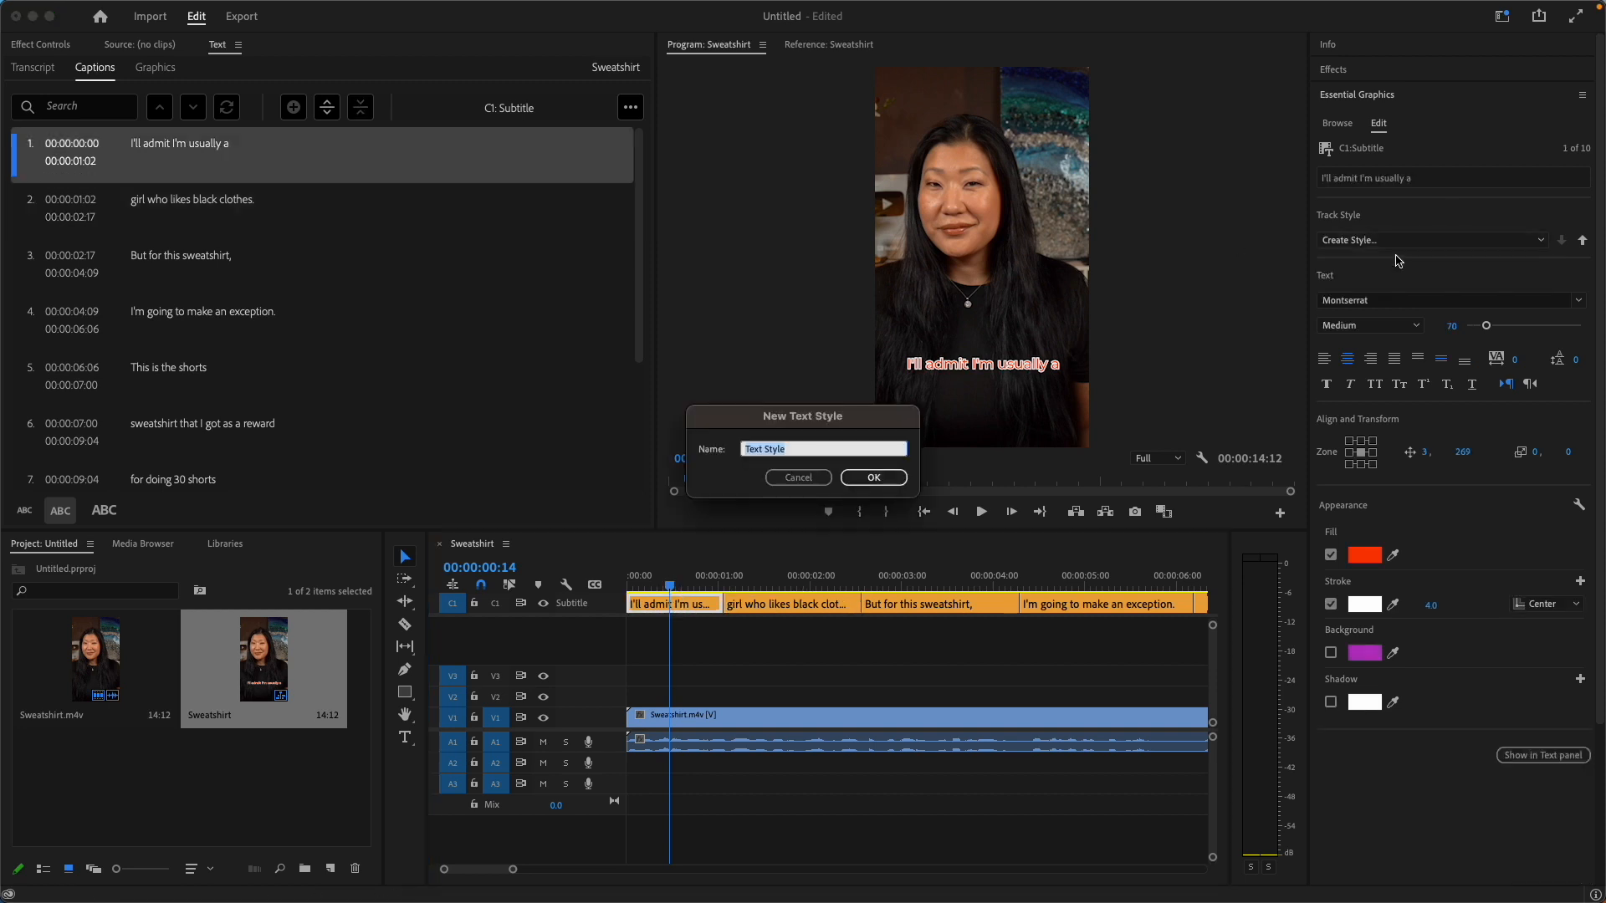
type("Red")
left_click(889, 477)
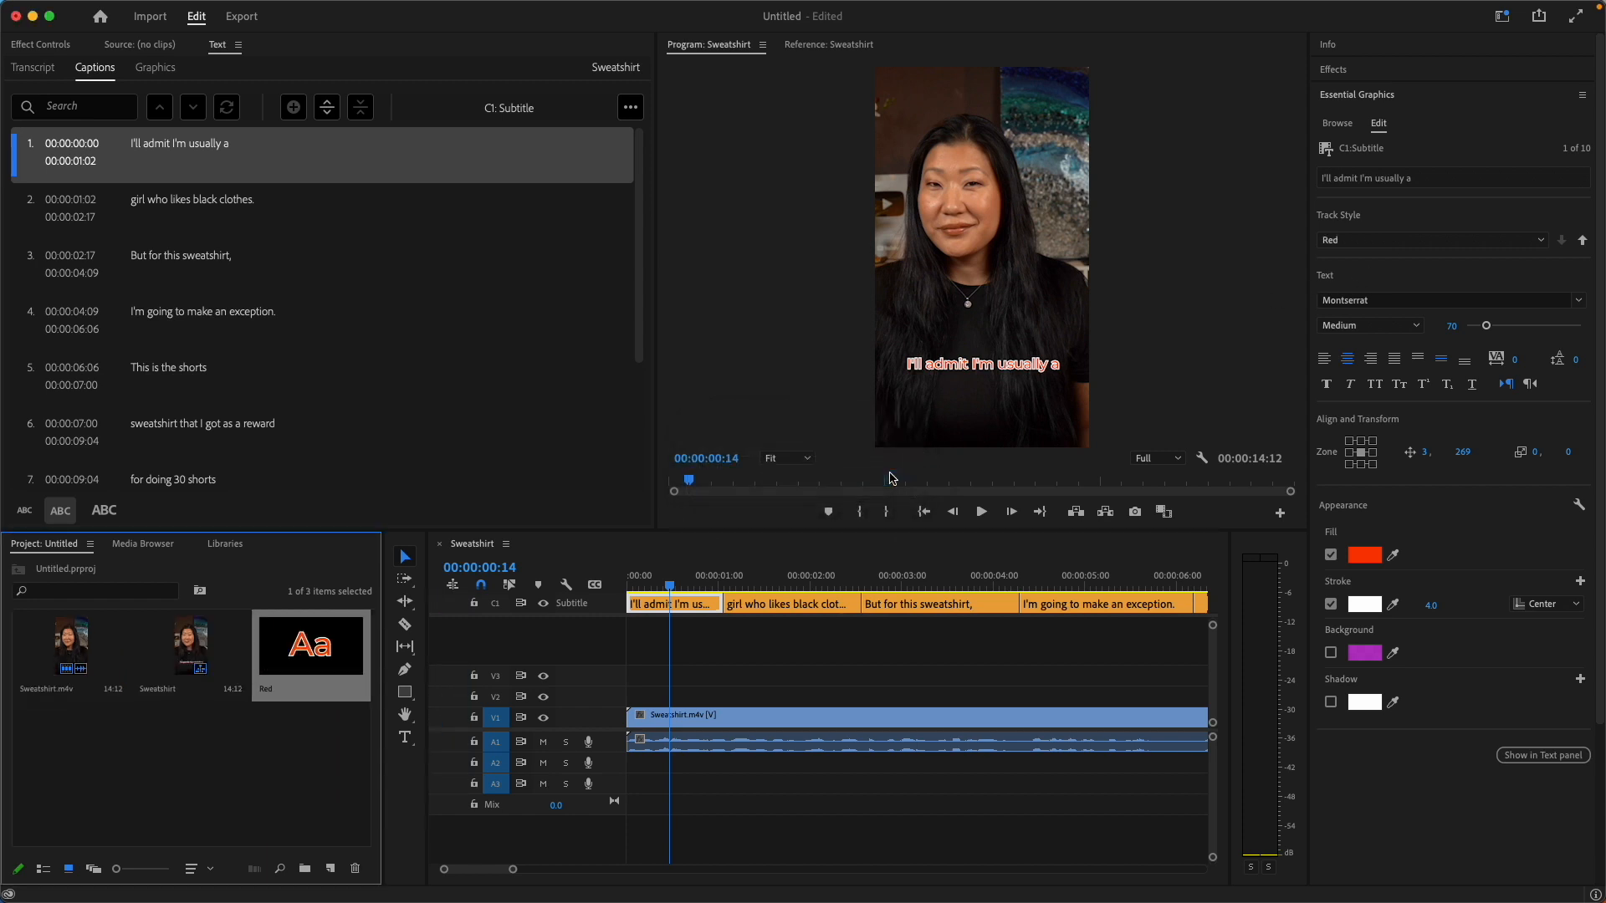
Change the fill of the third caption, "But for this sweatshirt,", to black and compare it with the neighbouring captions.
left_click(782, 578)
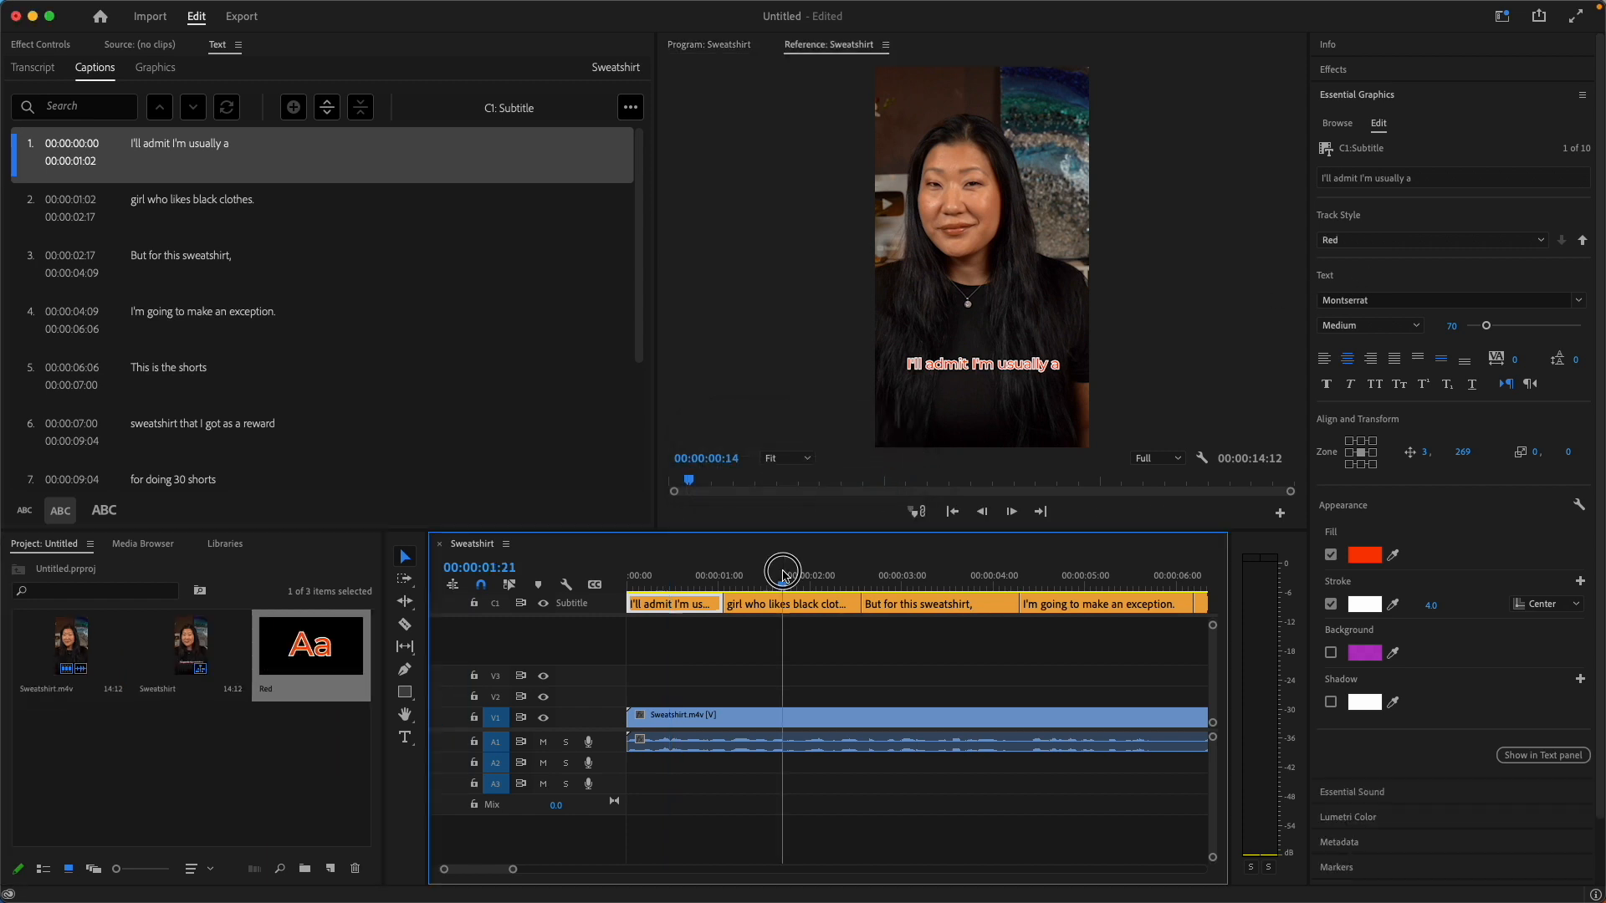
left_click(924, 581)
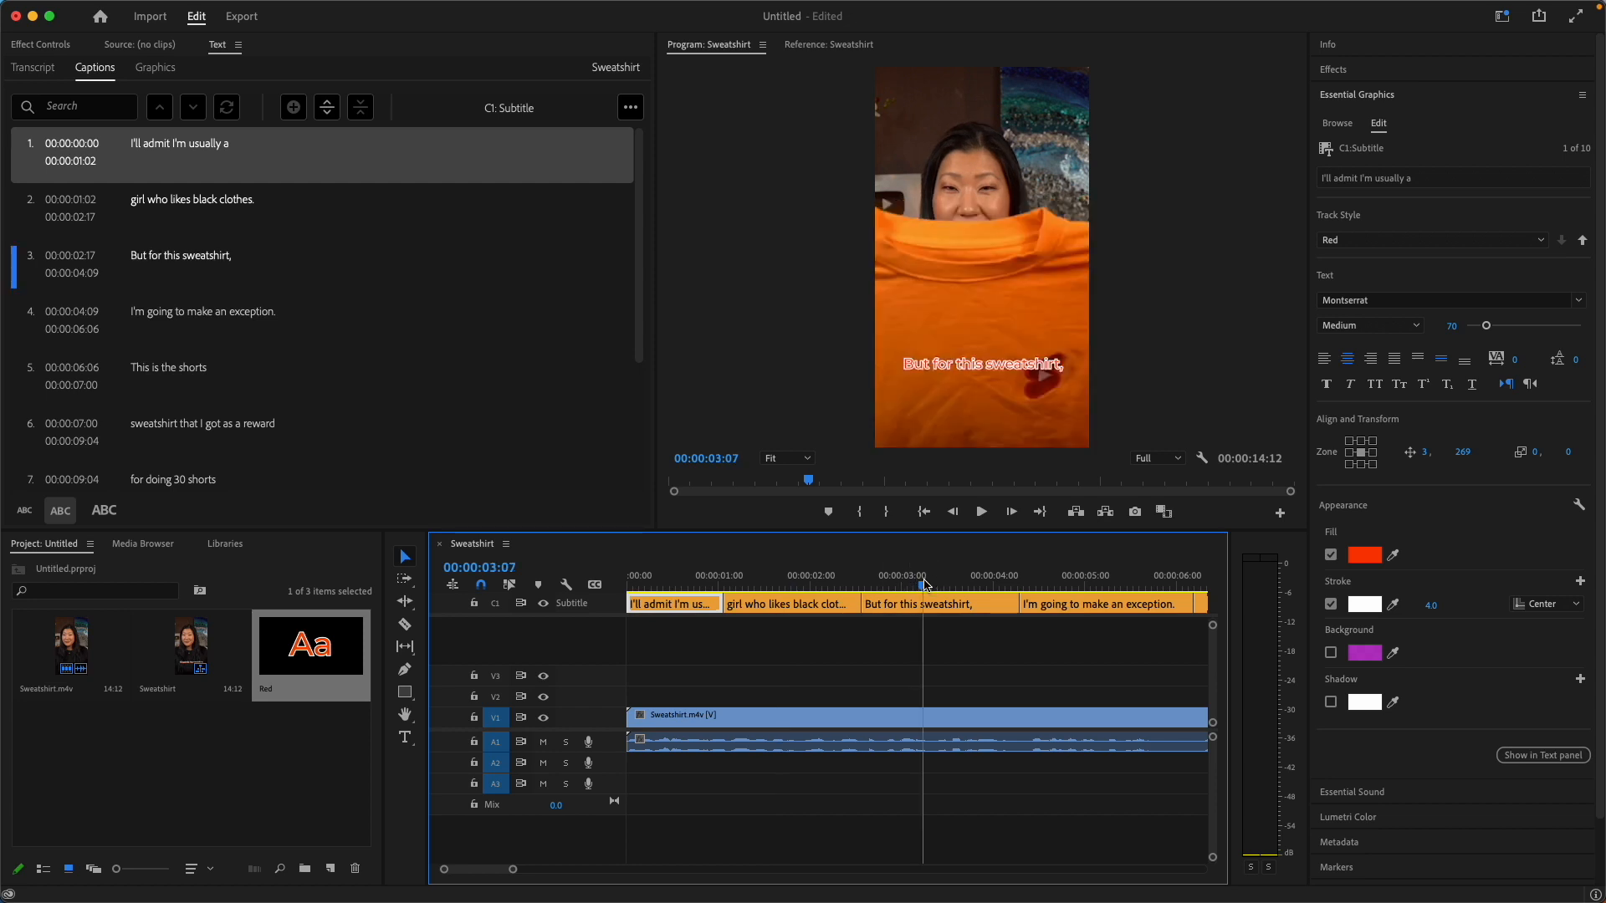
left_click(1058, 580)
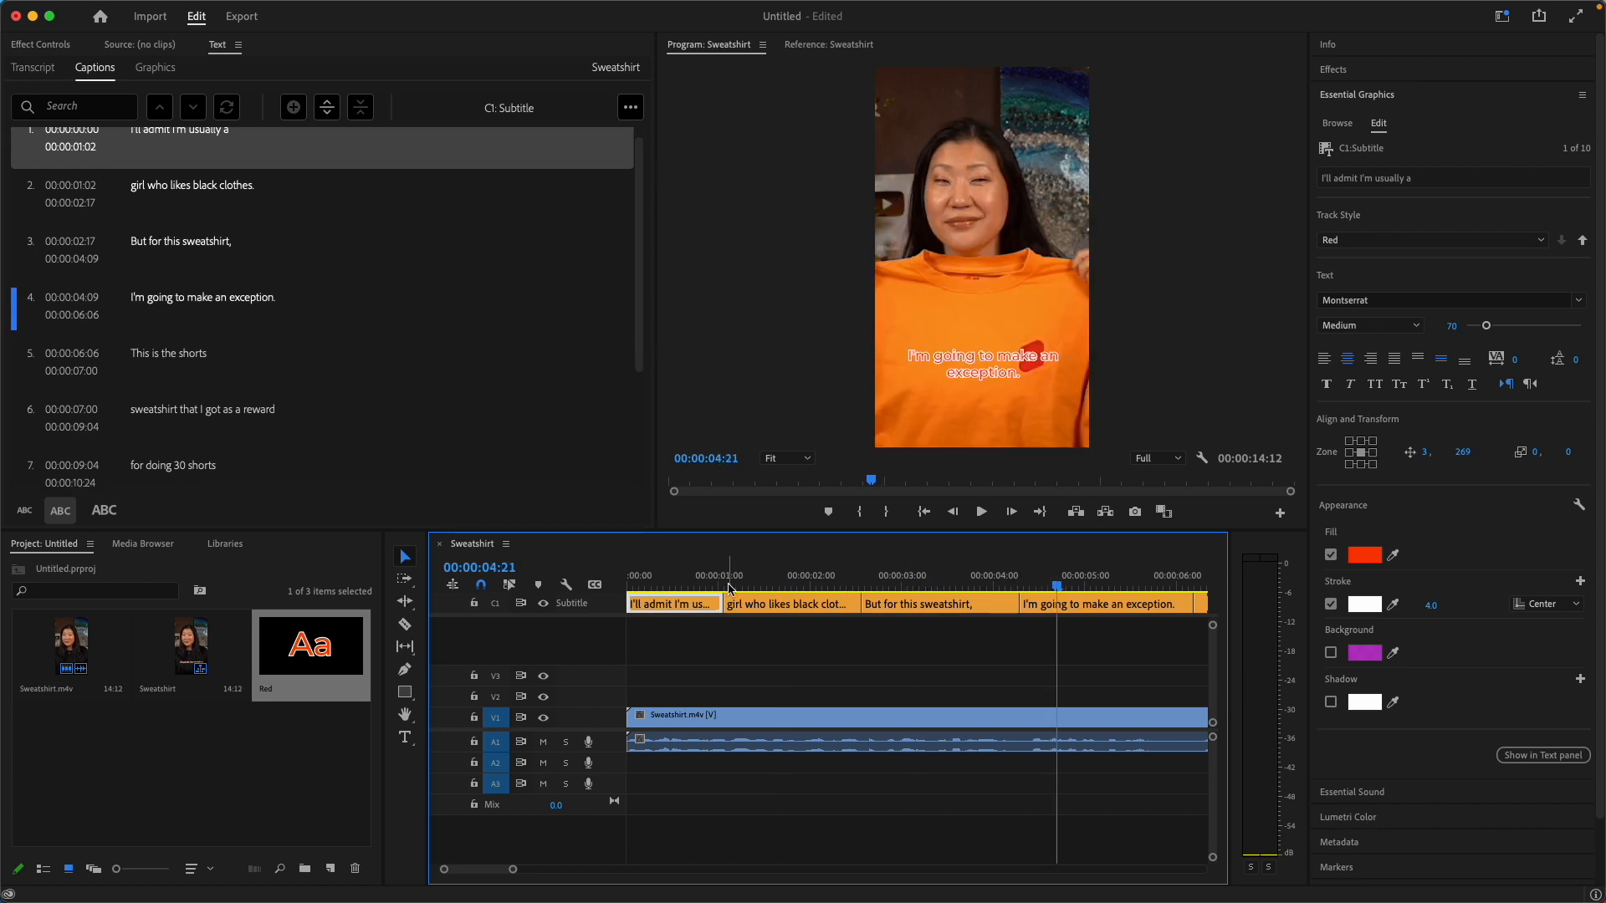
left_click(907, 583)
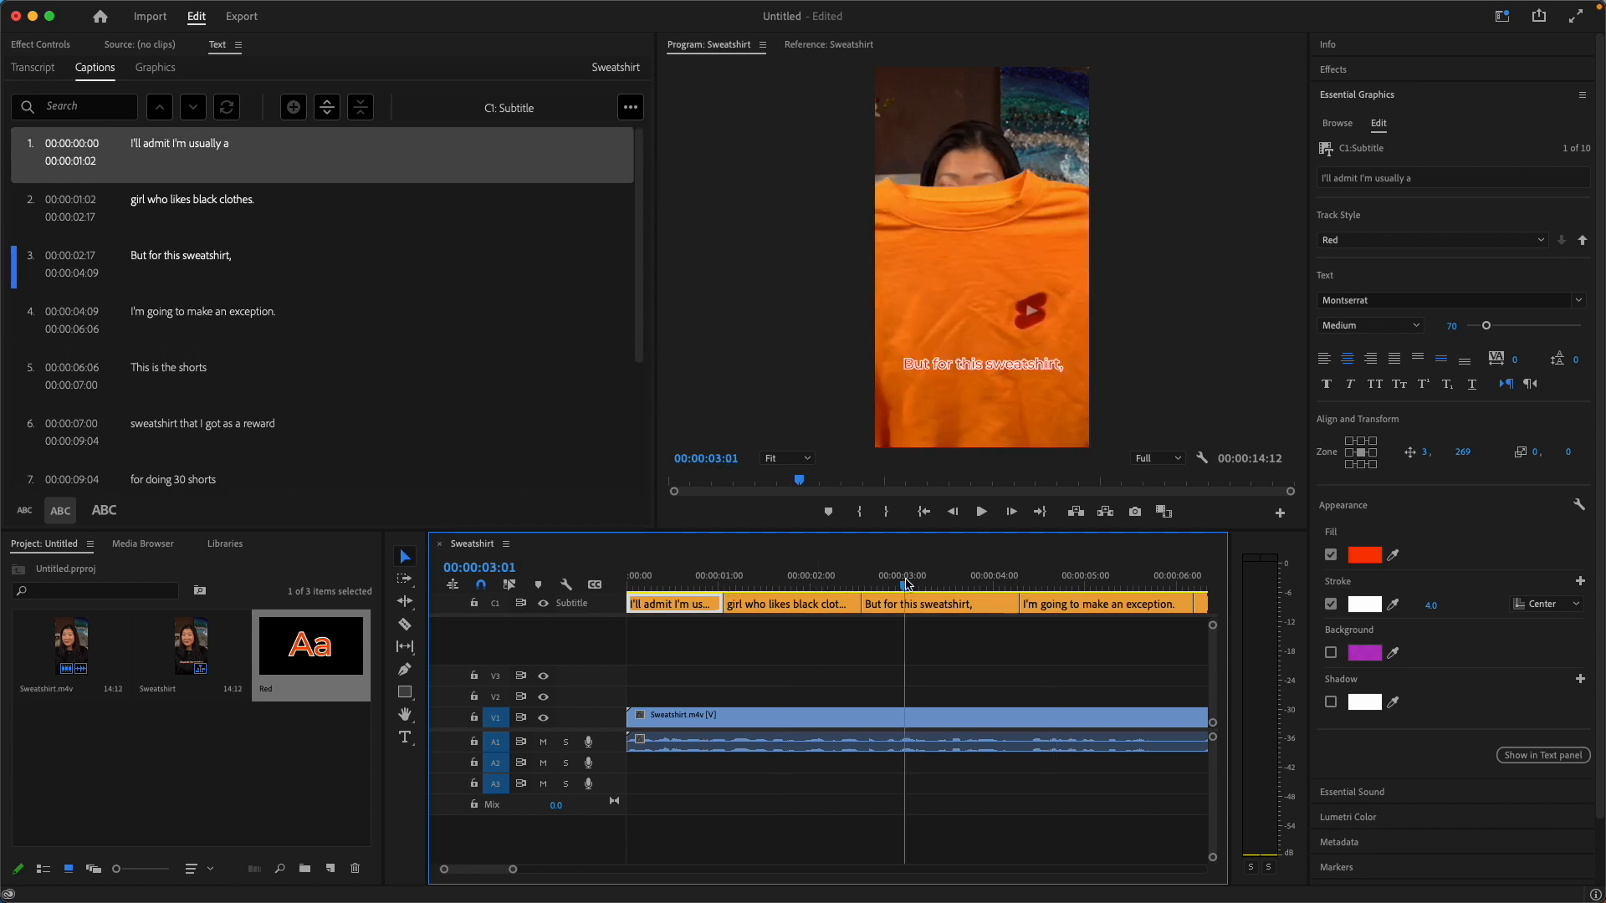
left_click(945, 602)
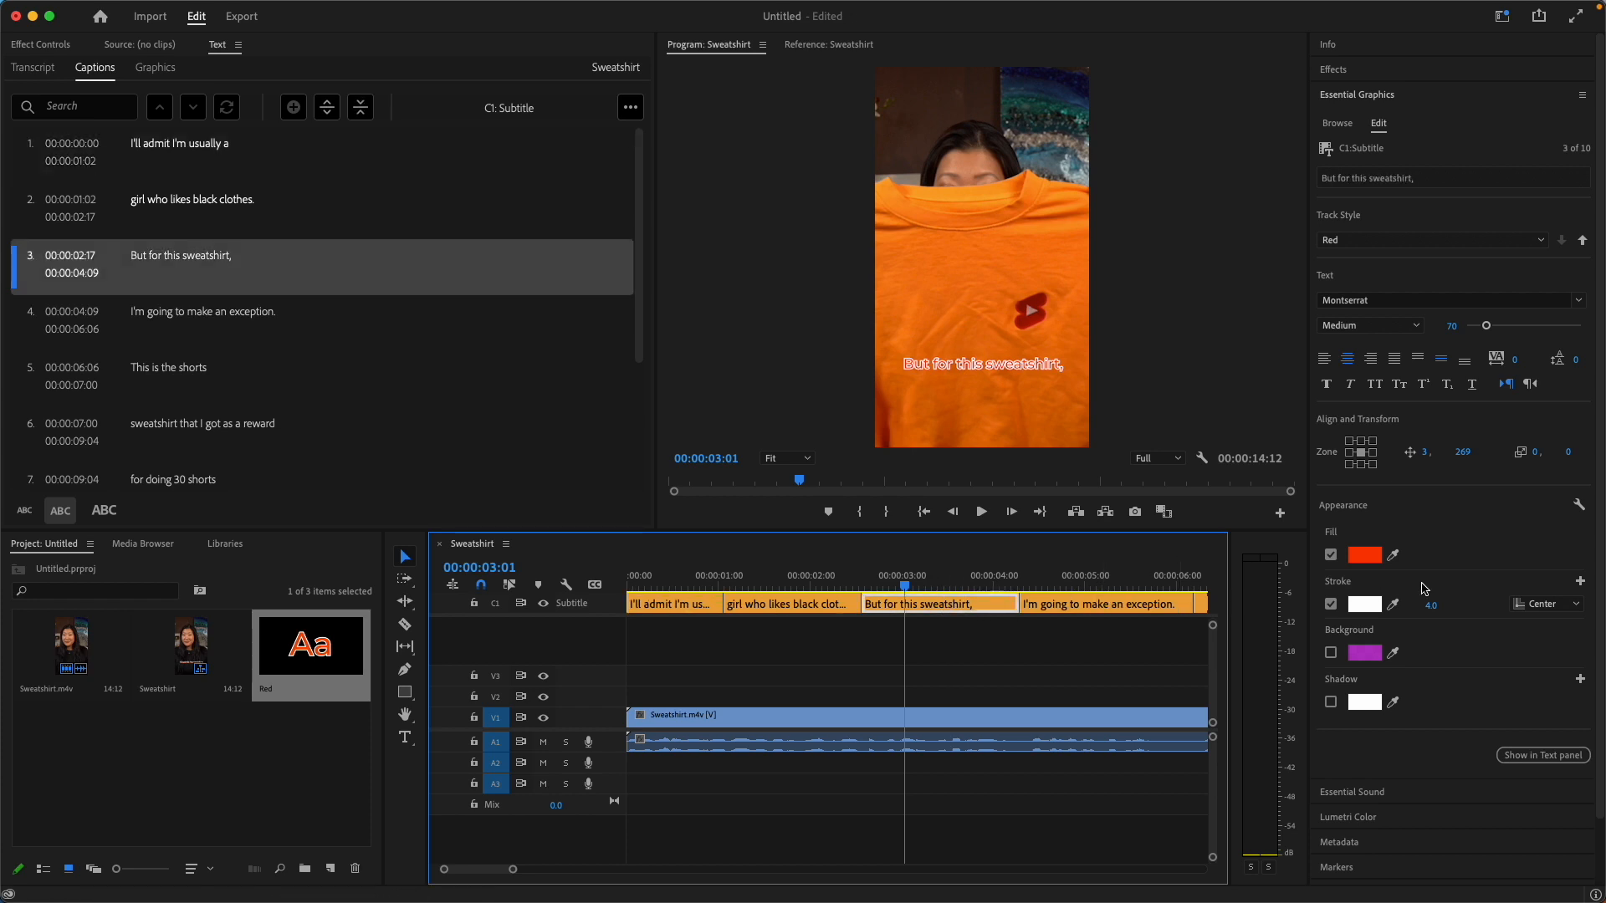
left_click(1362, 558)
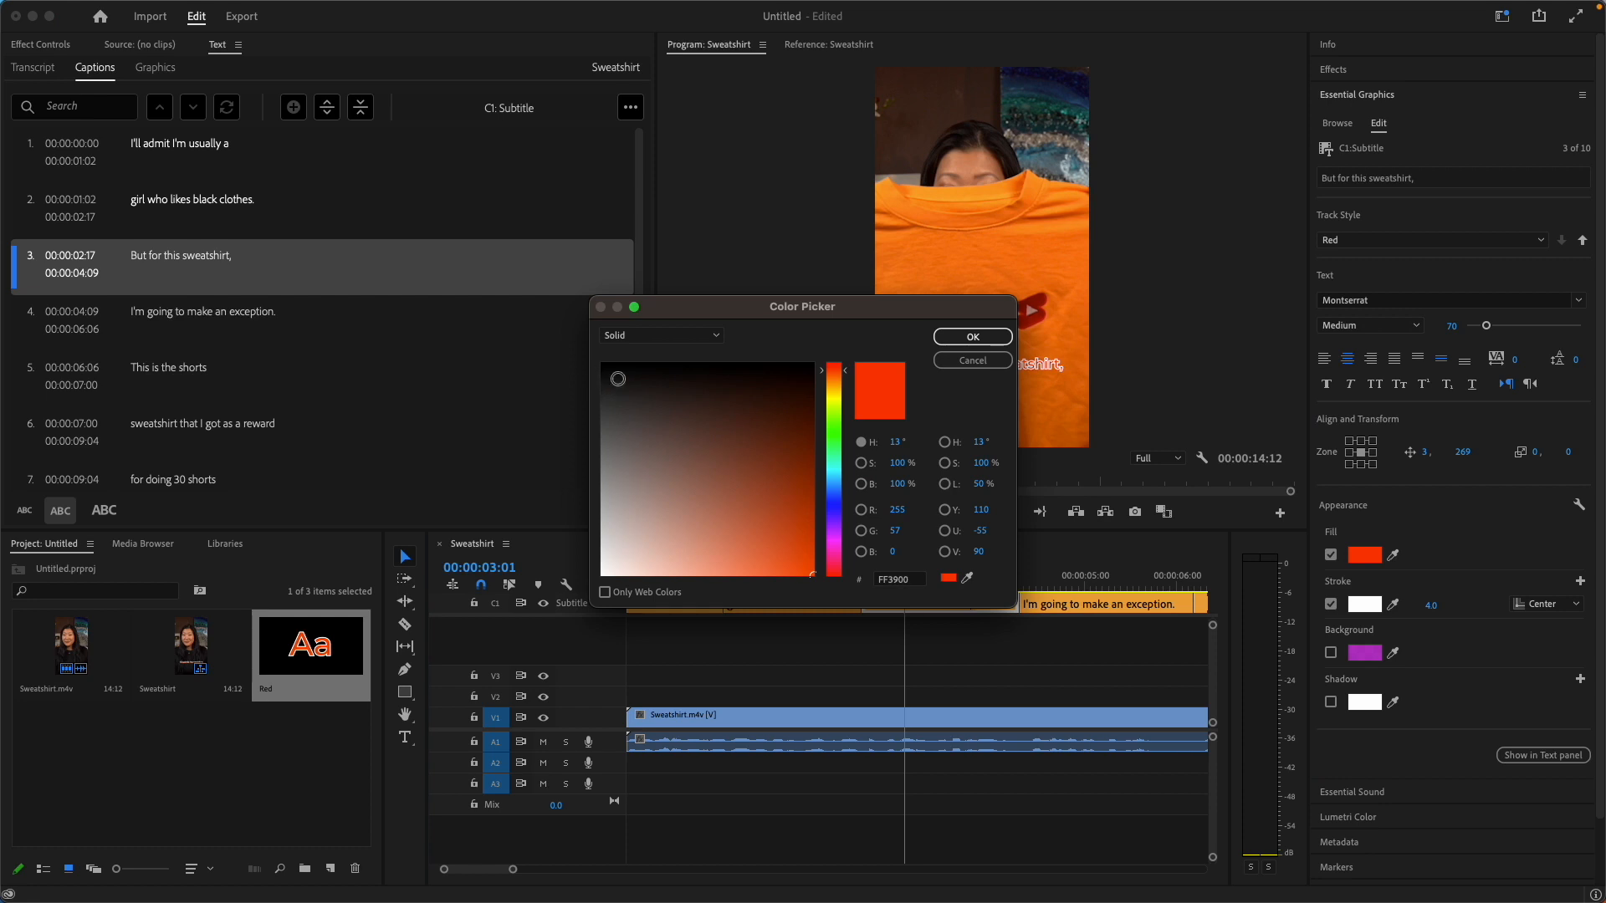
left_click(811, 366)
left_click(968, 337)
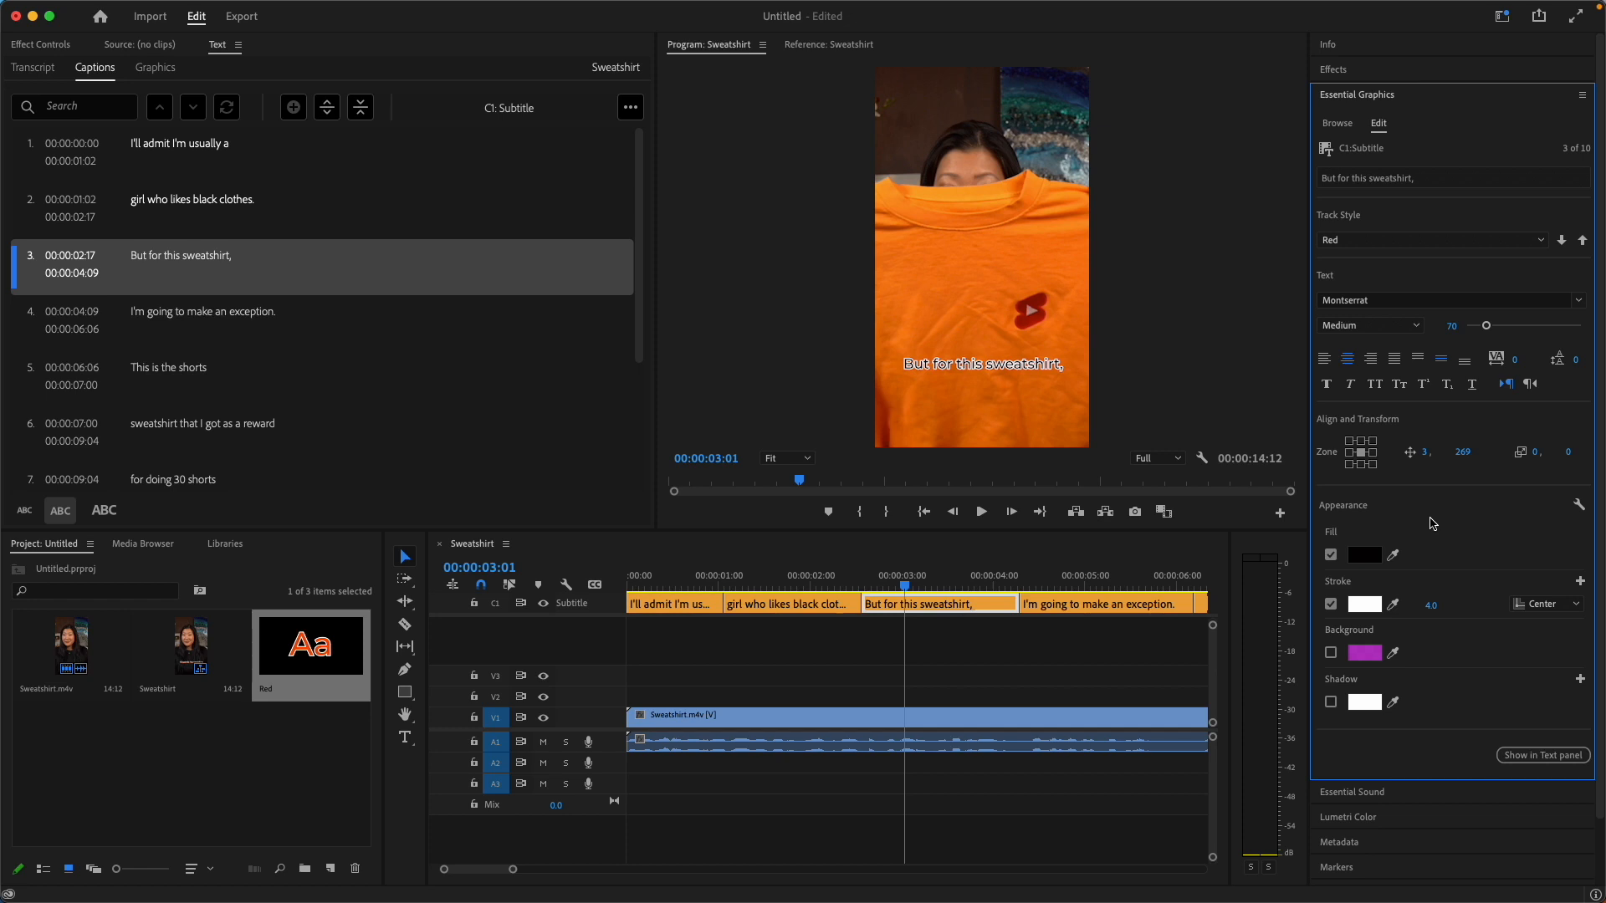
left_click(786, 577)
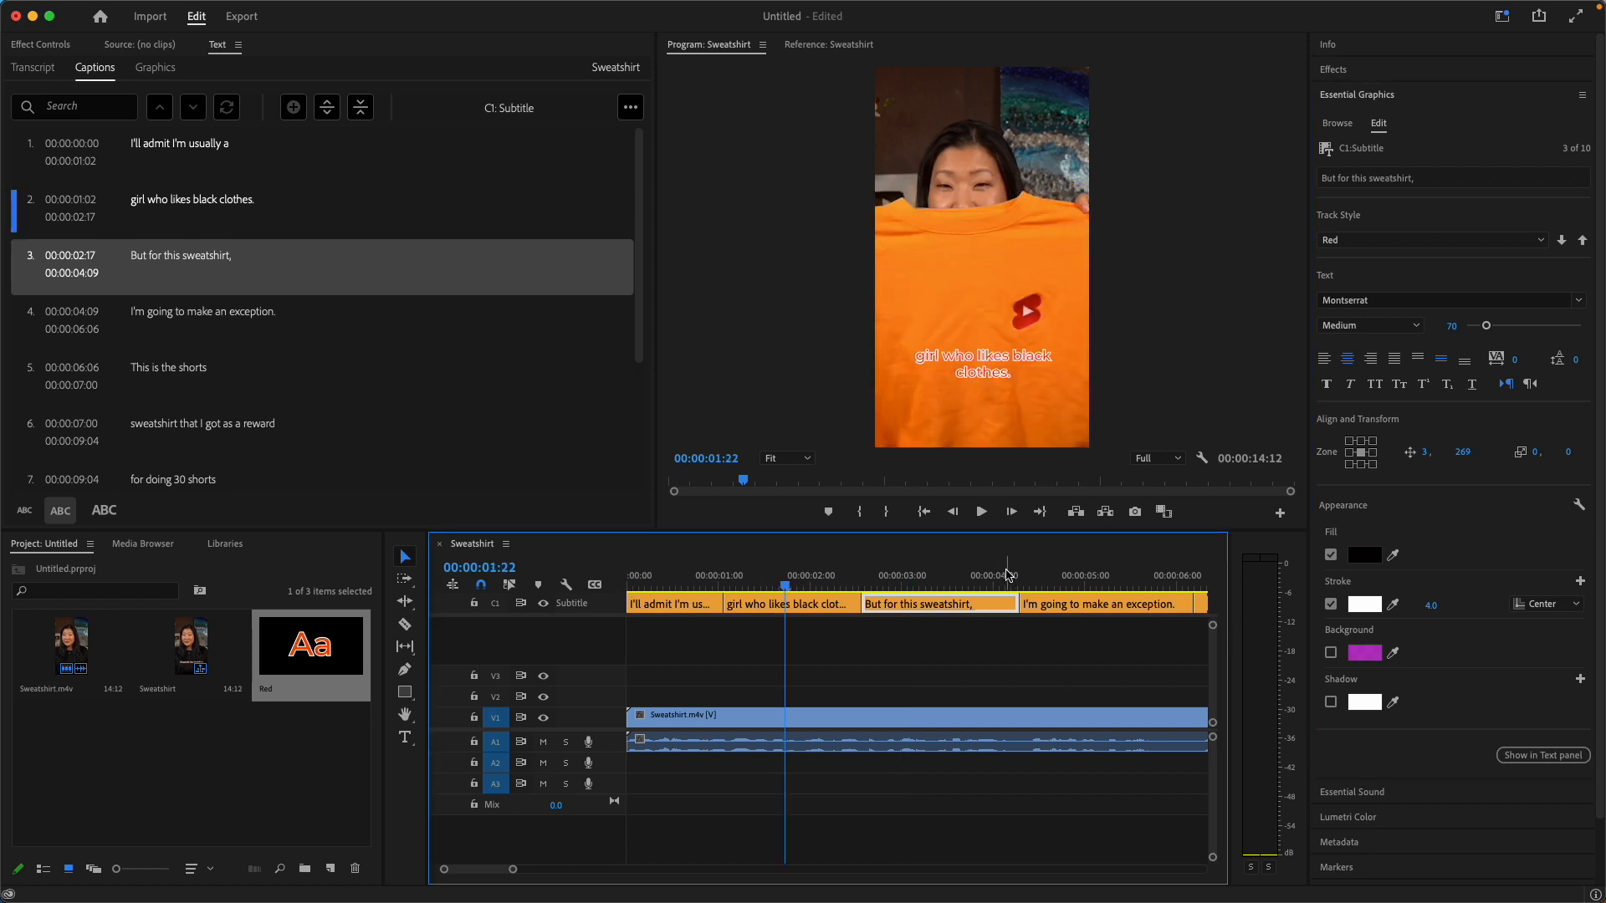
left_click(932, 579)
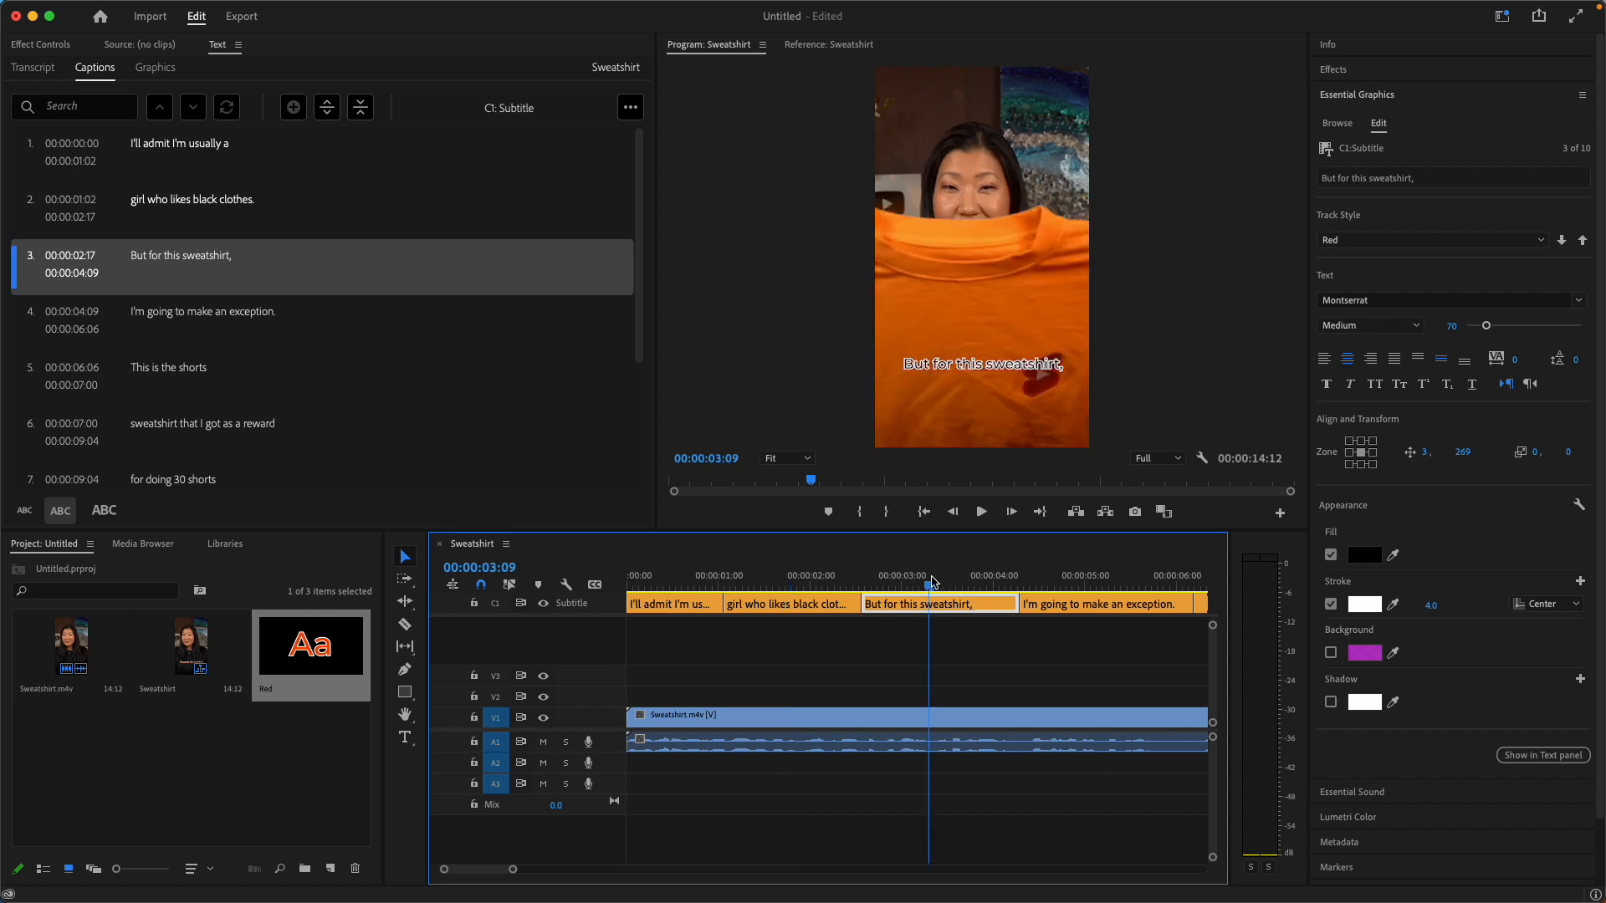
Quick-export the sequence to the Desktop as Sweatshirt.mp4 using the Match Source - Adaptive High Bitrate preset.
left_click(630, 107)
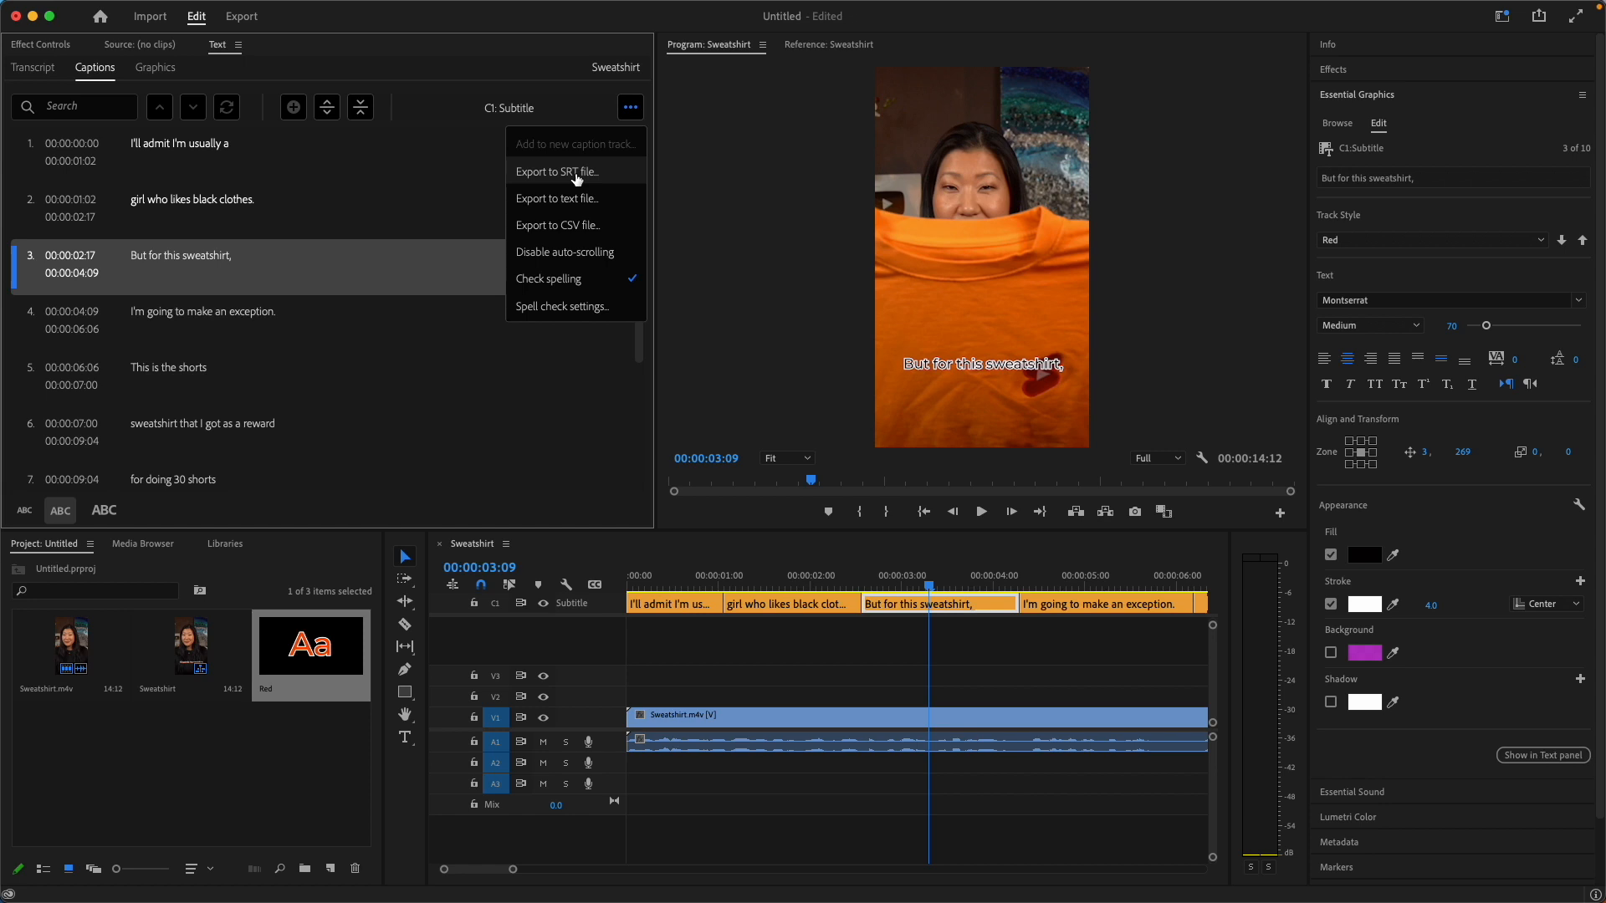
left_click(1152, 135)
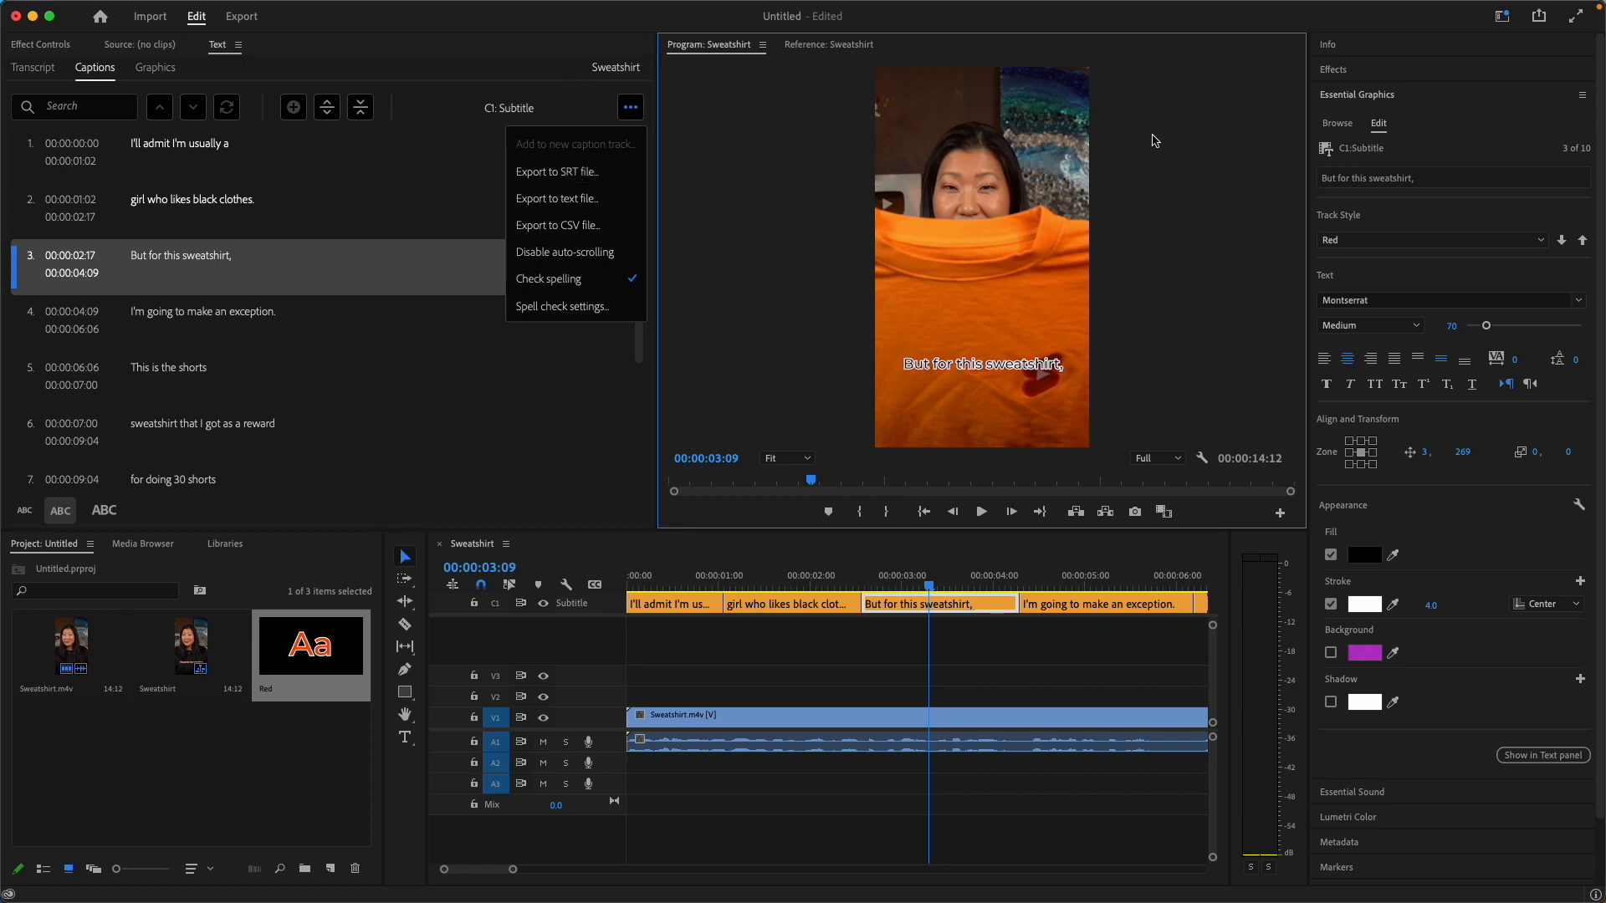
left_click(1543, 20)
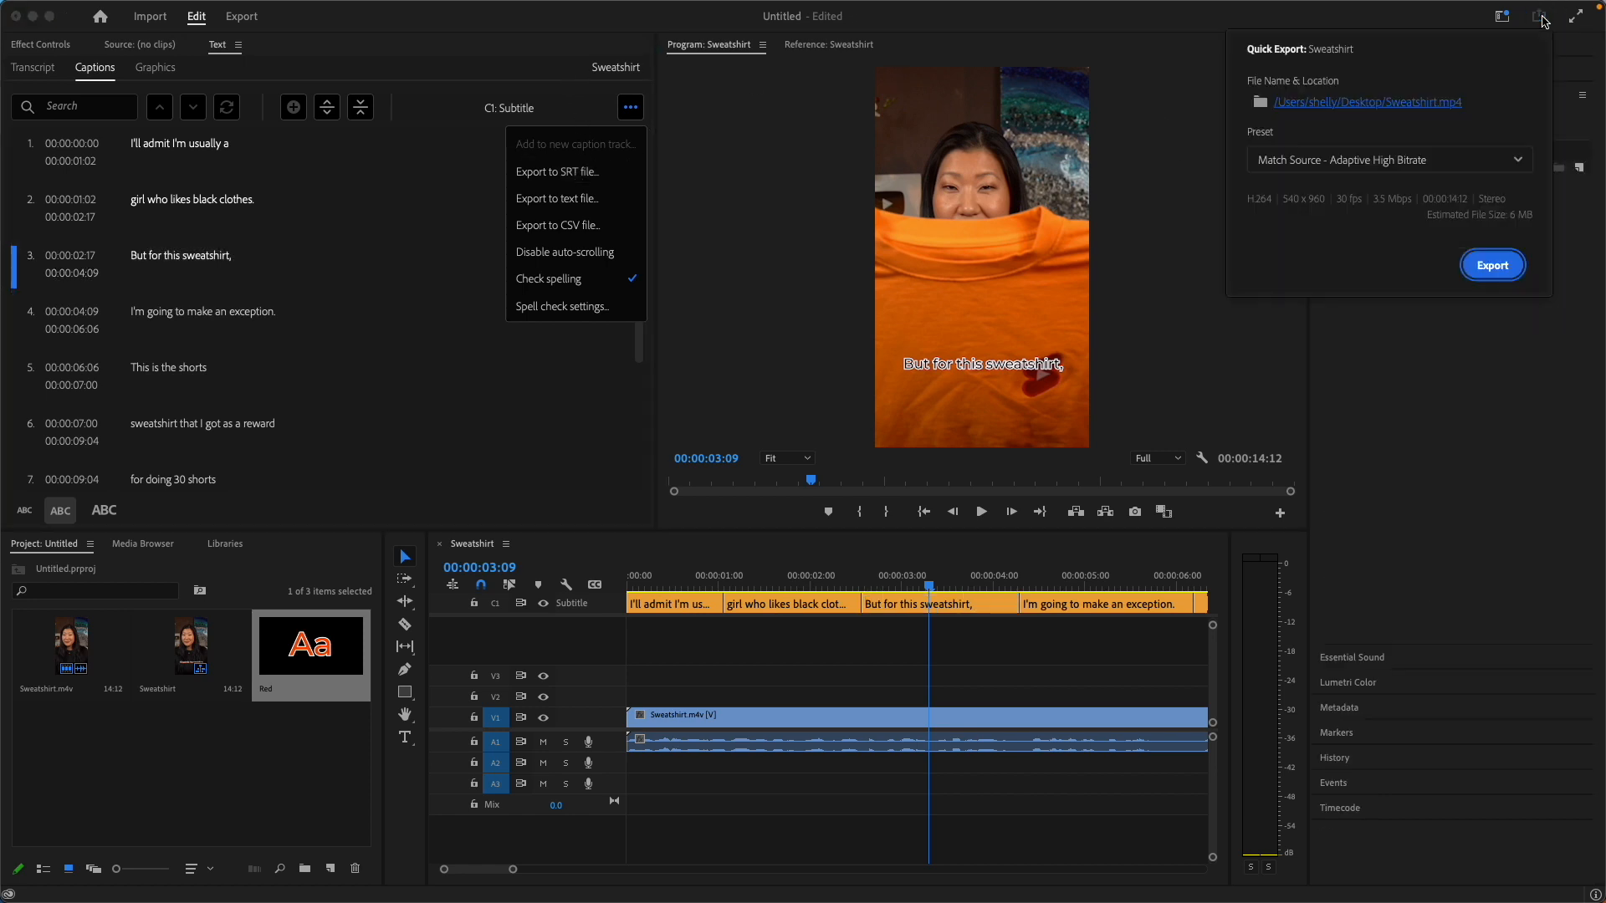
left_click(1494, 266)
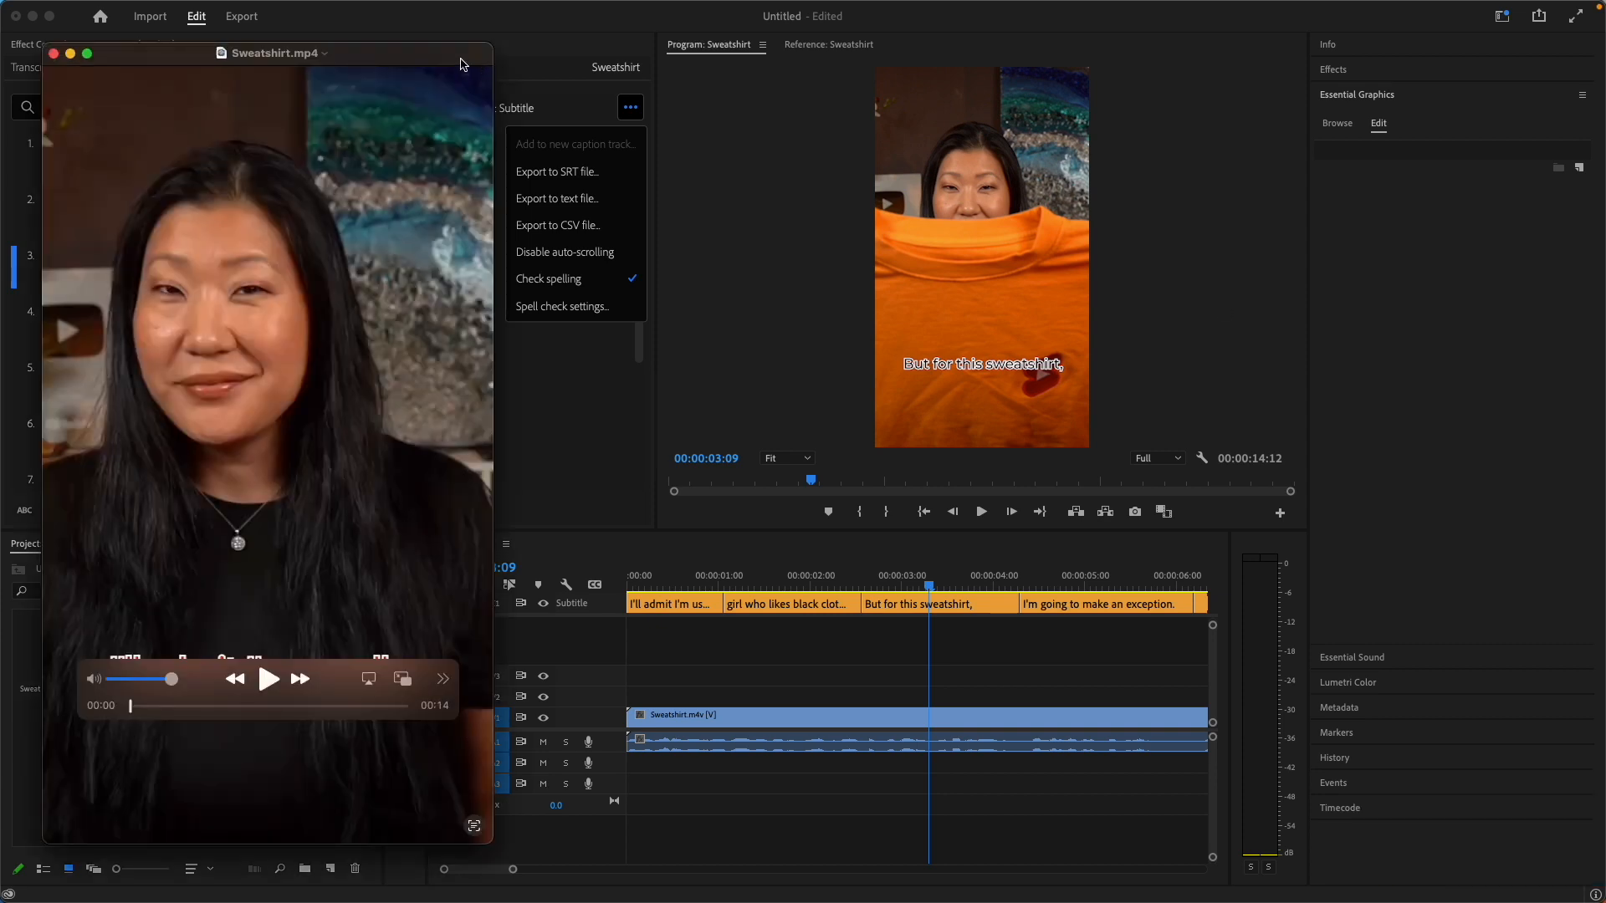
Play the exported Sweatshirt.mp4 muted to check its burned-in captions, and close the video.
left_click_drag(426, 58, 995, 48)
left_click(665, 670)
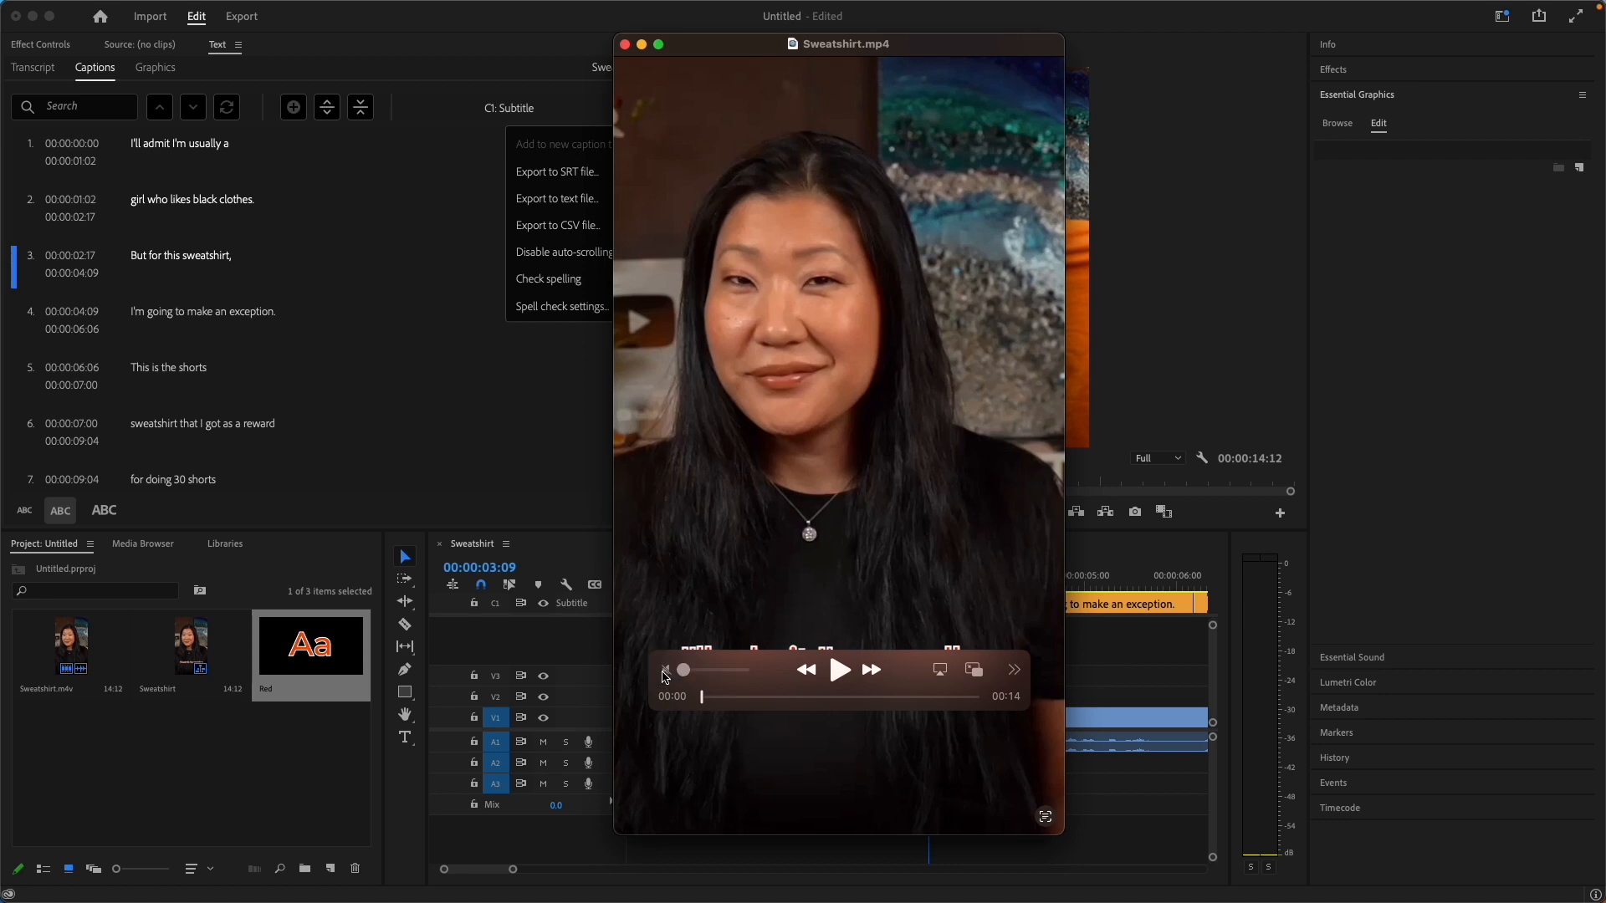
left_click(839, 669)
left_click(871, 669)
left_click_drag(920, 688, 934, 368)
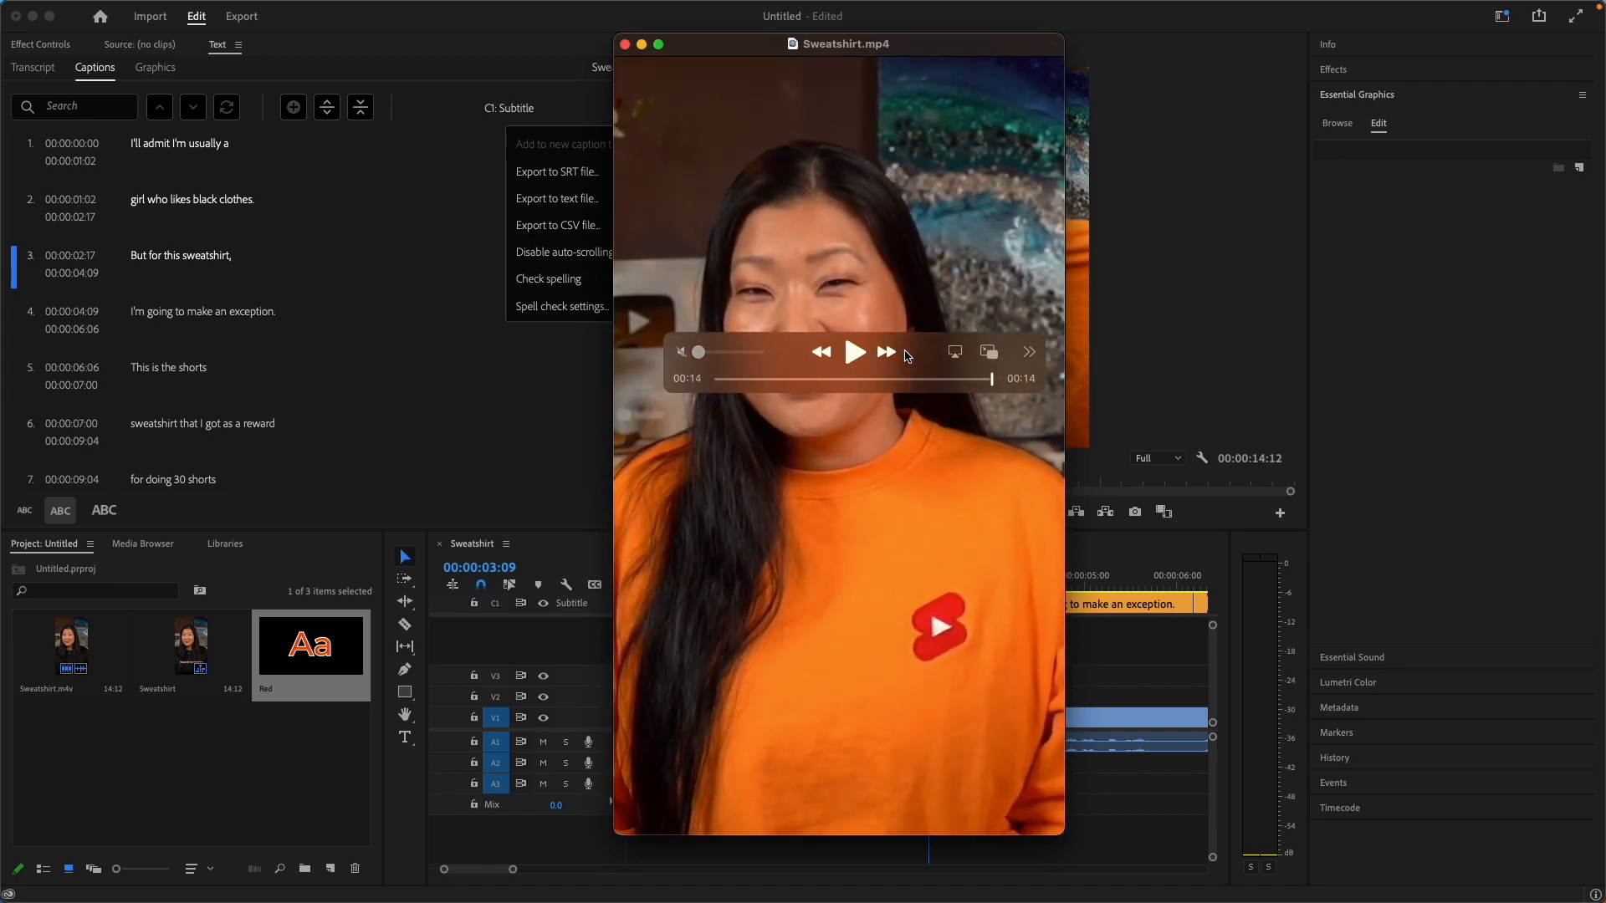
left_click(854, 352)
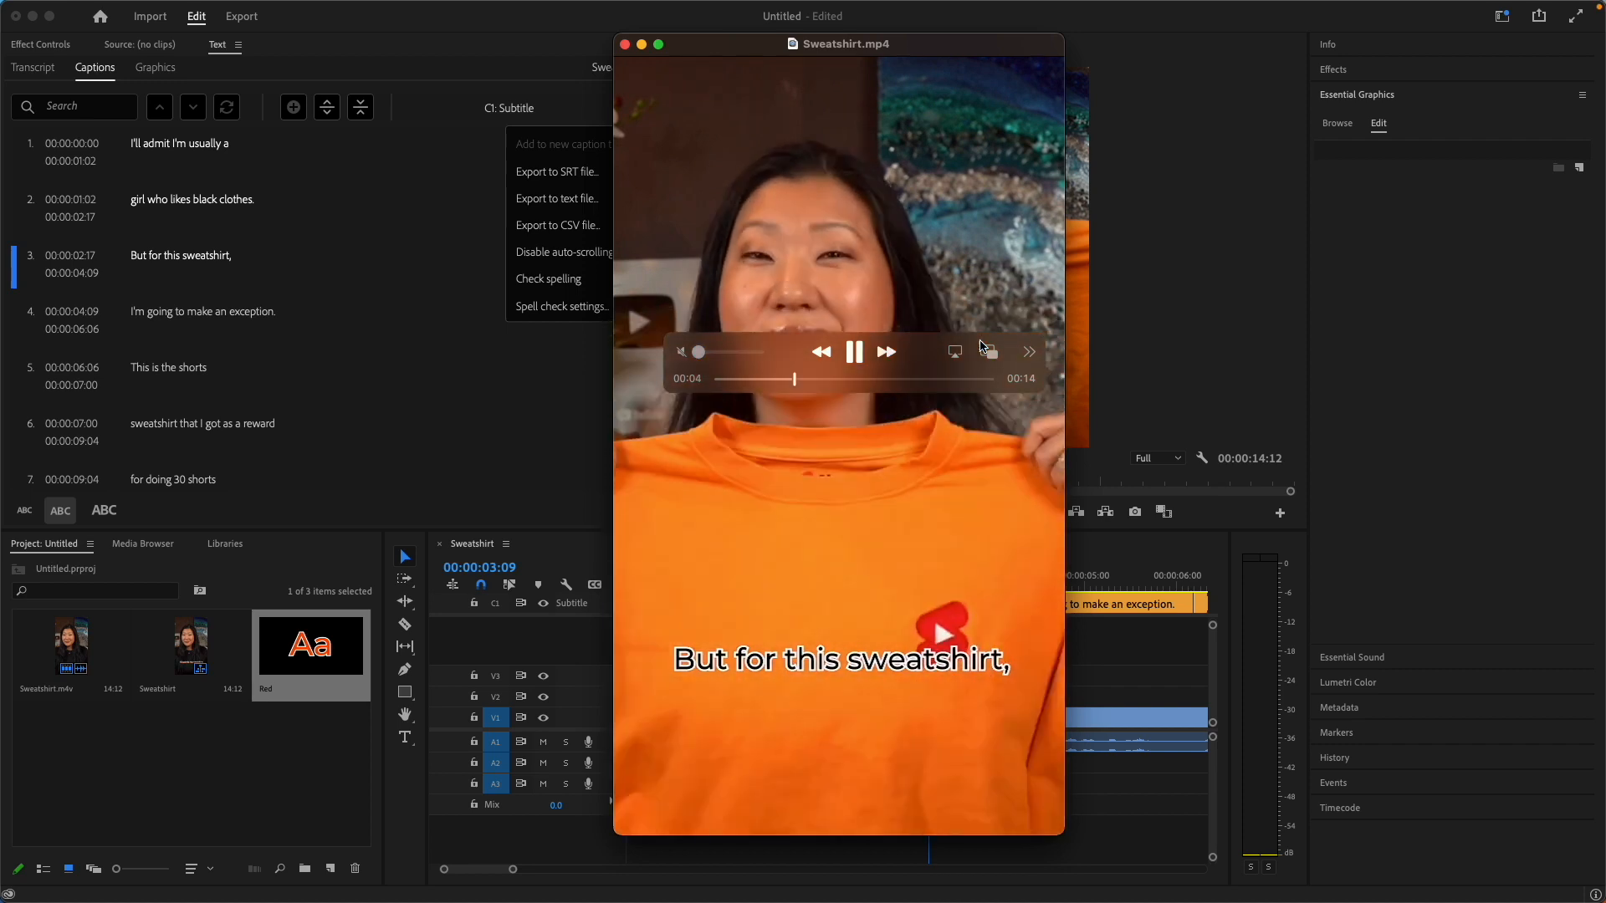
left_click(853, 355)
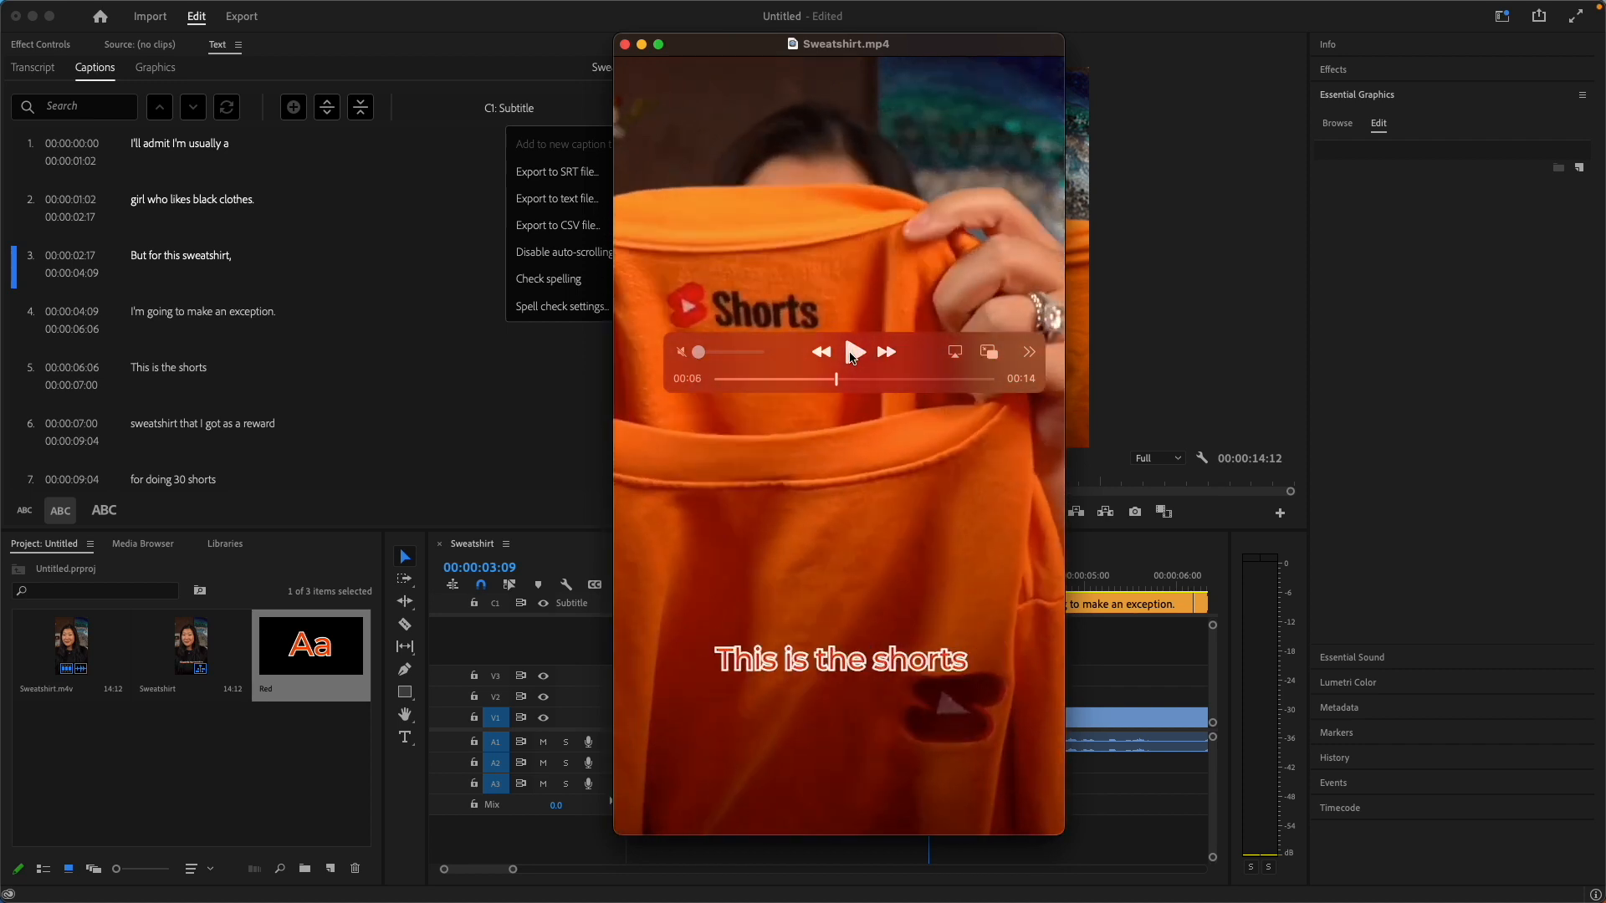
left_click(624, 45)
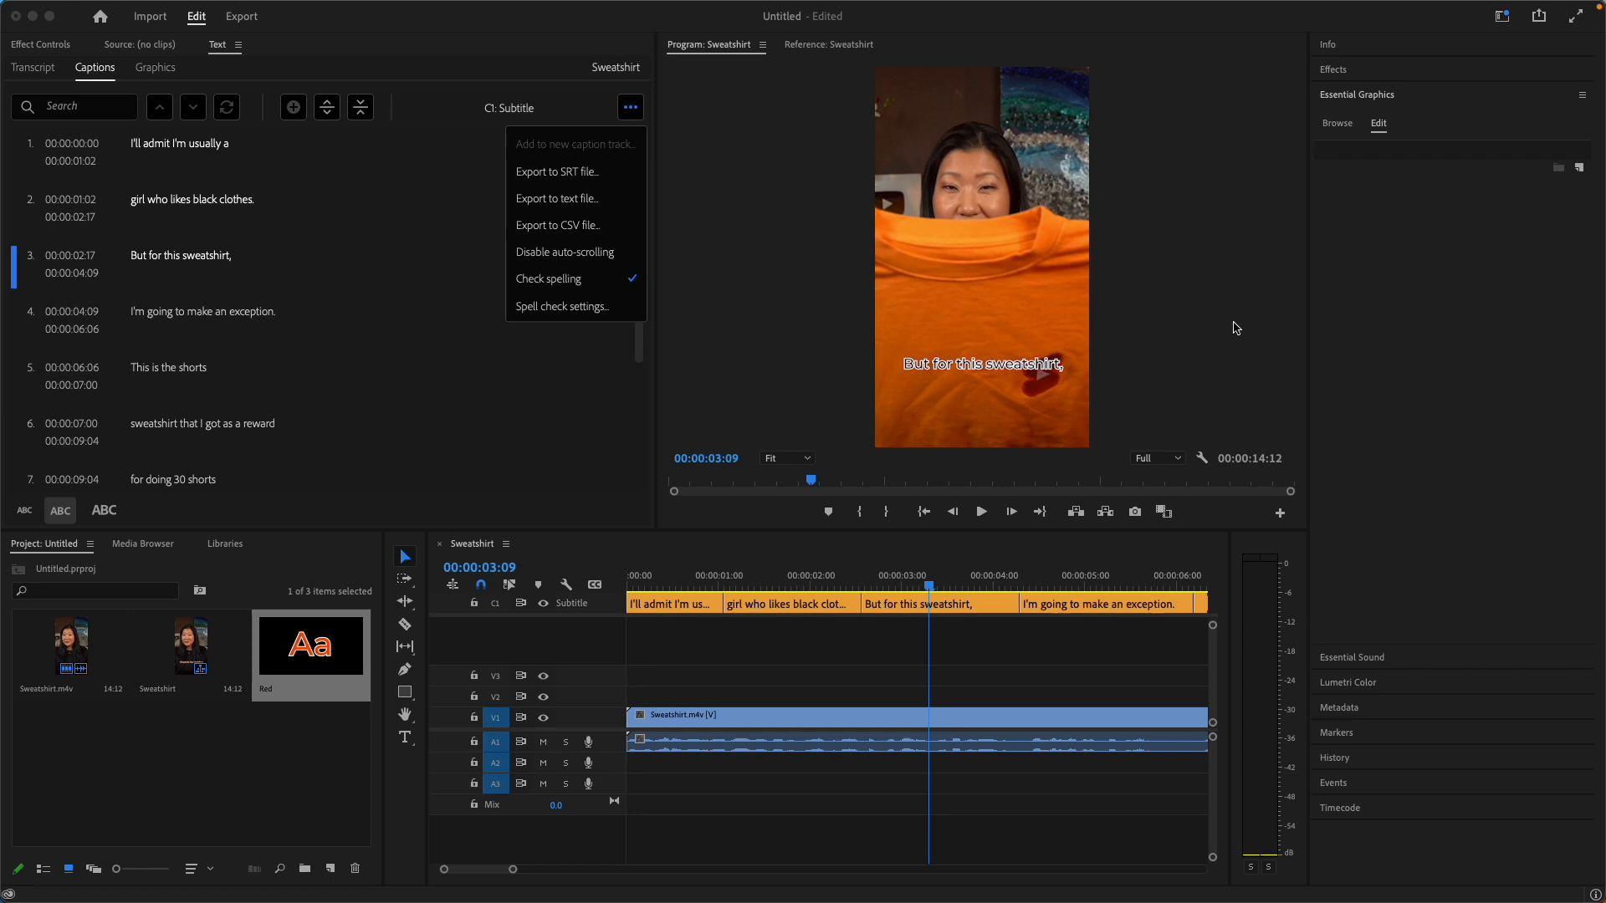